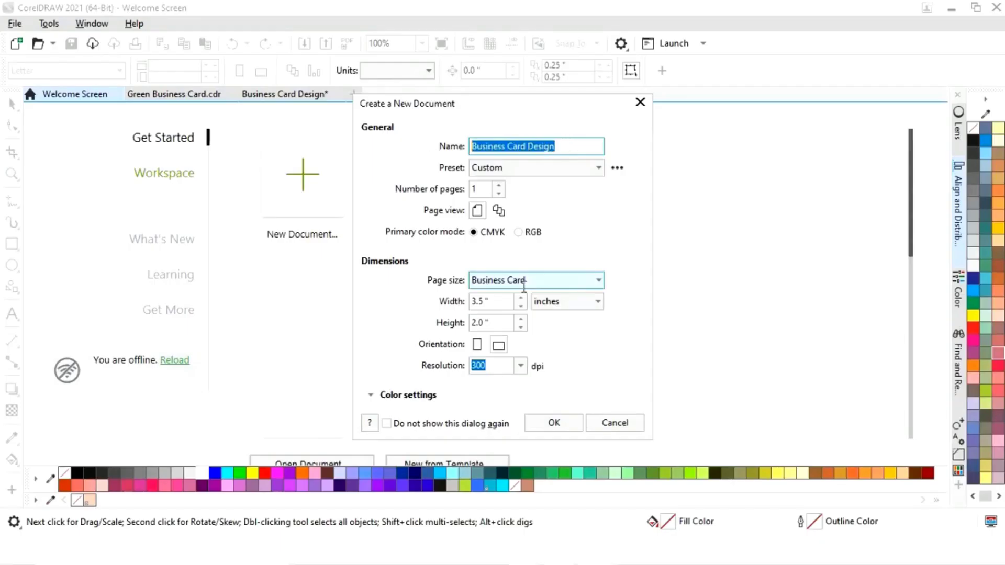
Create the Business Card Design document at 3.5 × 2.0 inches, CMYK, 300 dpi
click(578, 422)
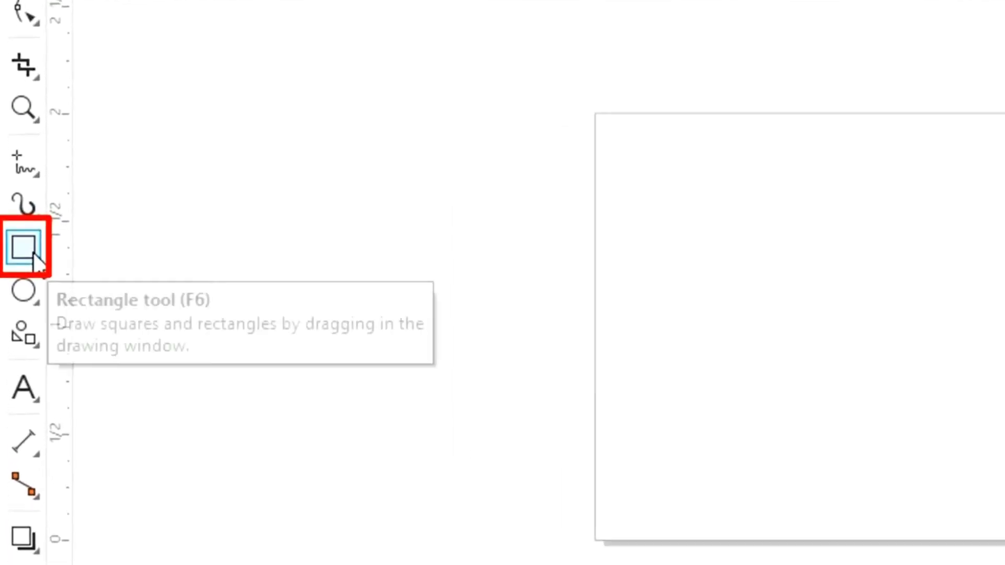
Draw a rectangle and size it to 3.5" wide by 2.0" high
drag(723, 237, 1004, 454)
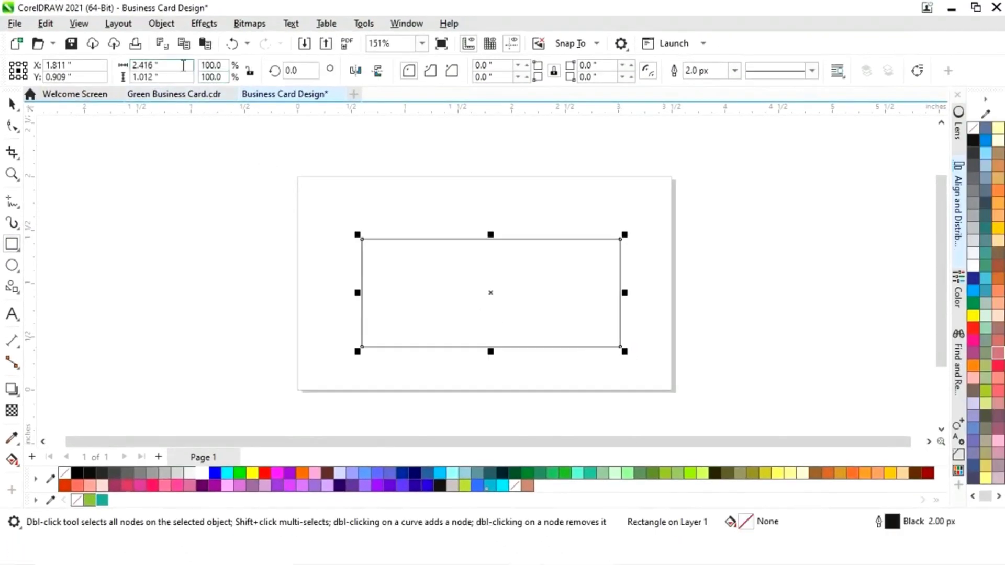
click(183, 65)
text(3.5)
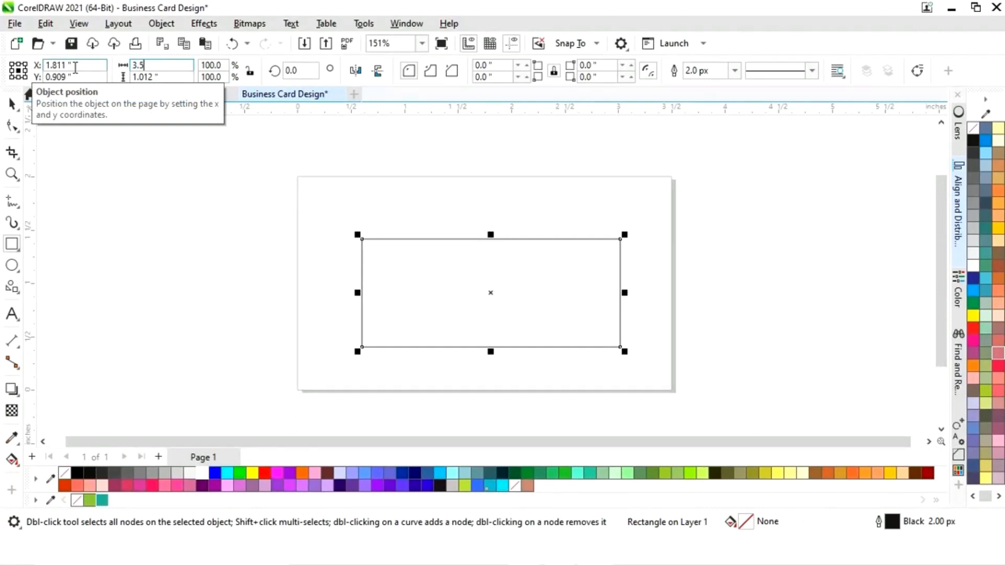
key(Tab)
text(2)
key(Return)
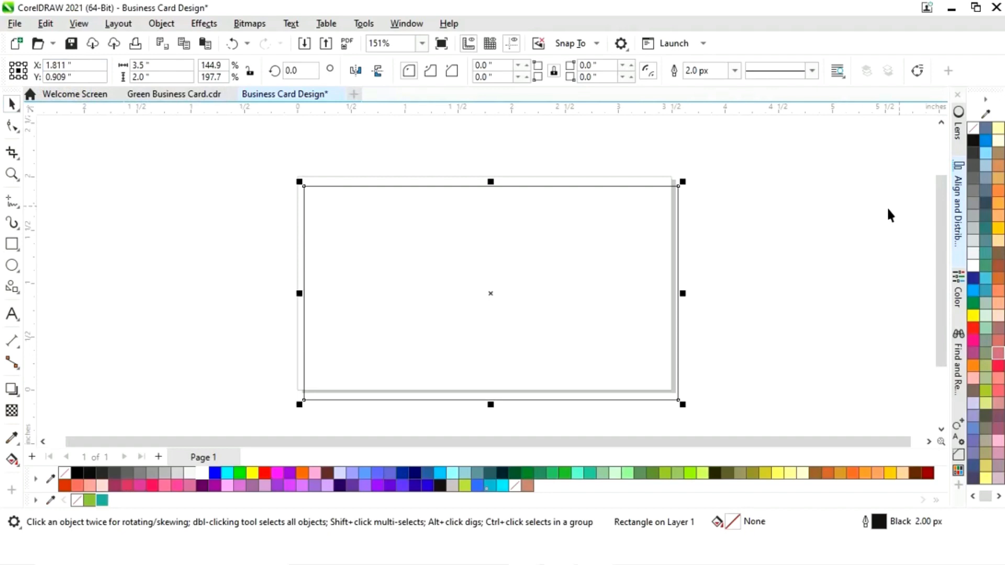
Centre the rectangle horizontally and vertically on the page
click(960, 212)
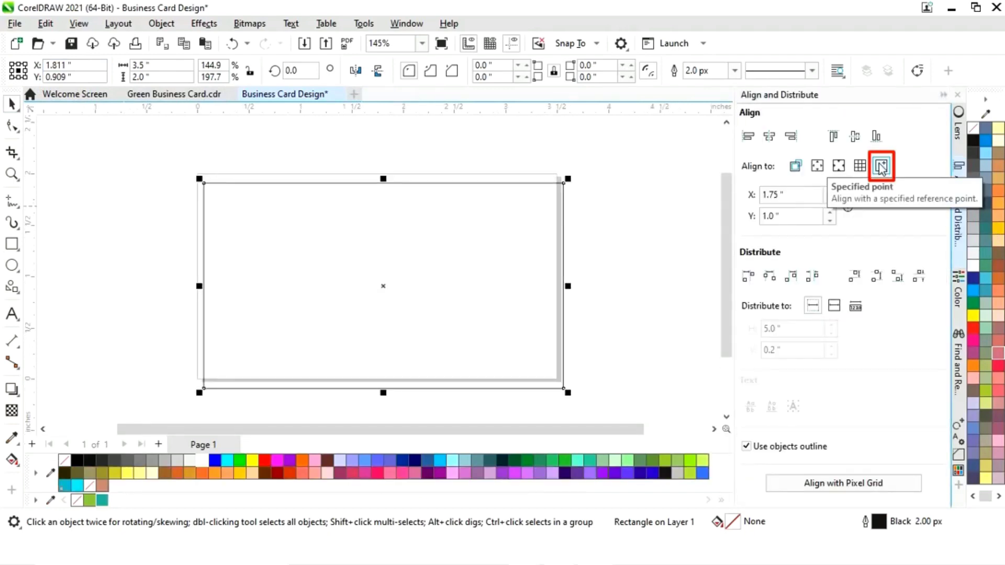
click(768, 140)
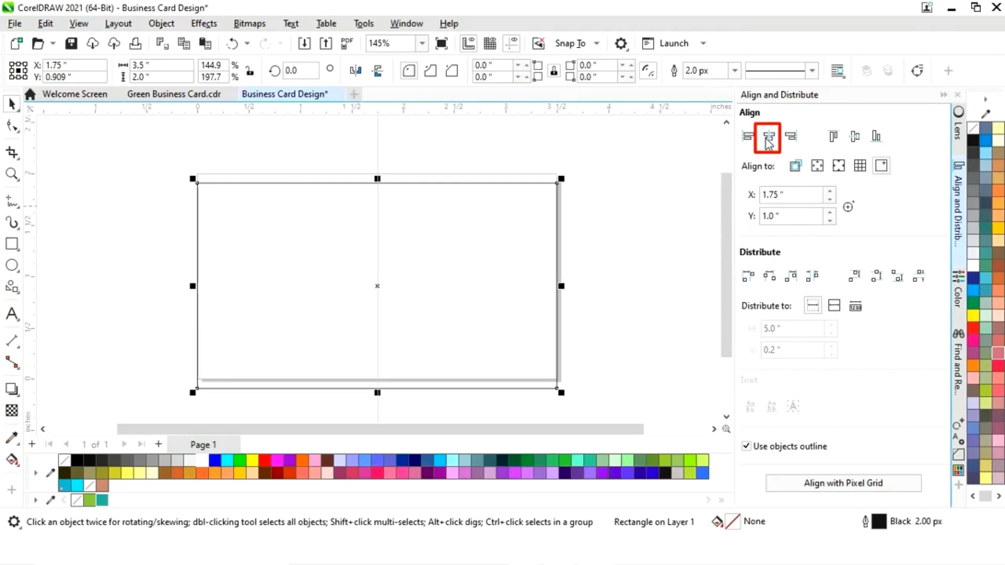
click(857, 137)
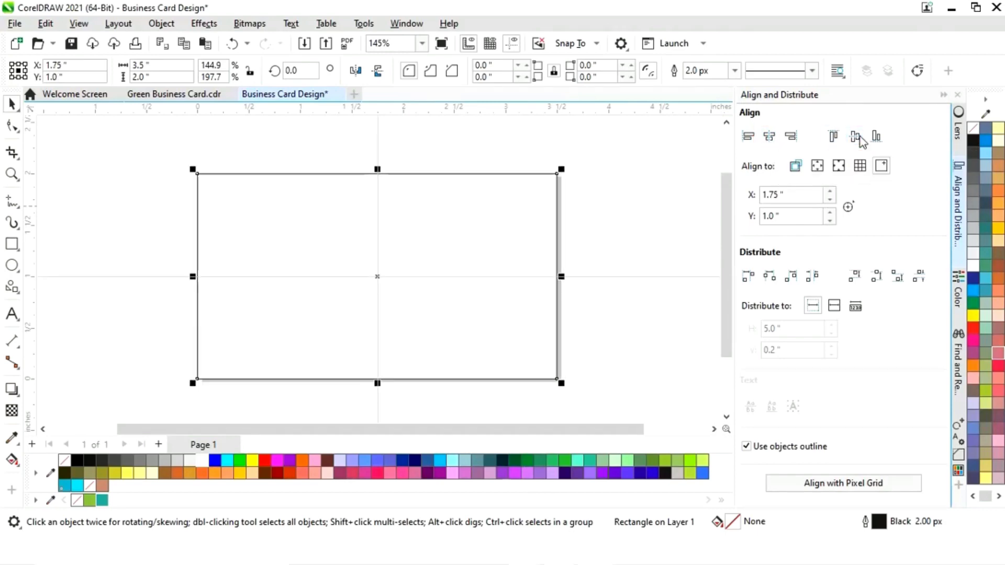
click(944, 96)
click(423, 283)
click(448, 282)
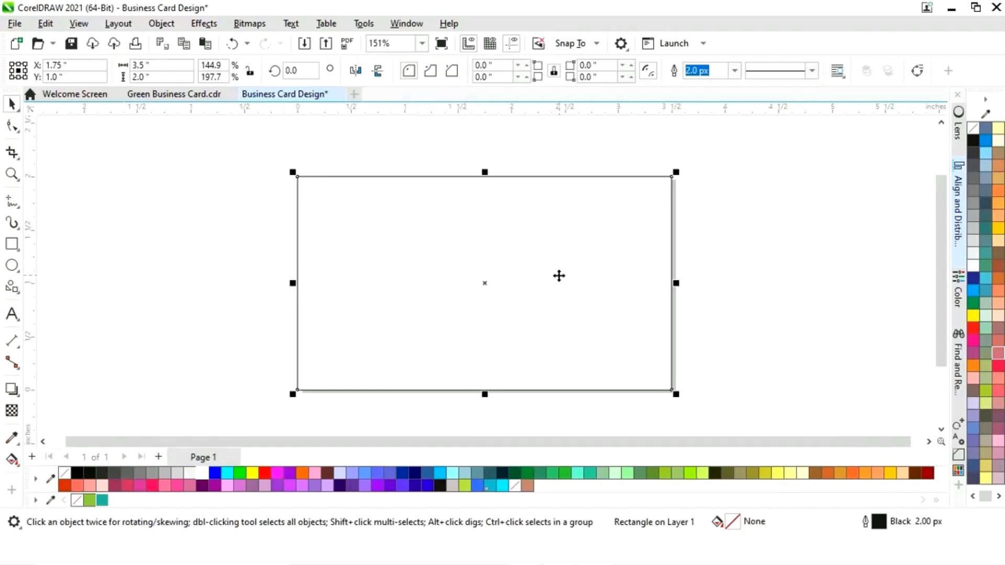
Resize the rectangles into a wide left panel and a narrow right panel
drag(294, 283, 557, 278)
click(708, 275)
click(540, 295)
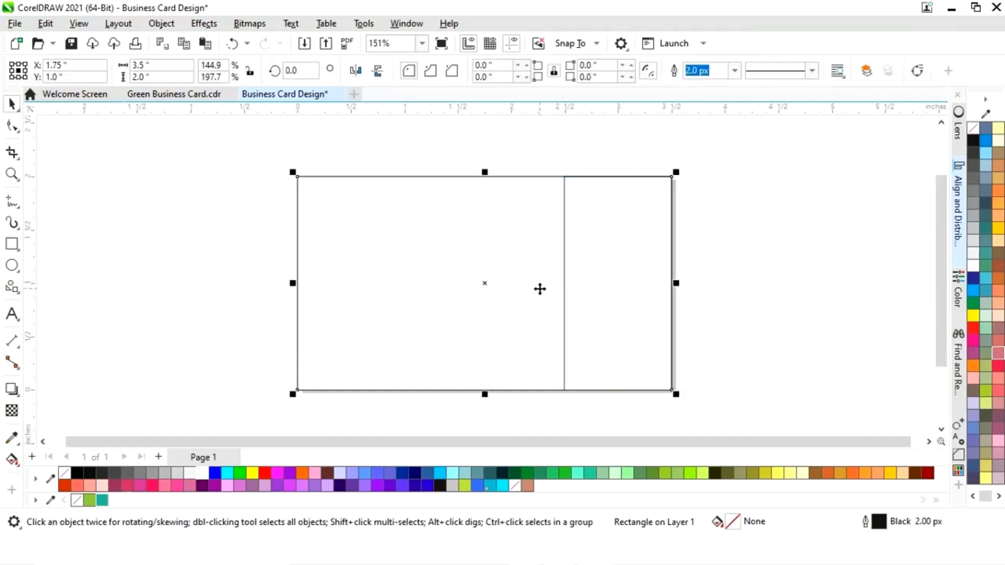
drag(676, 283, 571, 282)
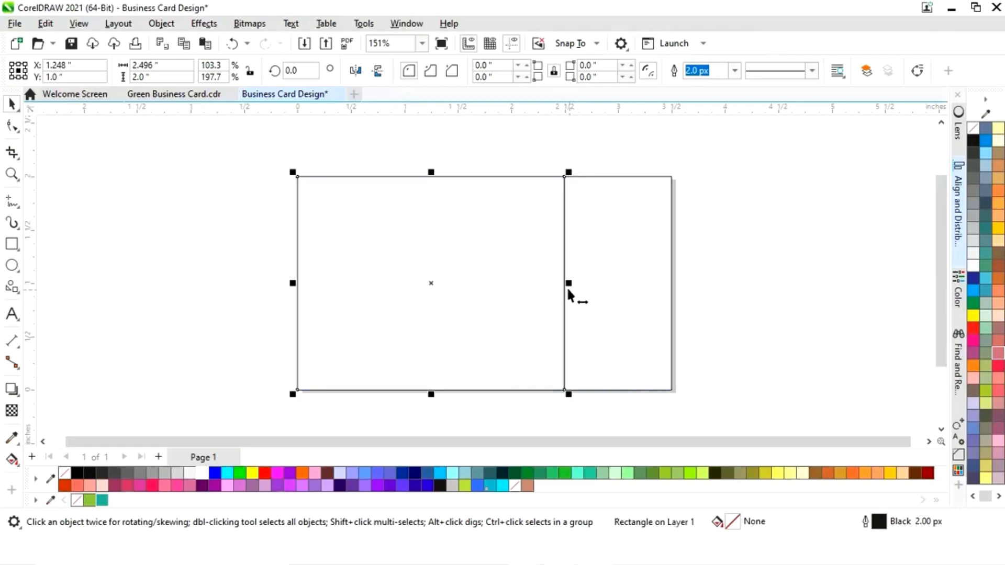
click(716, 379)
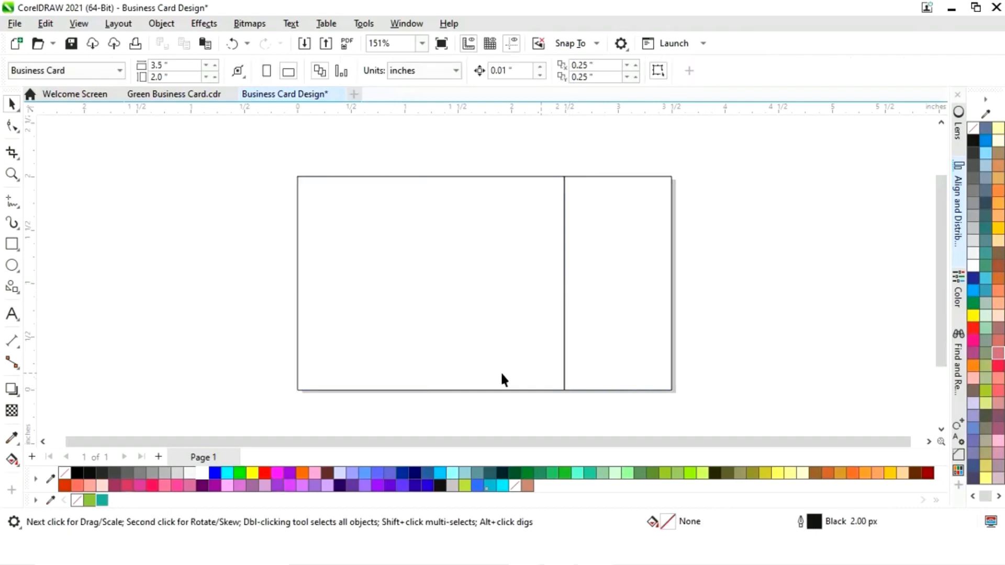
Fill the left panel teal and the right panel green
click(455, 367)
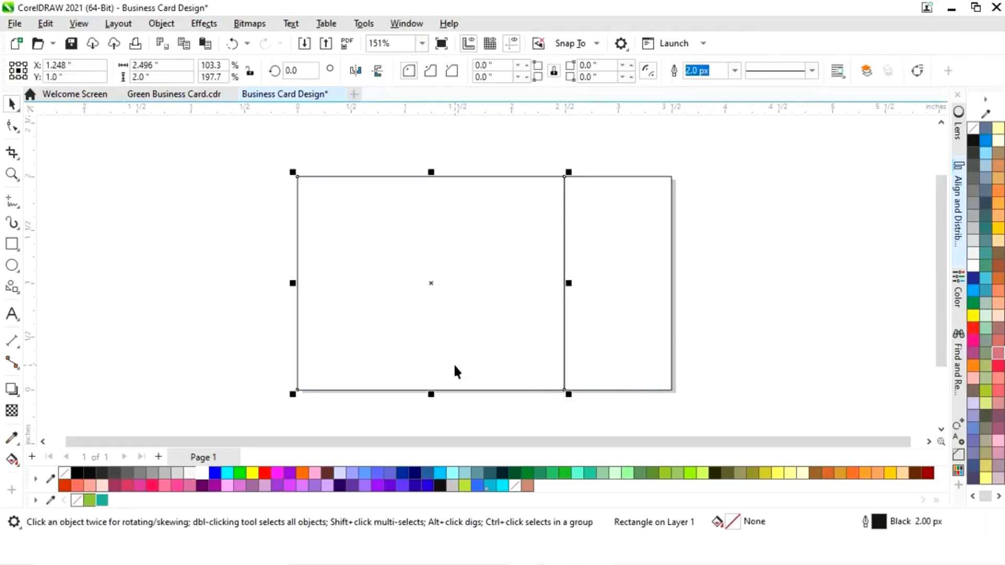
click(102, 502)
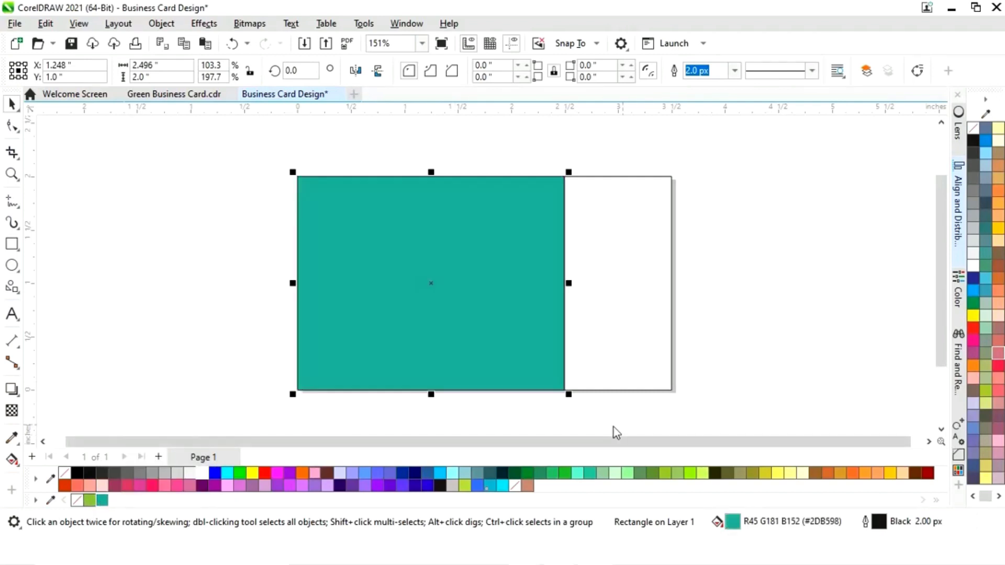
click(602, 382)
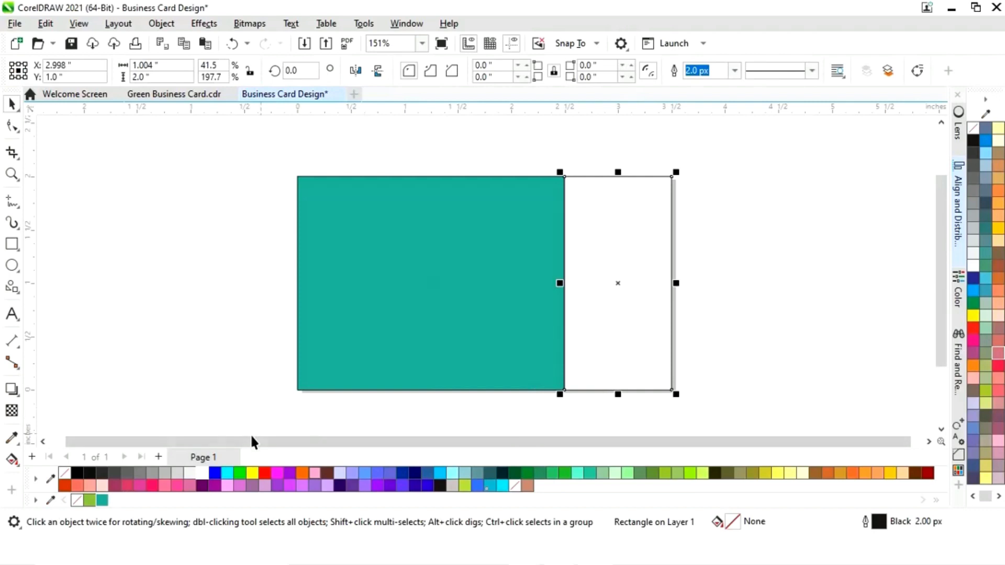
click(89, 500)
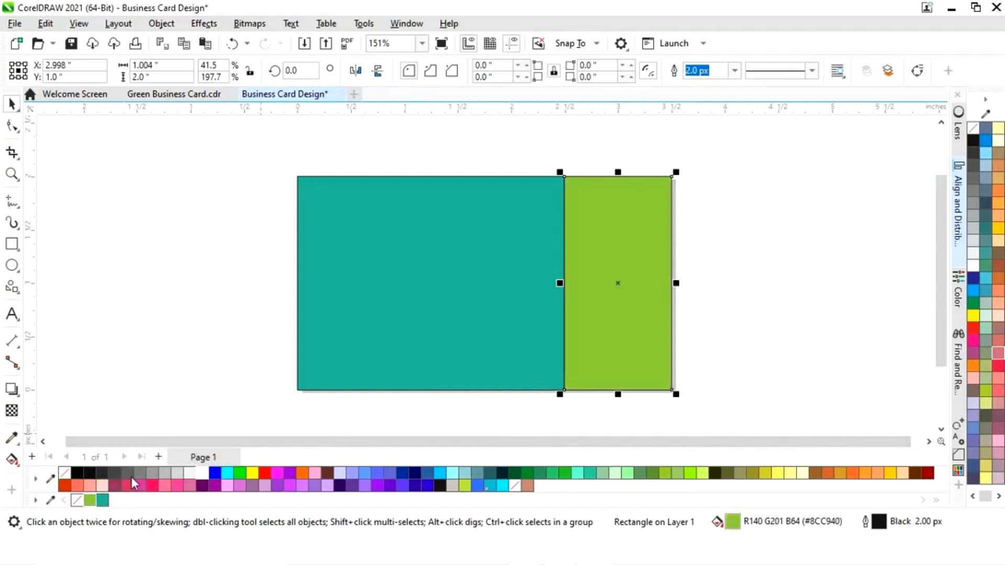
click(285, 409)
Remove the outlines from both panels
drag(285, 416, 746, 152)
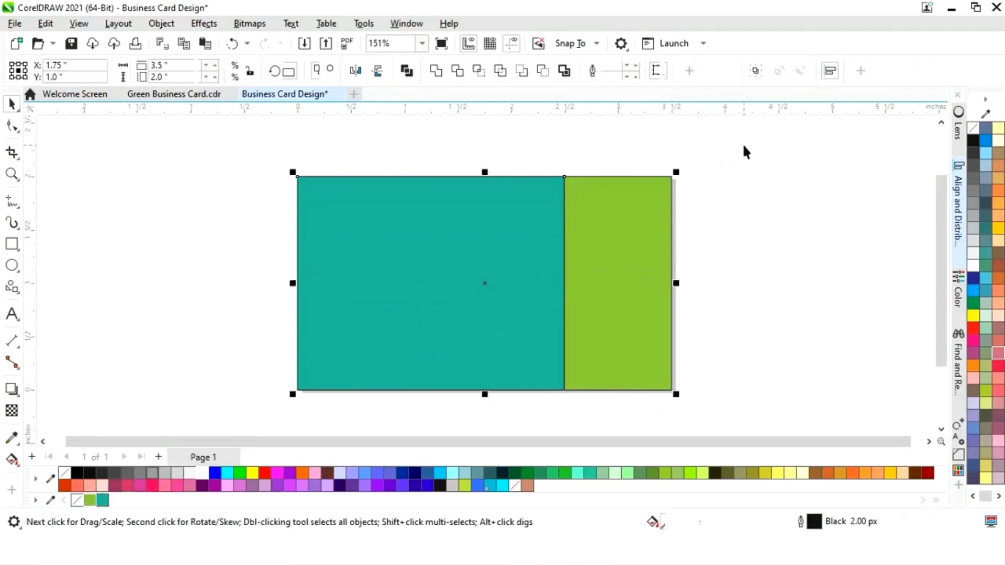
right_click(78, 500)
drag(714, 445, 800, 440)
click(745, 278)
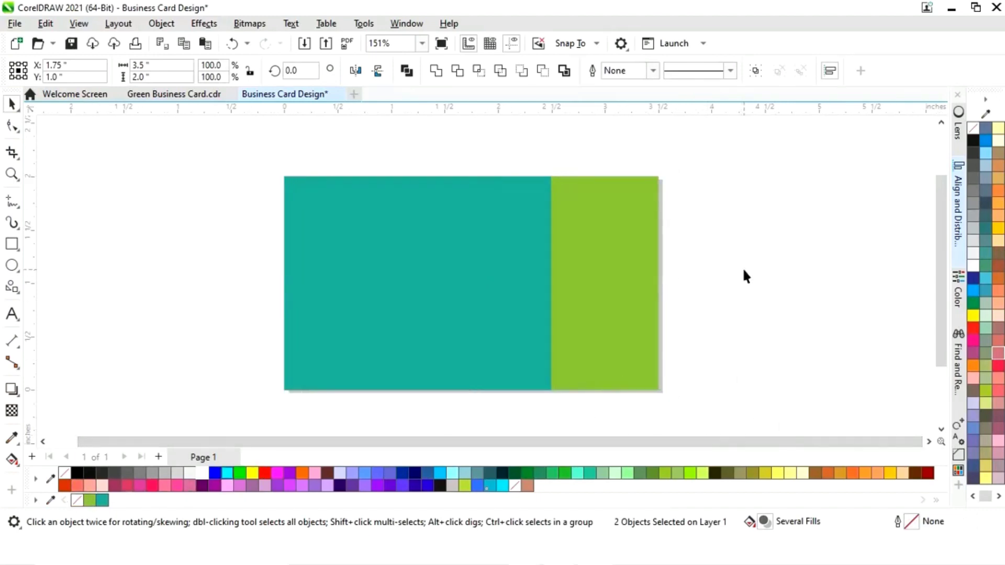
drag(734, 438, 406, 456)
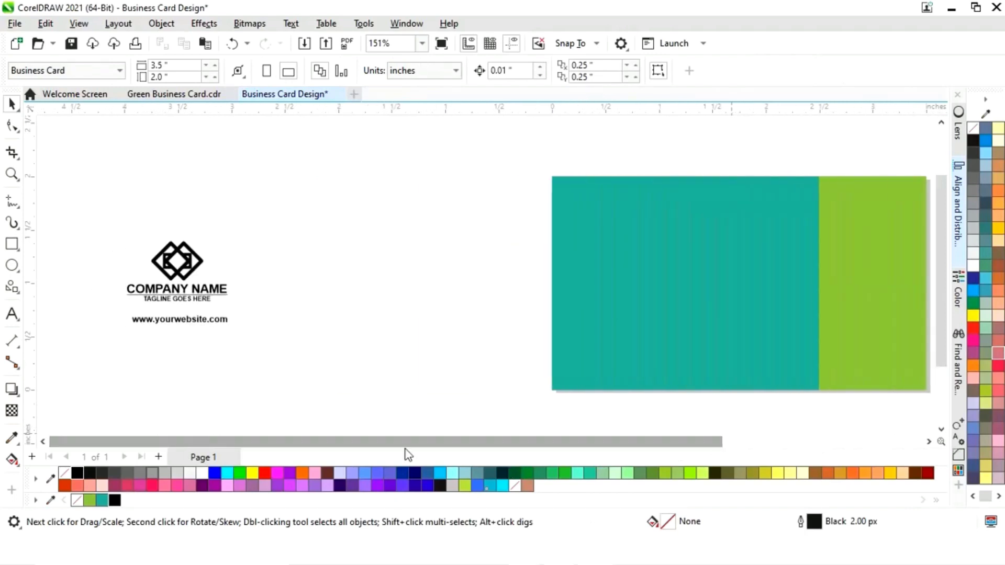
Bring the diamond logo toward the card and centre the tagline under COMPANY NAME
click(197, 292)
drag(197, 292, 471, 303)
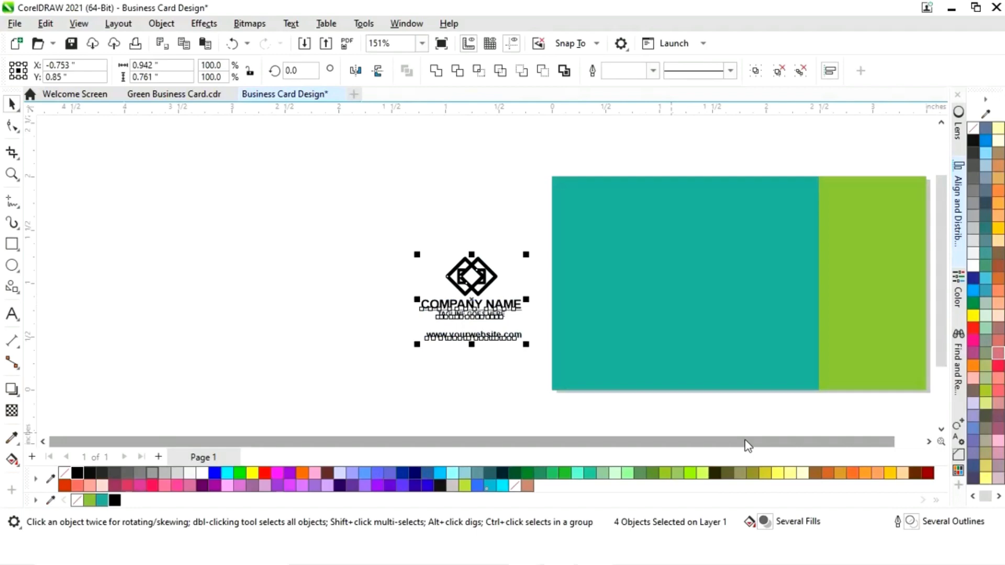
drag(747, 445, 797, 450)
click(695, 362)
click(203, 277)
drag(119, 336, 285, 297)
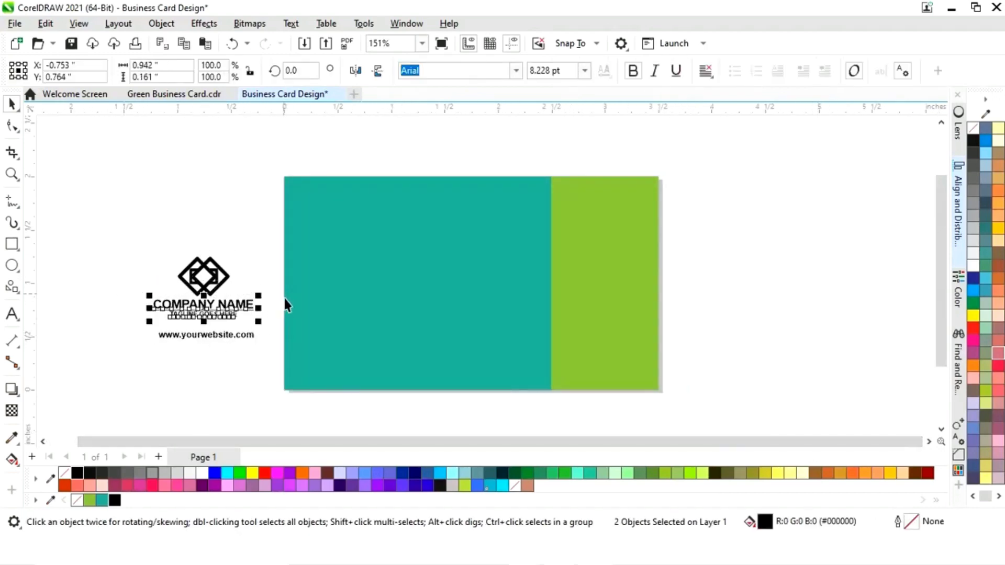
drag(196, 312, 197, 313)
Move the logo, name and tagline onto the teal panel and enlarge them
drag(133, 323, 142, 326)
drag(272, 250, 273, 250)
drag(204, 283, 413, 287)
drag(468, 254, 513, 229)
drag(413, 287, 421, 278)
click(418, 402)
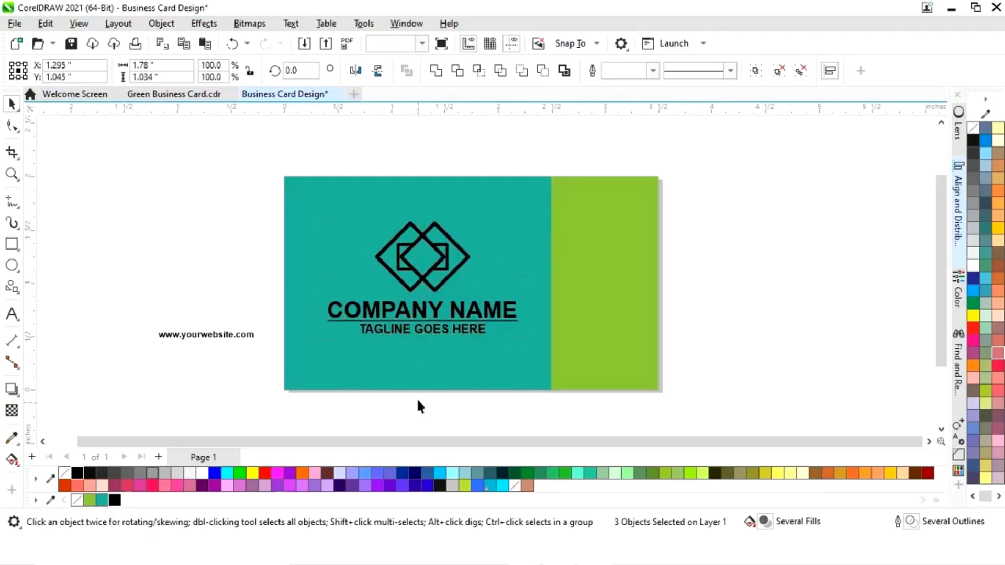
click(417, 284)
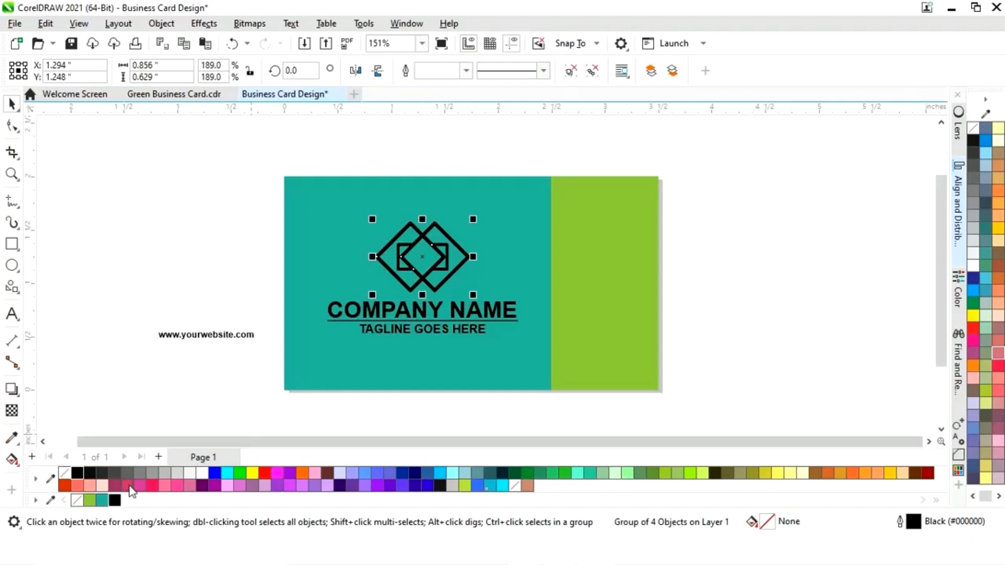
Give the logo a green outline, make COMPANY NAME white and the tagline green
right_click(89, 501)
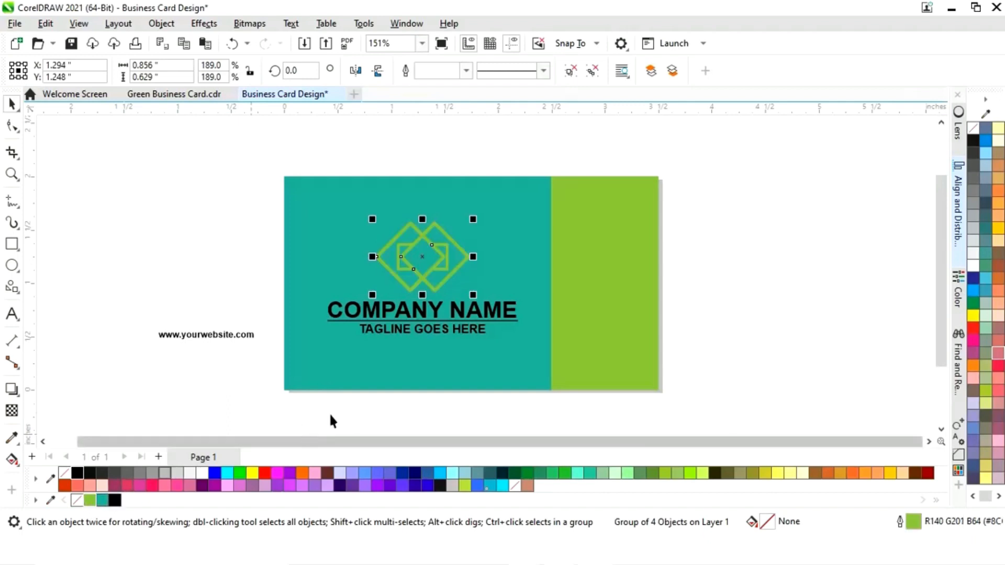
click(321, 416)
click(433, 314)
click(203, 473)
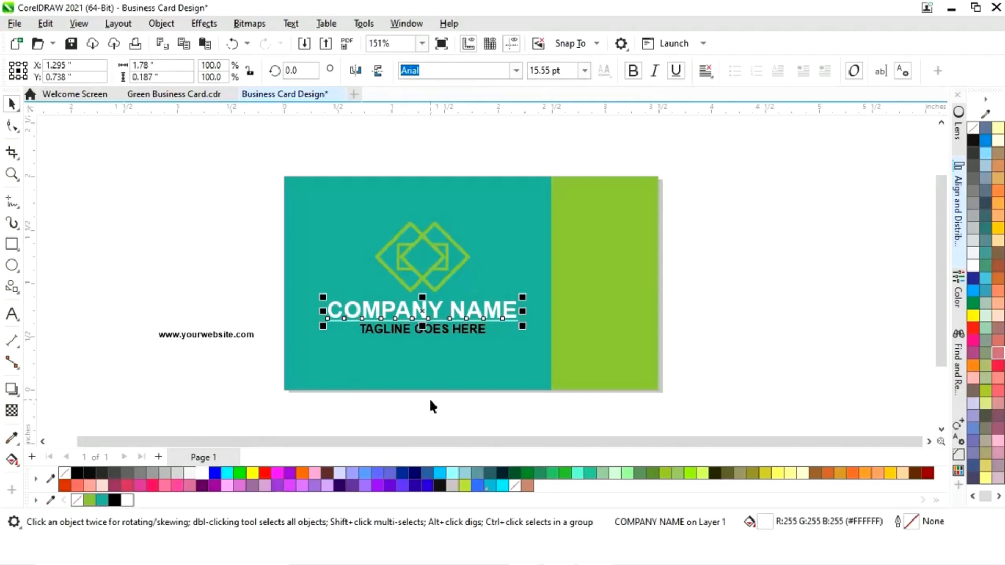
click(430, 406)
click(442, 333)
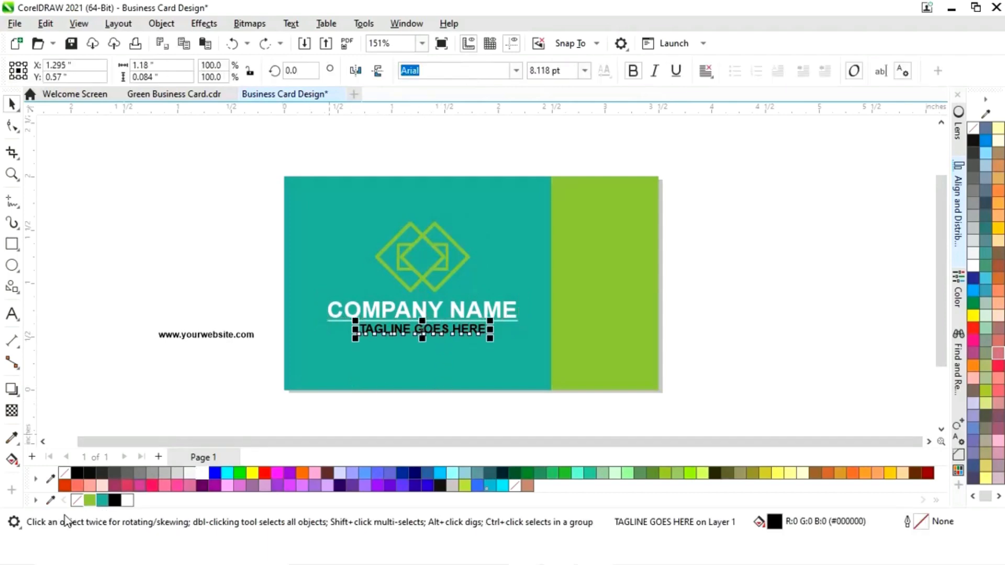
click(89, 500)
click(356, 406)
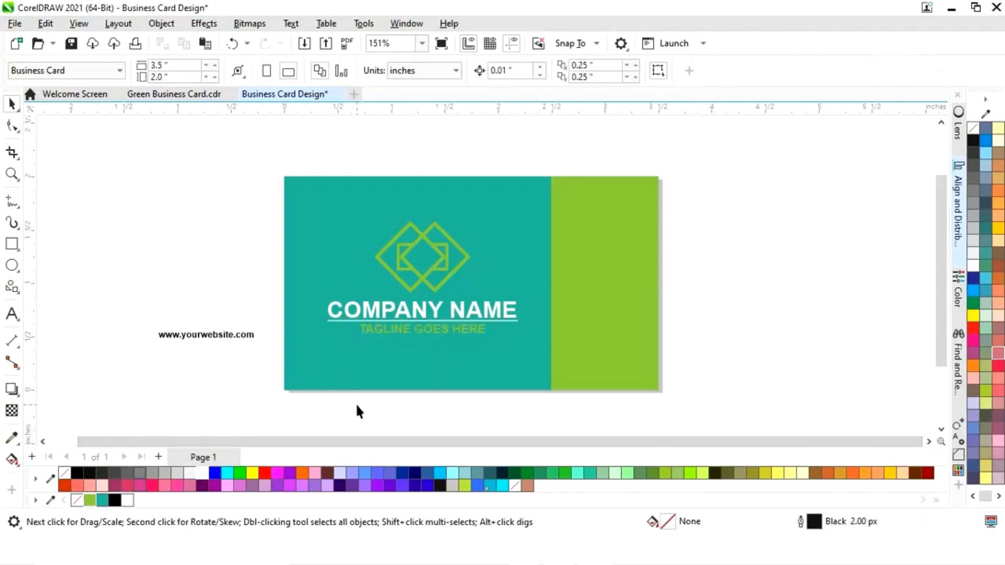
Group the logo, company name and tagline
drag(555, 202, 525, 216)
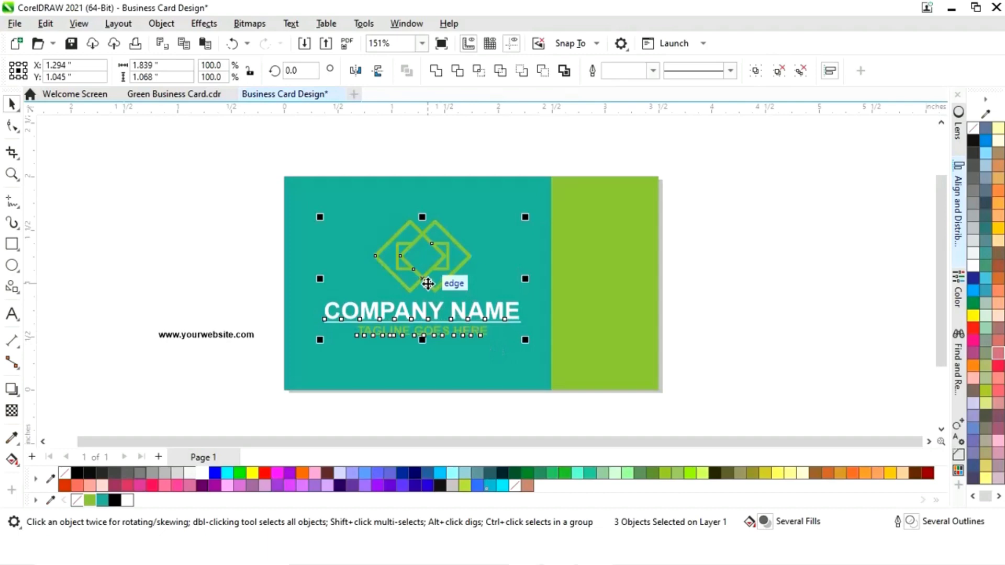
key(ctrl+g)
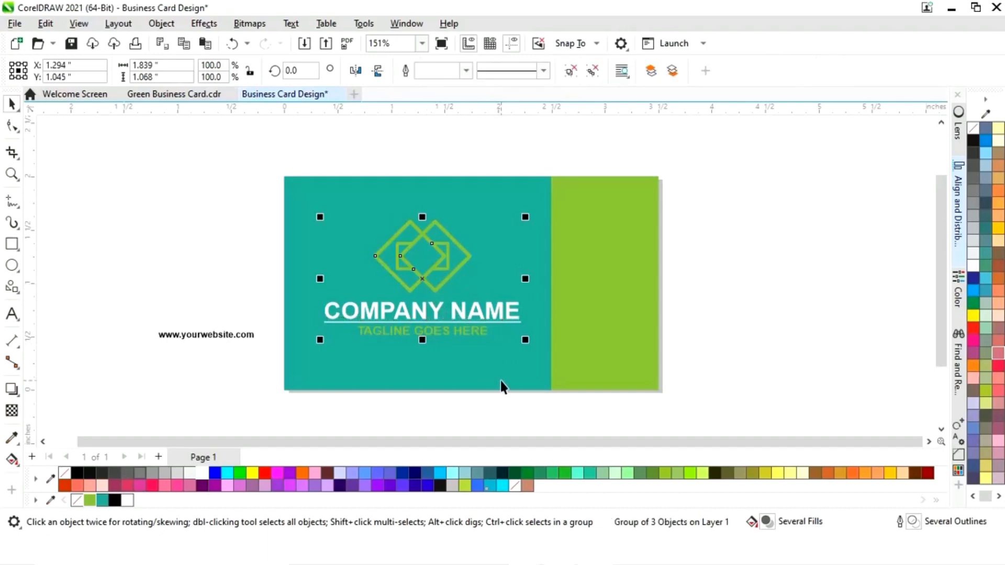
shift+click(501, 382)
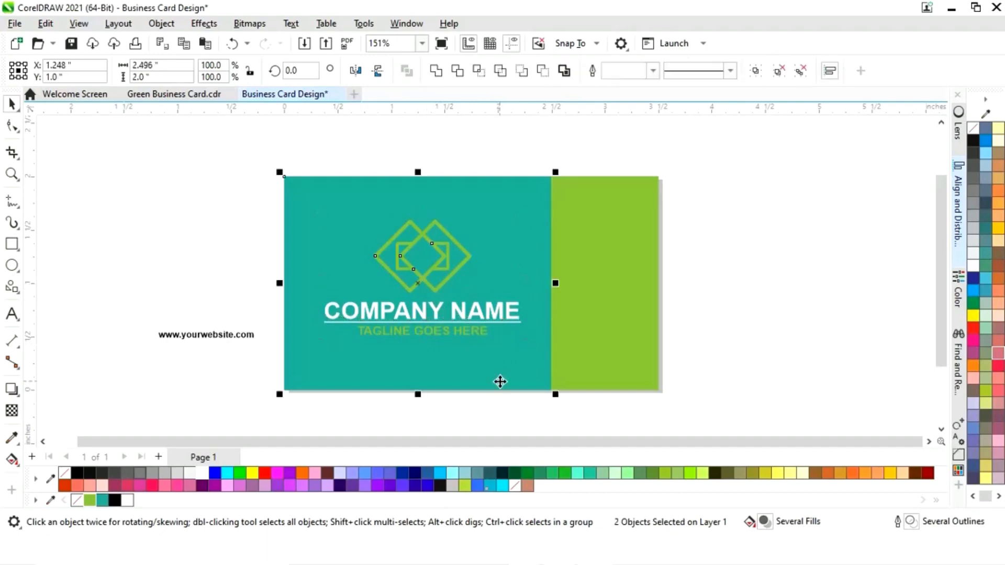
key(ctrl+z)
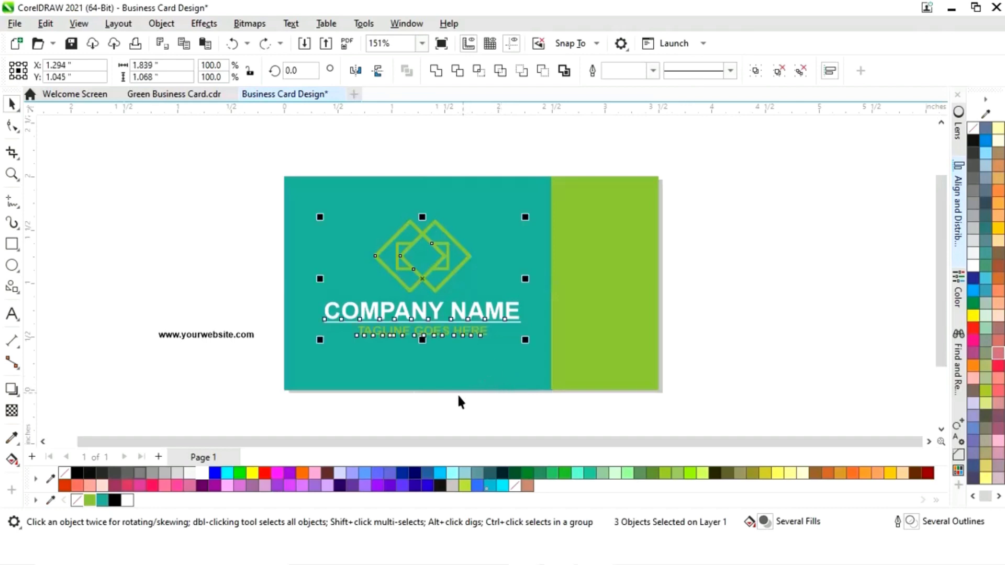
right_click(422, 283)
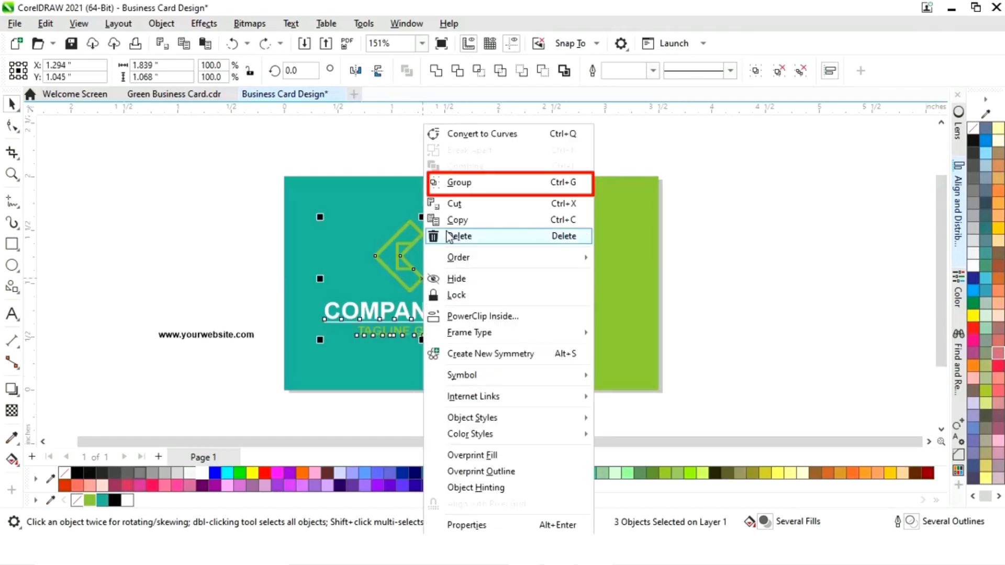
click(461, 183)
Align the logo group to the centre of the teal panel
shift+click(497, 382)
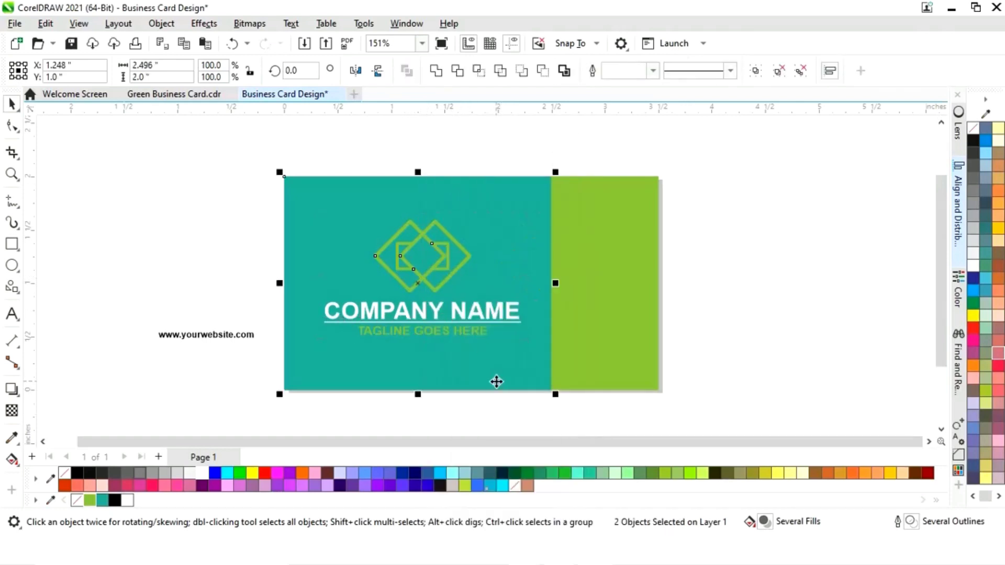
key(c)
key(e)
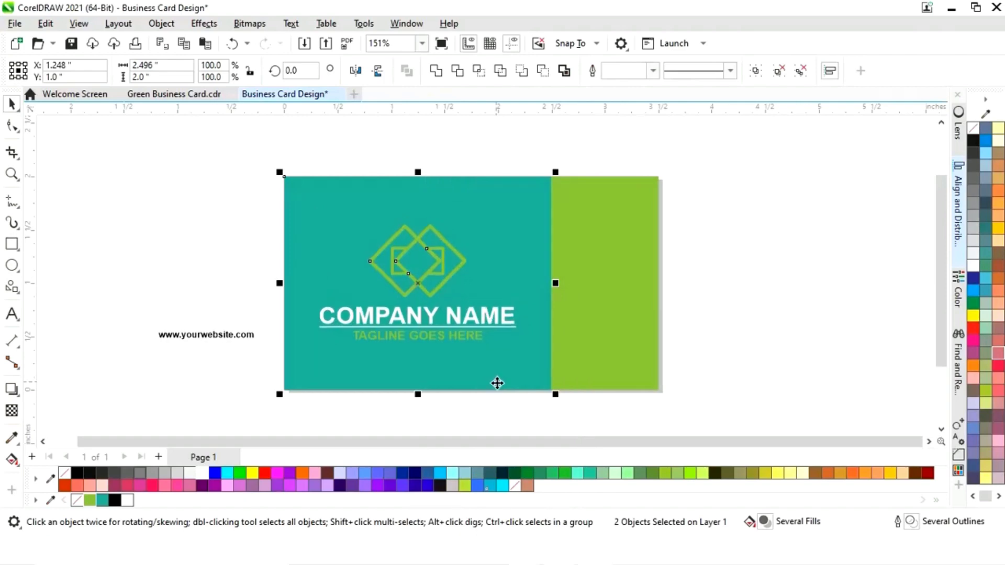
click(749, 304)
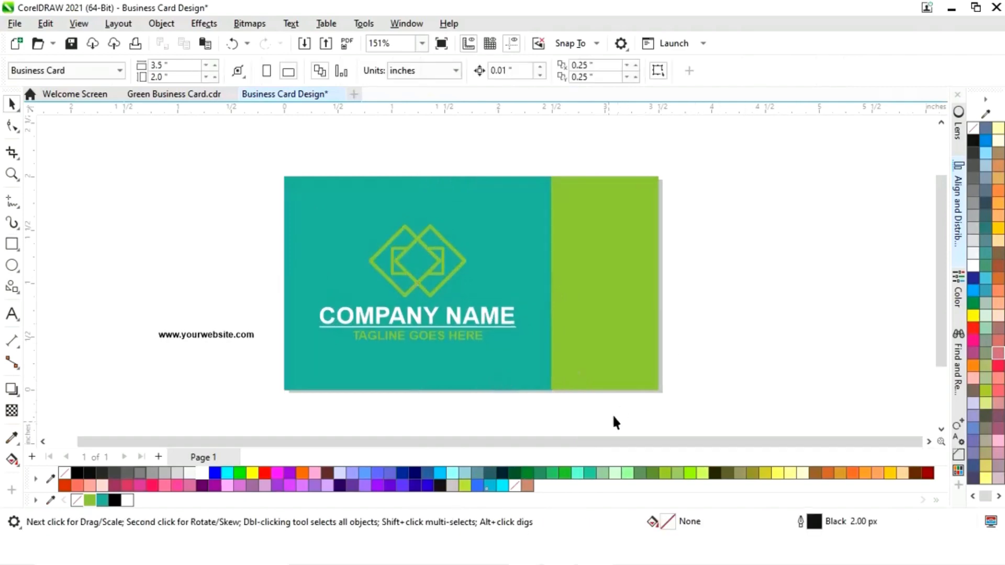
click(215, 335)
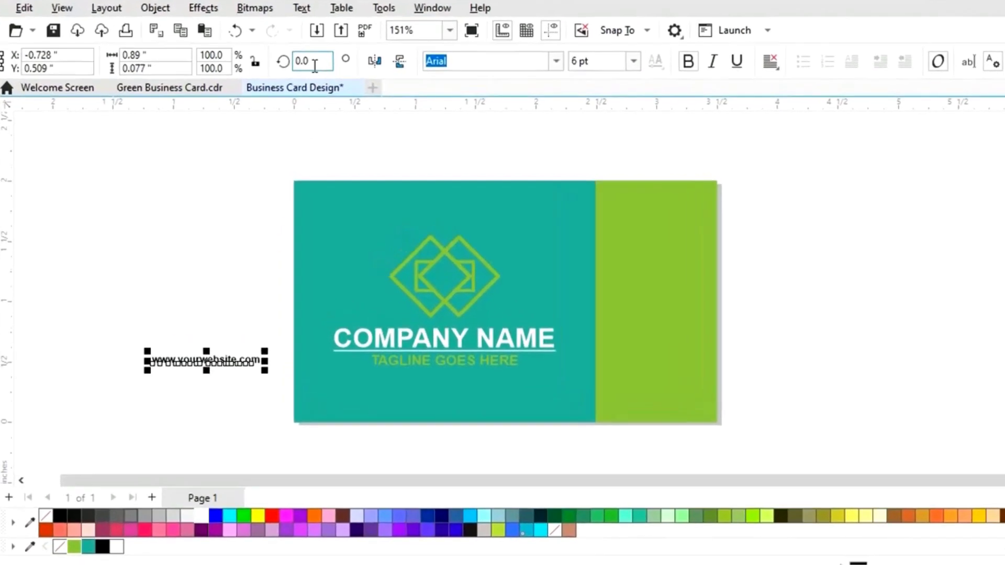
click(300, 70)
text(90)
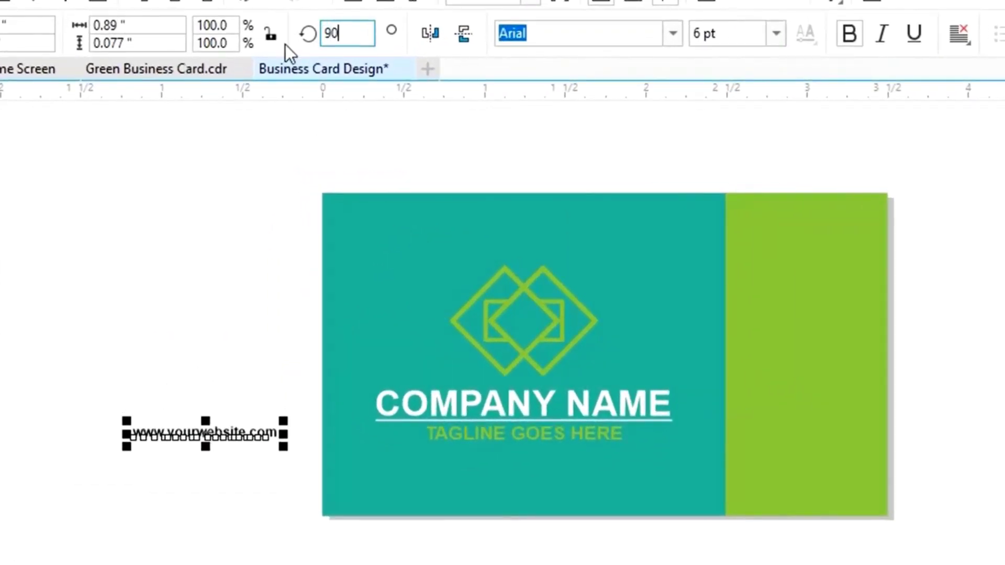
key(Return)
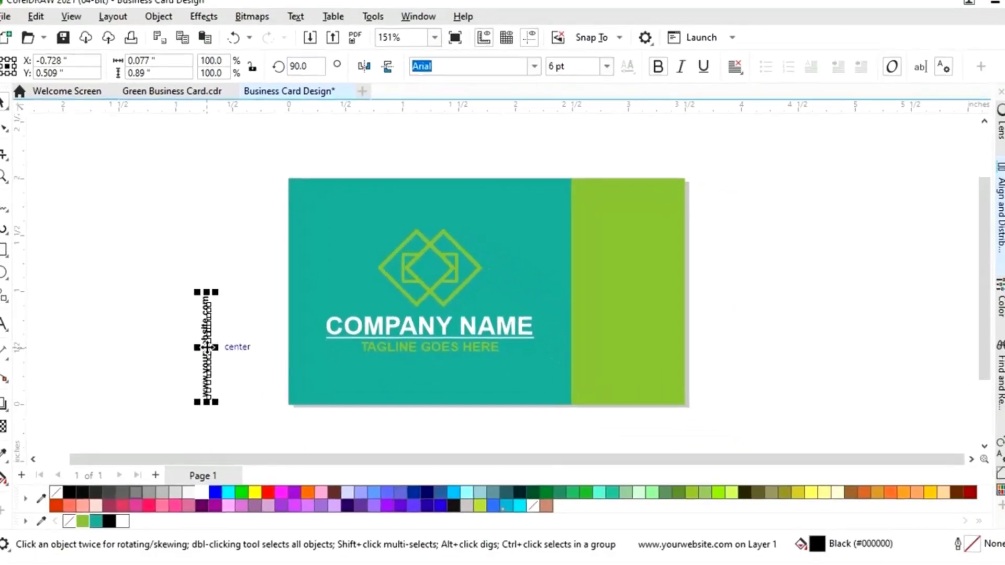
drag(206, 434, 783, 372)
drag(589, 295, 604, 289)
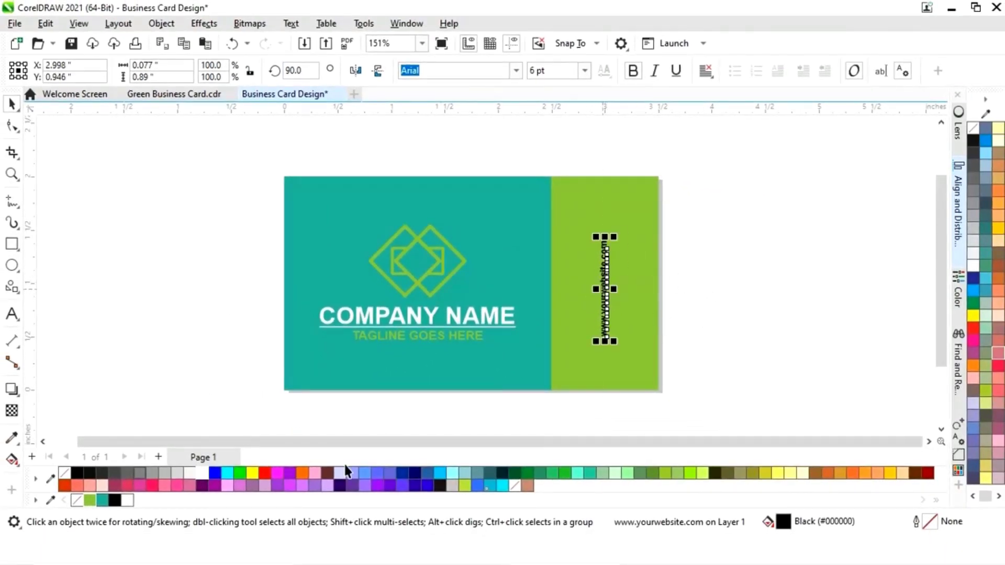
Colour the website text teal, enlarge it and centre it on the green strip
click(102, 501)
drag(621, 244, 631, 211)
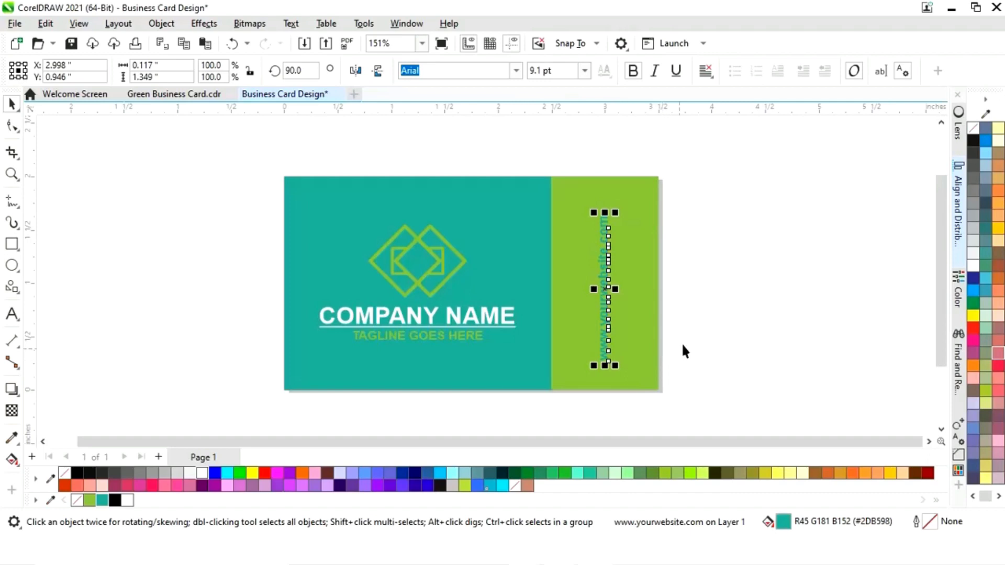
click(664, 341)
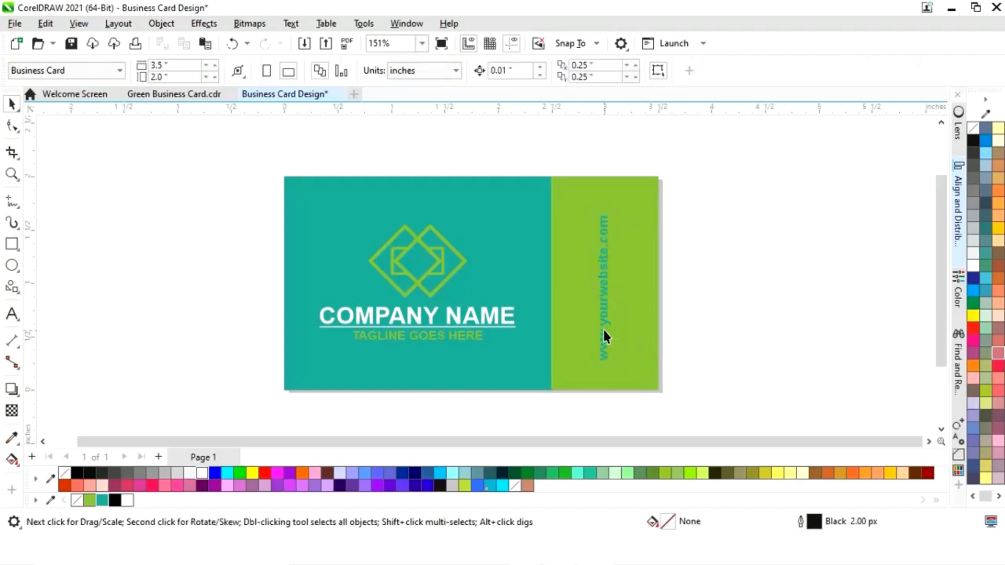
click(608, 332)
shift+click(648, 347)
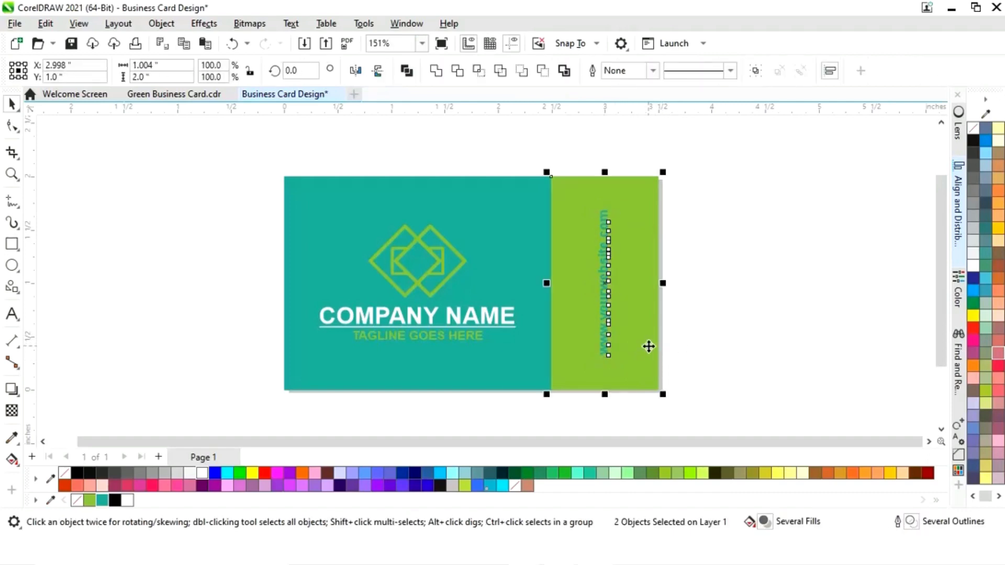
click(718, 324)
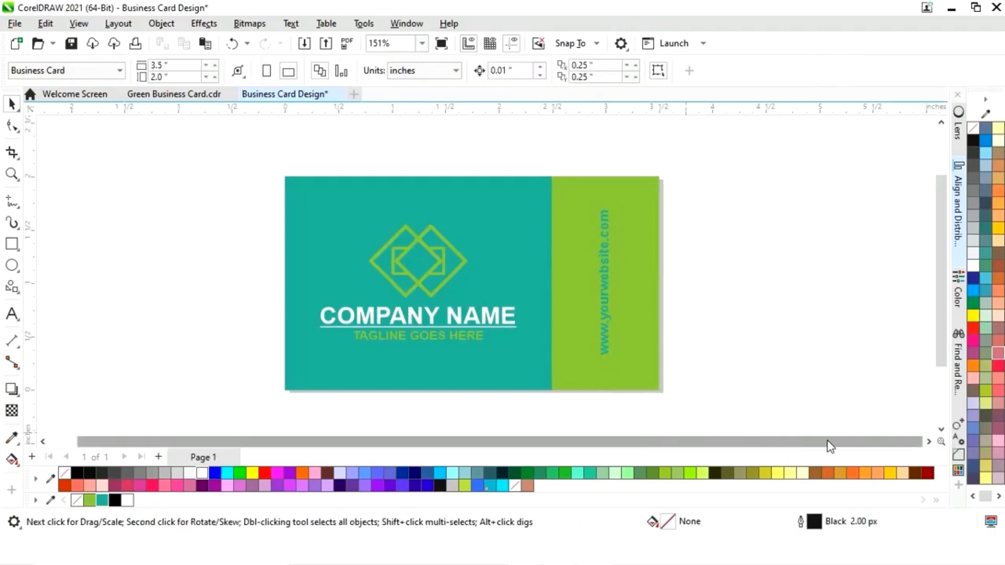
click(929, 442)
click(930, 442)
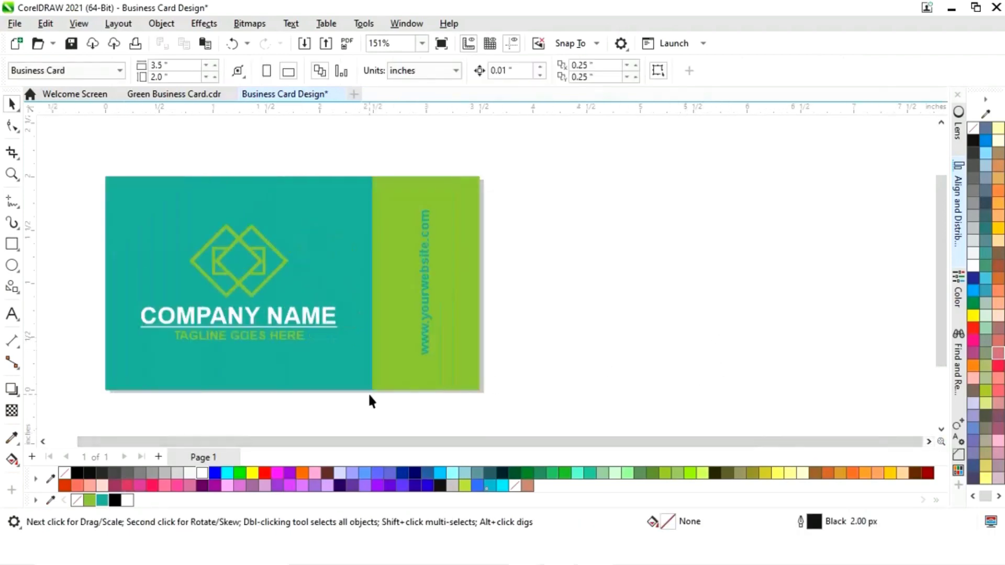
key(ctrl+a)
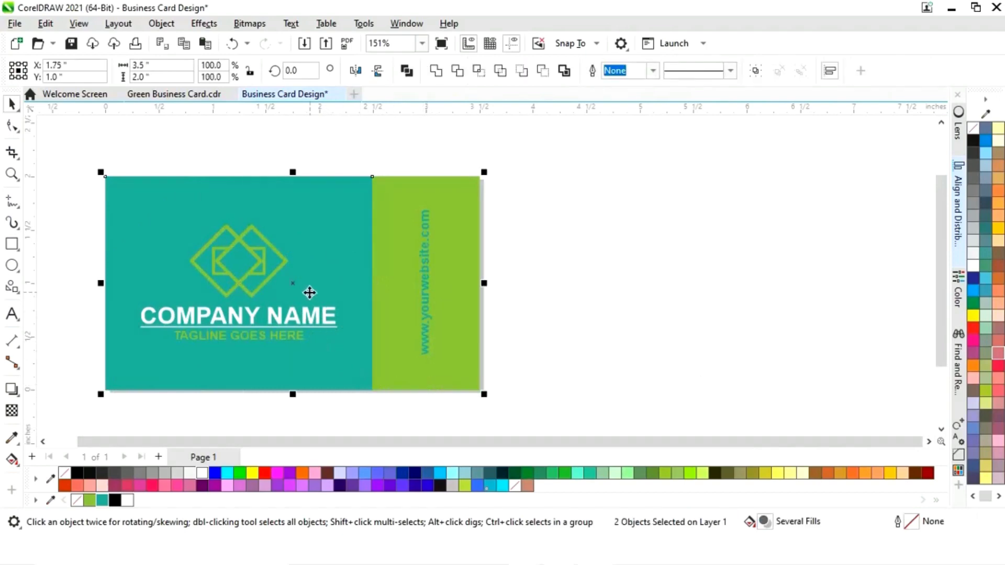
Duplicate the card to the right, widen its teal rectangle to full width and delete the green strip
drag(293, 287, 701, 286)
click(693, 413)
click(682, 352)
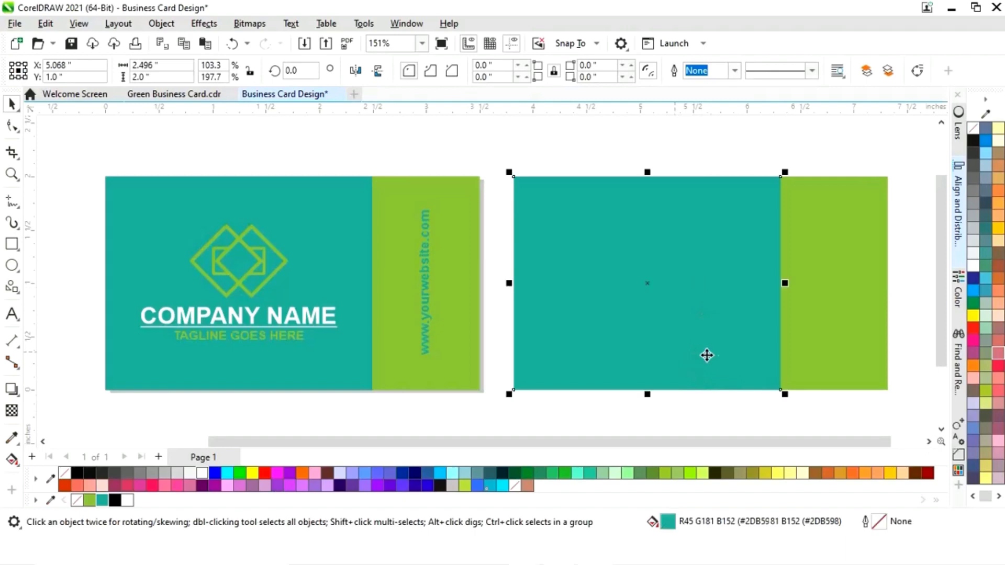
drag(787, 284, 893, 284)
click(837, 329)
key(Delete)
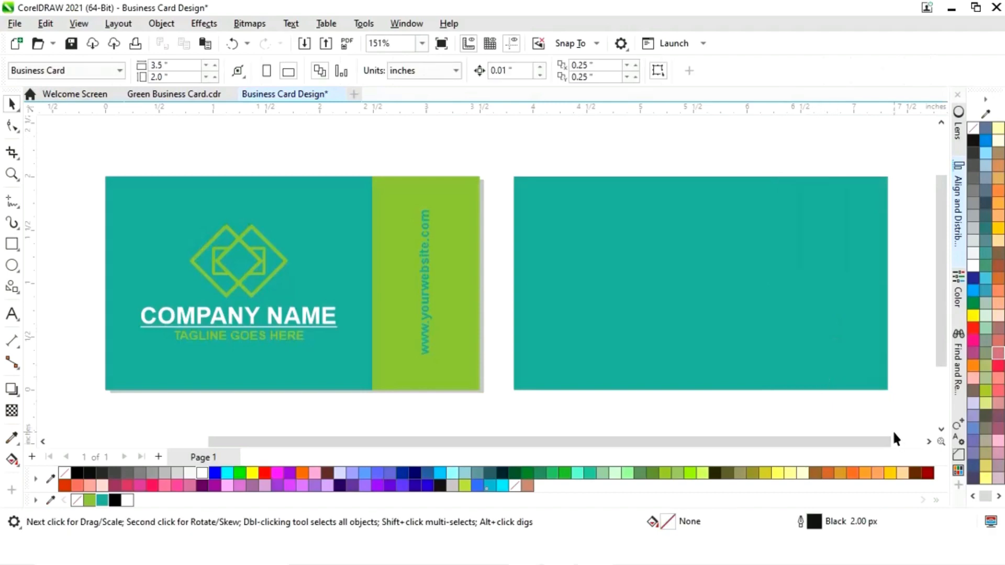
click(929, 442)
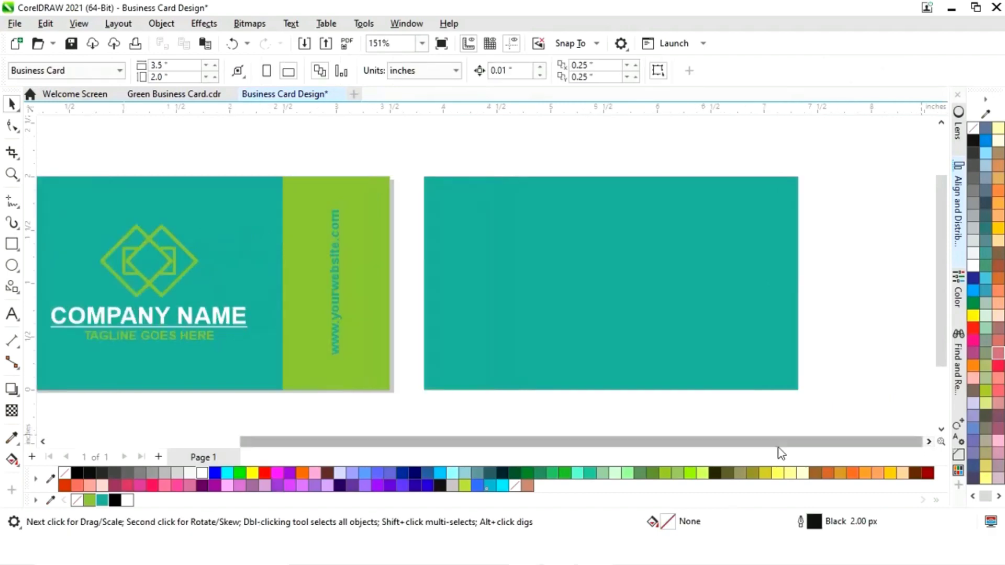
click(638, 353)
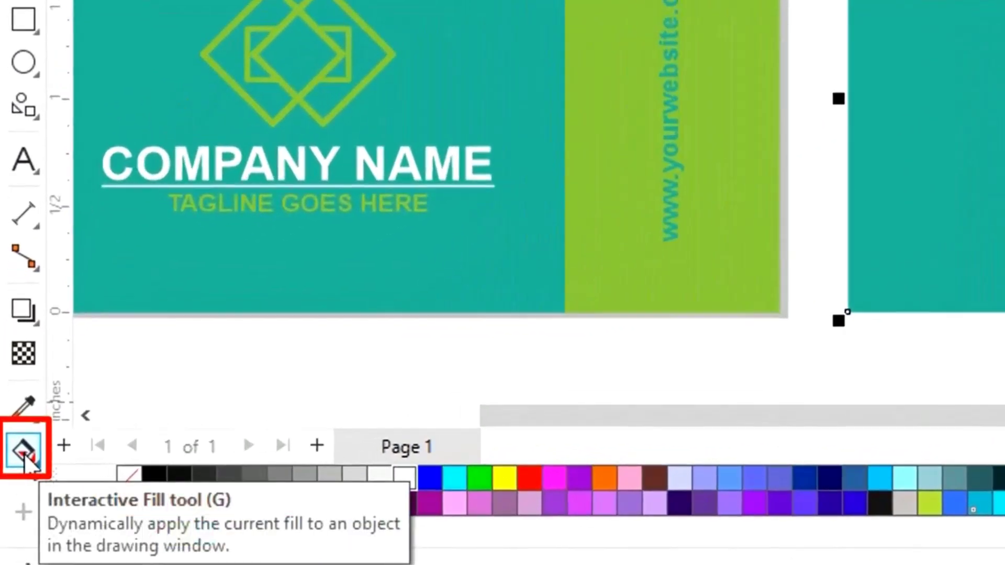
Fill the back card with a conical fountain gradient from green to teal
click(21, 452)
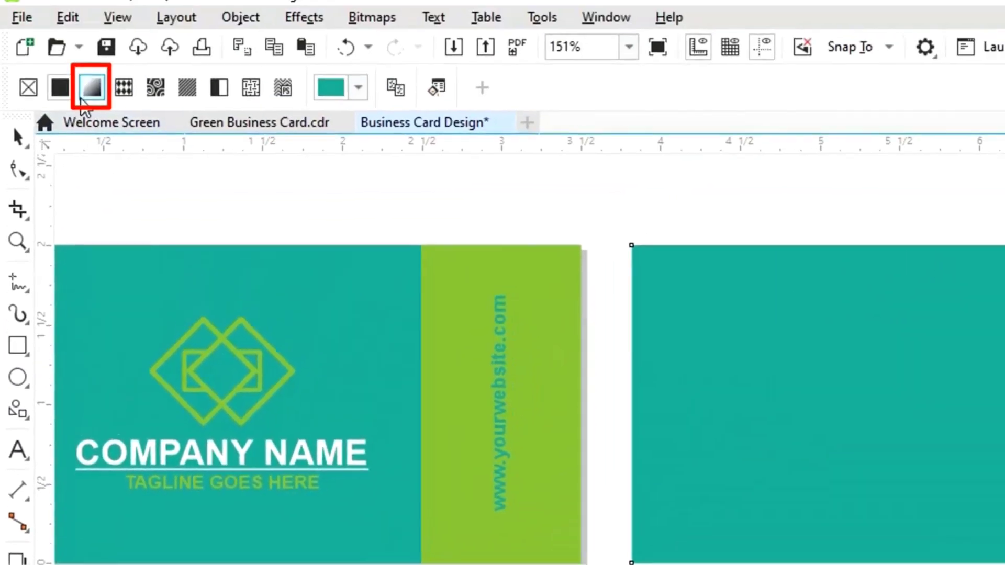
click(92, 84)
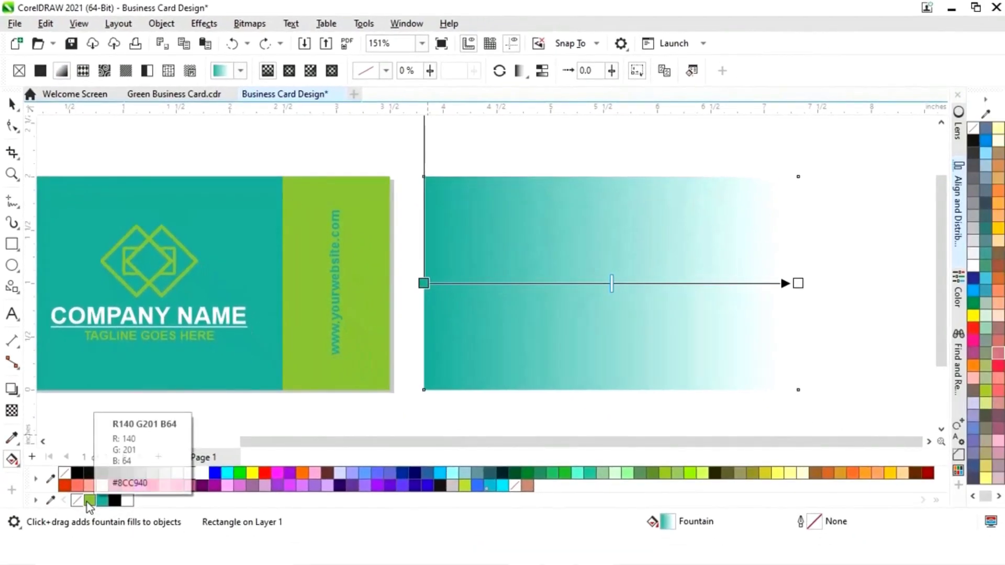
drag(90, 502, 425, 288)
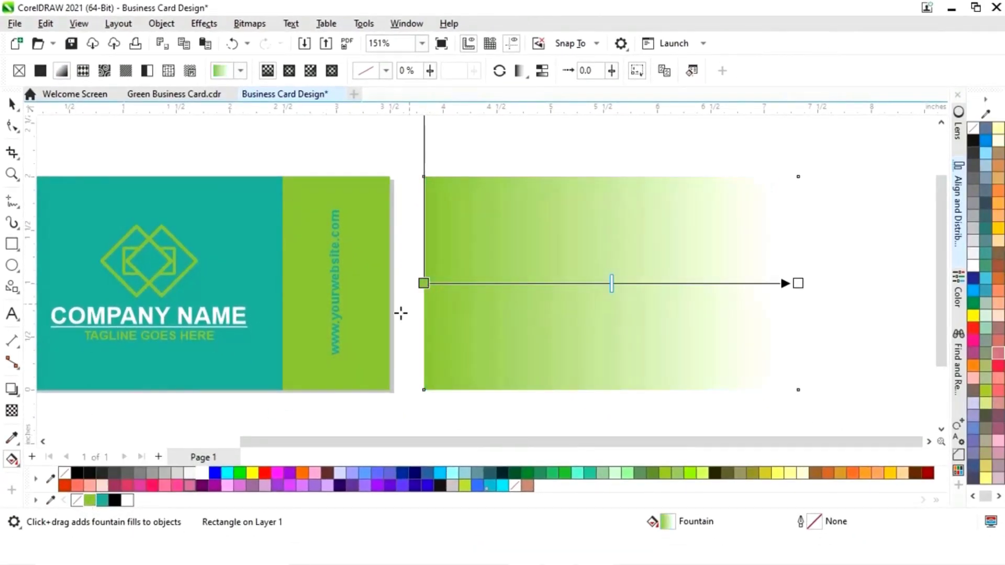
drag(103, 504, 800, 285)
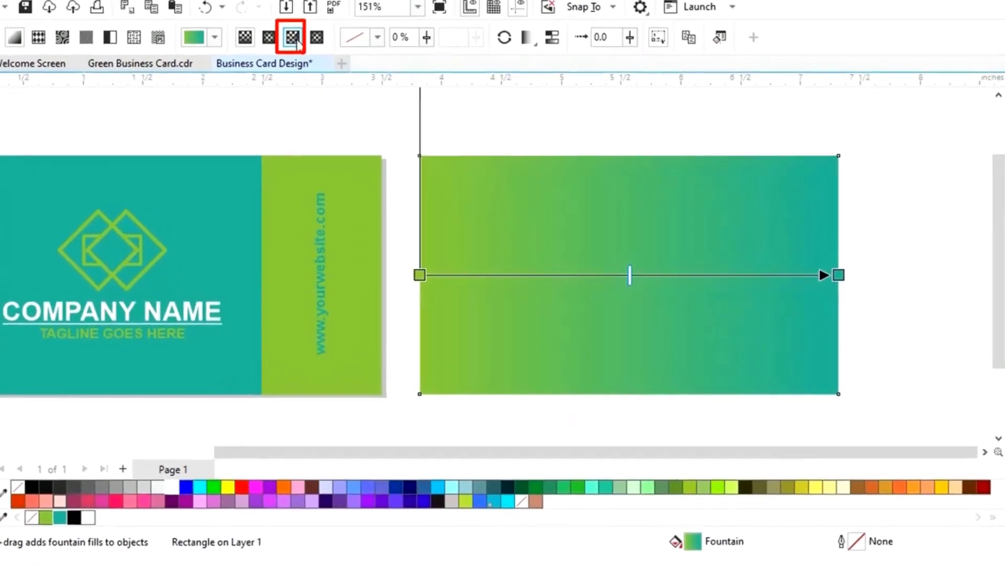
click(289, 29)
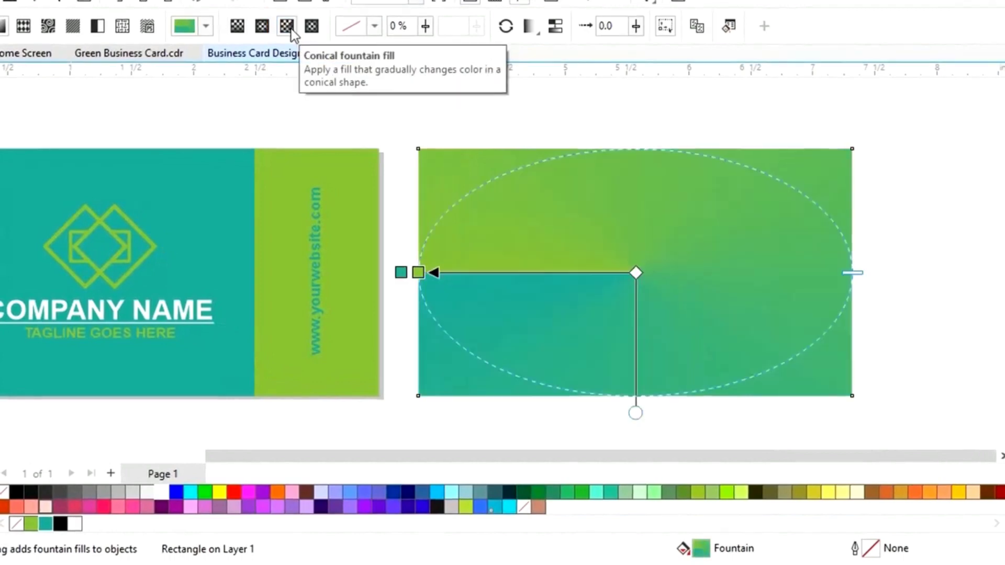
click(0, 88)
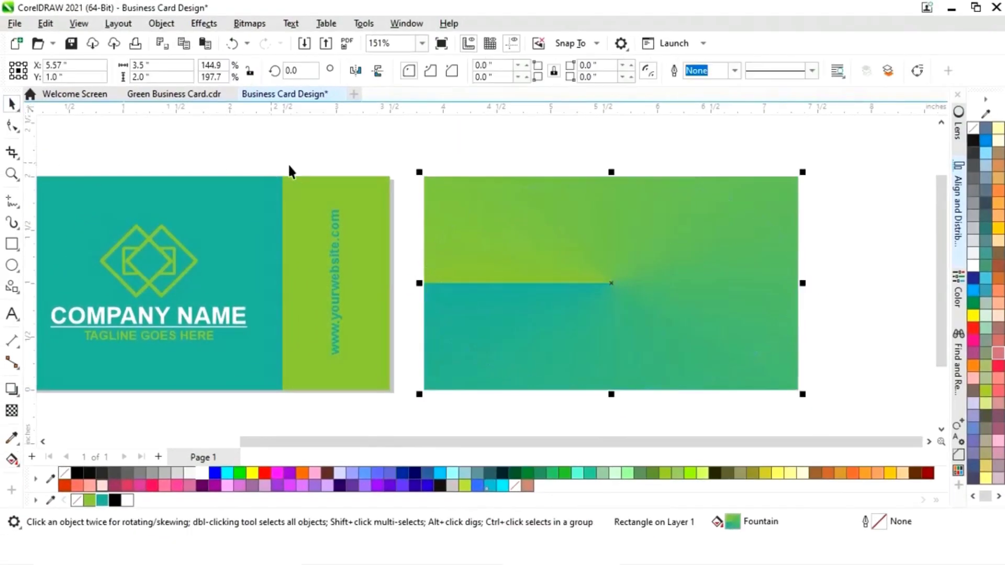
click(269, 148)
Copy the logo group onto the back card at about half size
drag(271, 154, 111, 357)
drag(251, 283, 639, 221)
drag(739, 169, 644, 218)
drag(584, 264, 611, 336)
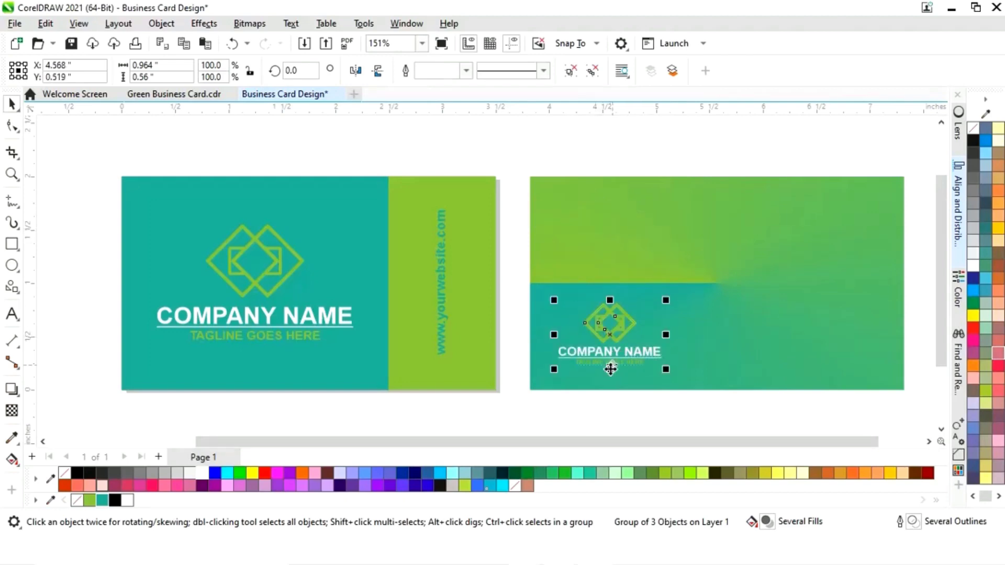
Ungroup the copy, colour its logo teal and move the group into the upper-left
right_click(609, 335)
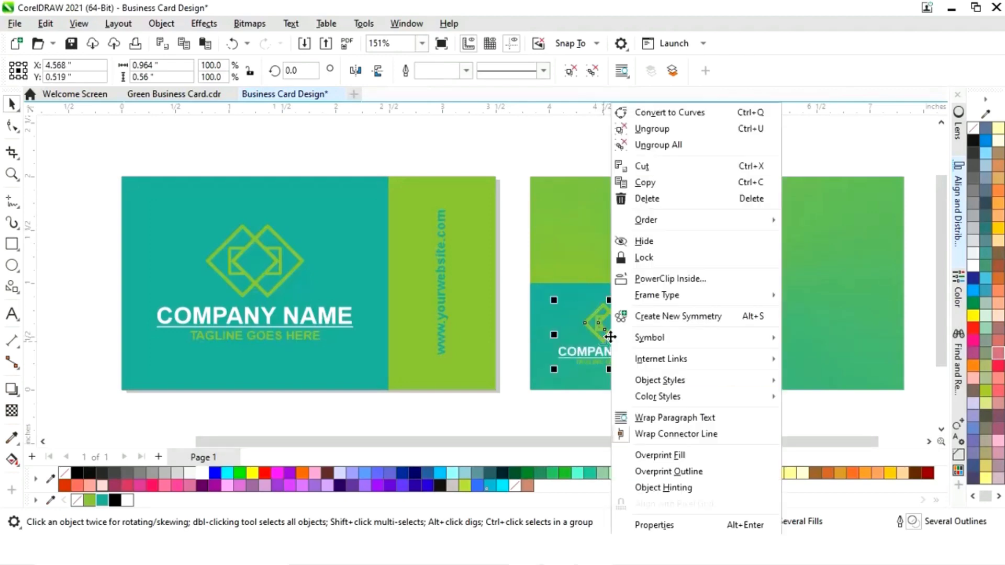
click(662, 131)
click(608, 411)
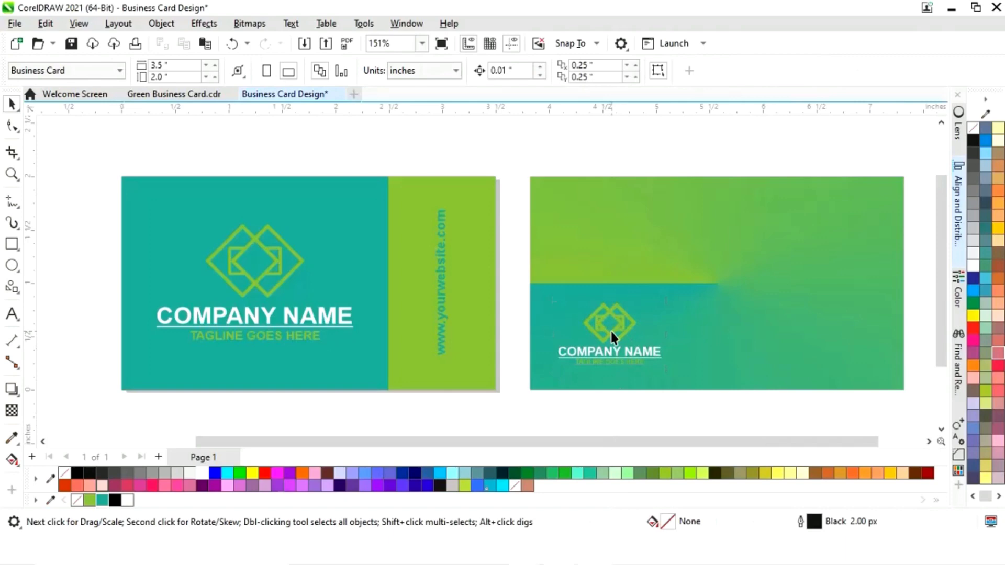
click(615, 343)
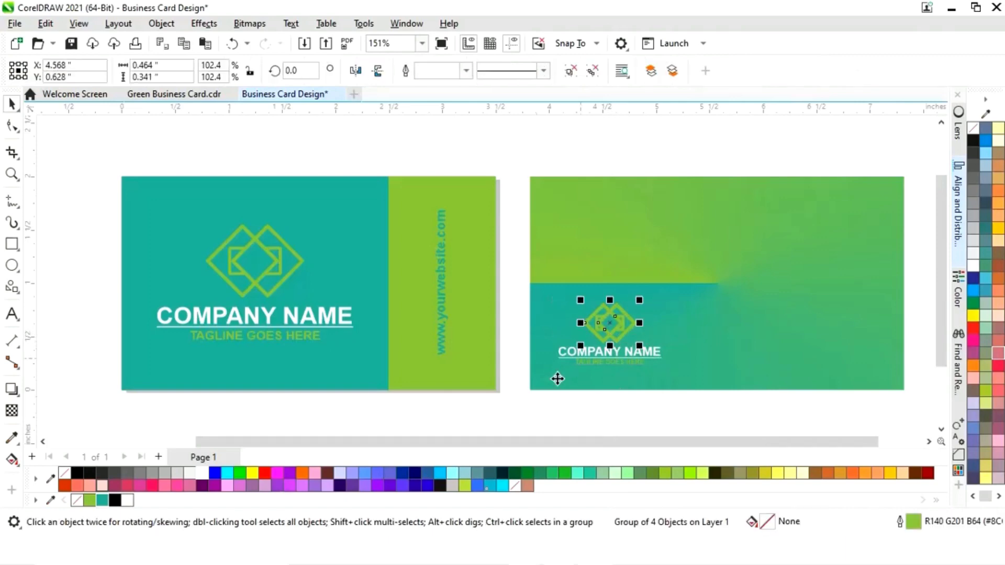
click(102, 501)
drag(533, 411, 695, 278)
drag(609, 328, 605, 227)
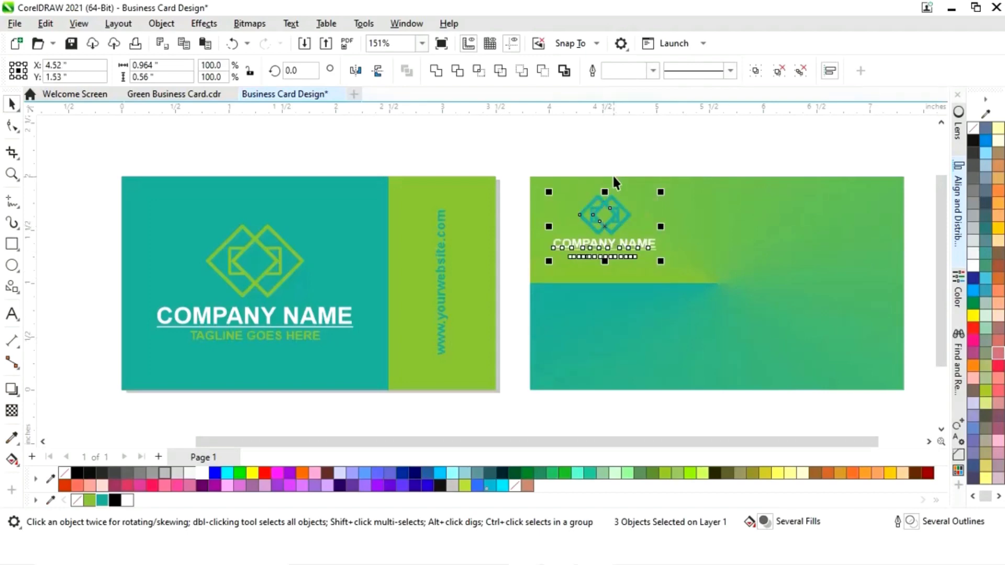
Undo an accidental white outline on the tagline and colour the company name teal
click(617, 179)
click(612, 249)
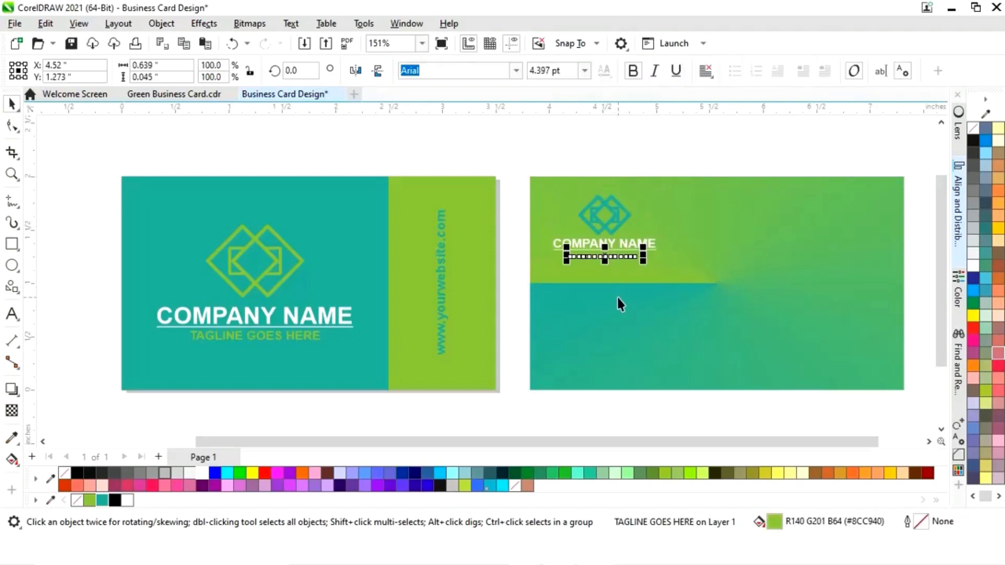
right_click(128, 501)
key(ctrl+z)
click(579, 418)
click(630, 242)
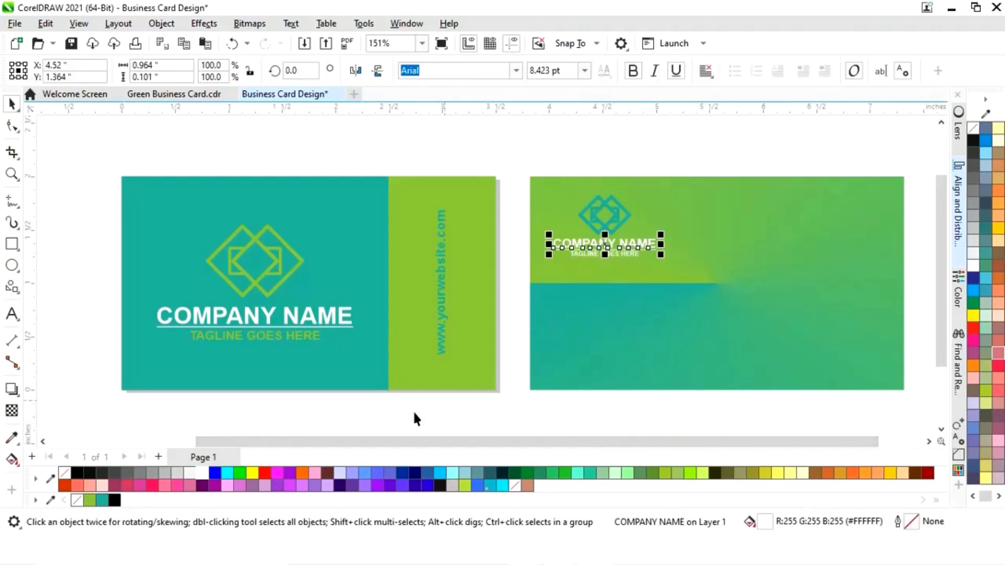
click(102, 500)
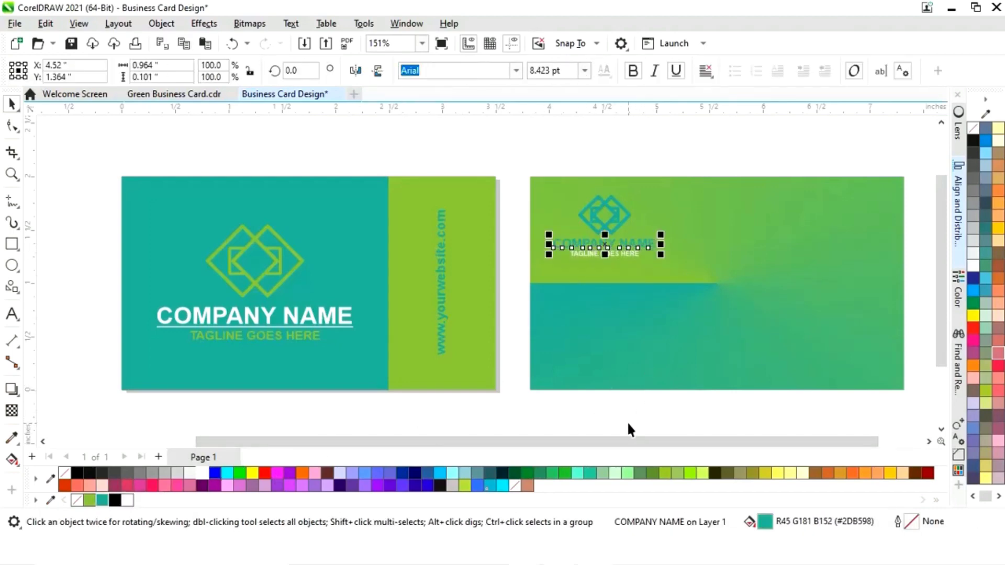
Shrink the back-card logo, name and tagline slightly
drag(689, 443, 733, 443)
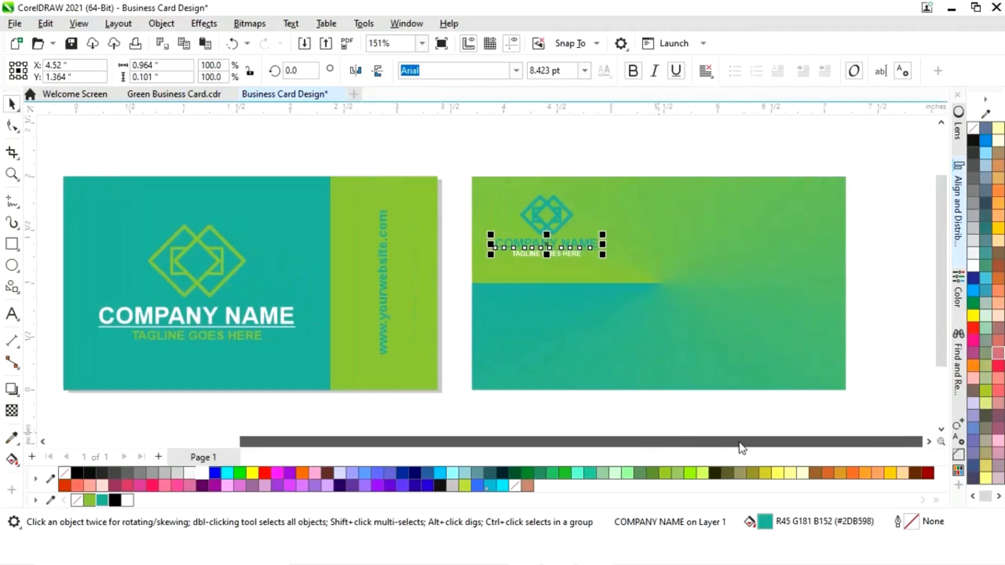
drag(641, 151, 466, 269)
drag(603, 191, 536, 227)
click(552, 252)
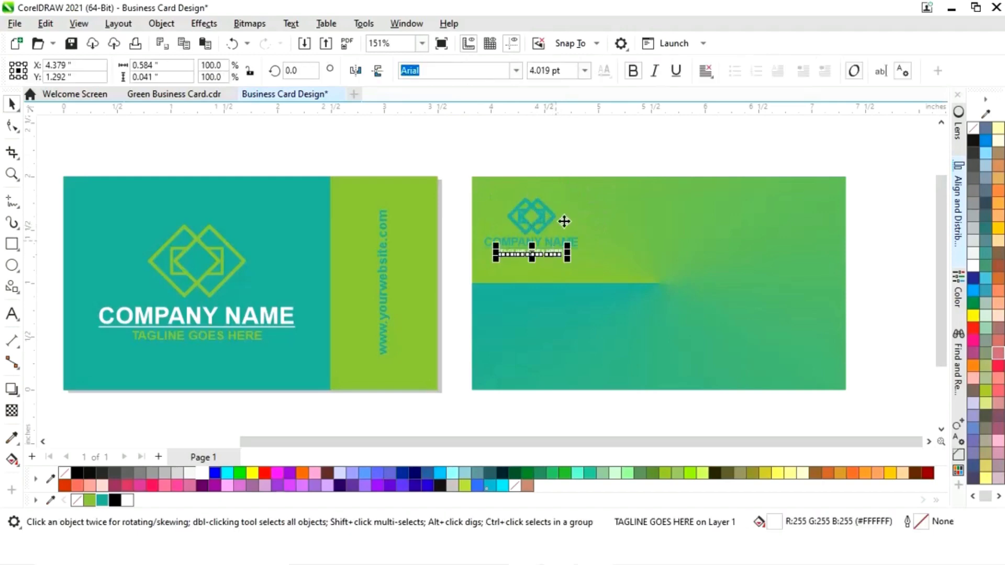
key(Escape)
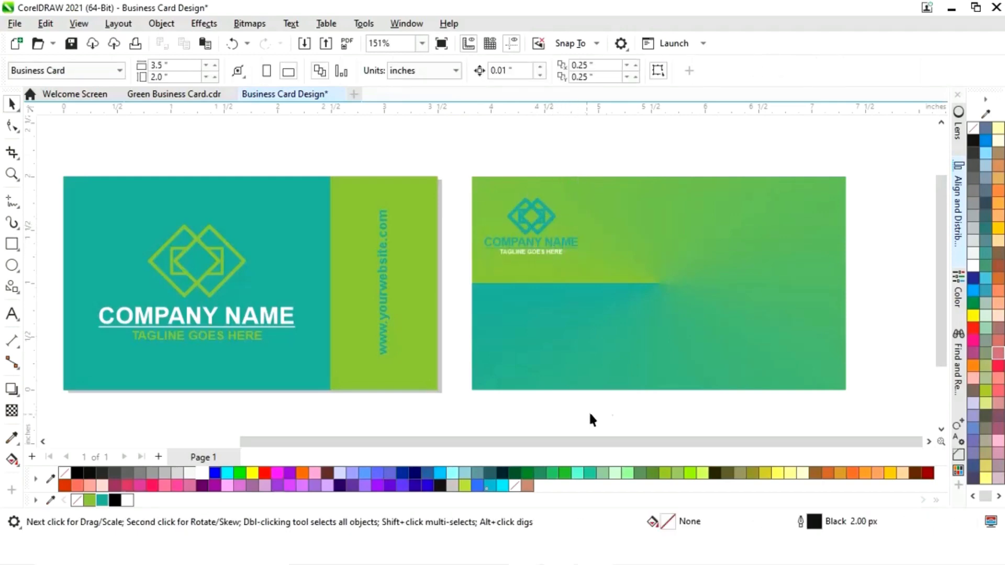
Make COMPANY NAME white and the tagline teal
click(557, 242)
click(203, 472)
key(Escape)
click(549, 254)
click(102, 501)
key(Escape)
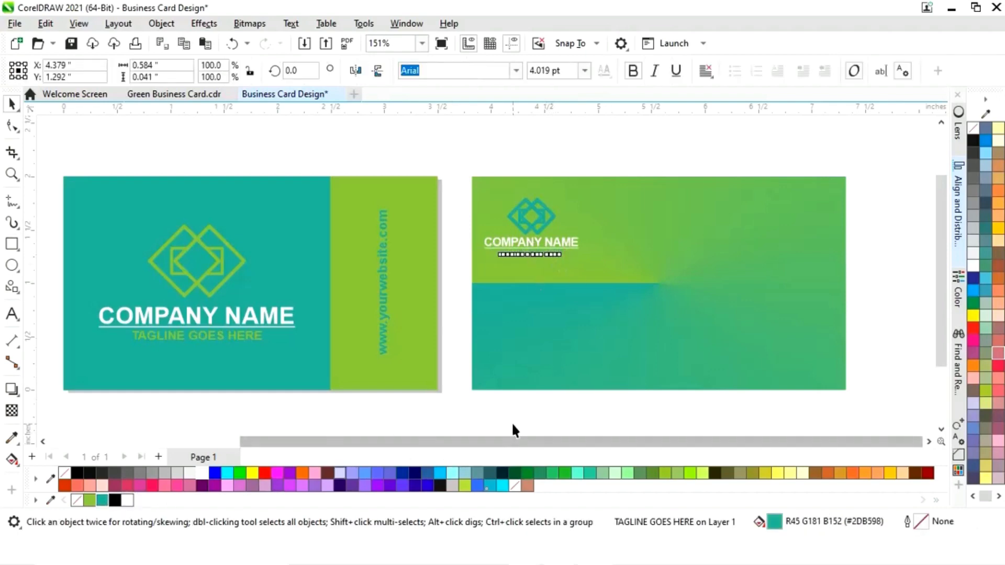
scroll(592, 429, right, 3)
Draw a small 0.151 × 0.207 inch rectangle just off the back card's right edge
click(11, 244)
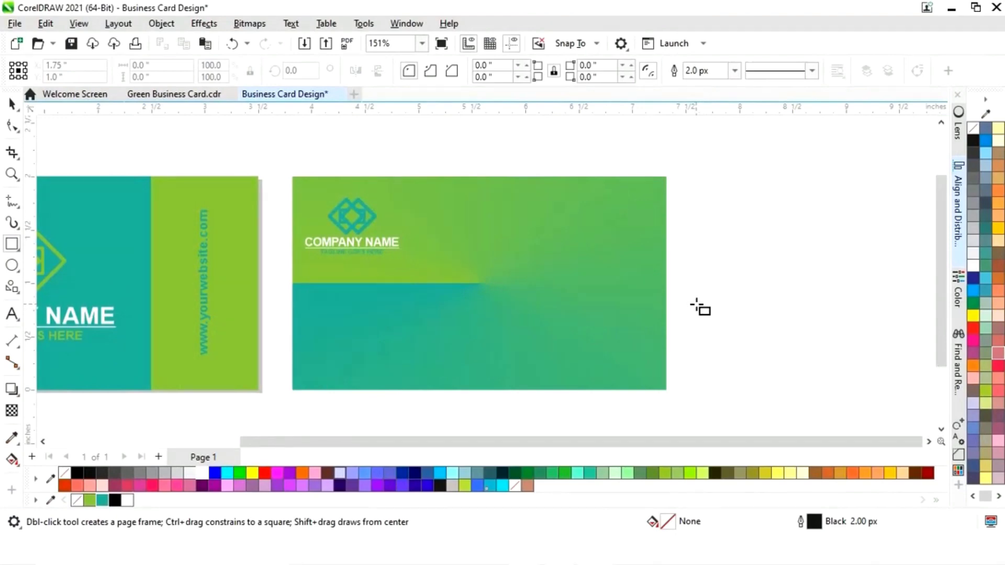
drag(696, 305, 713, 327)
key(F10)
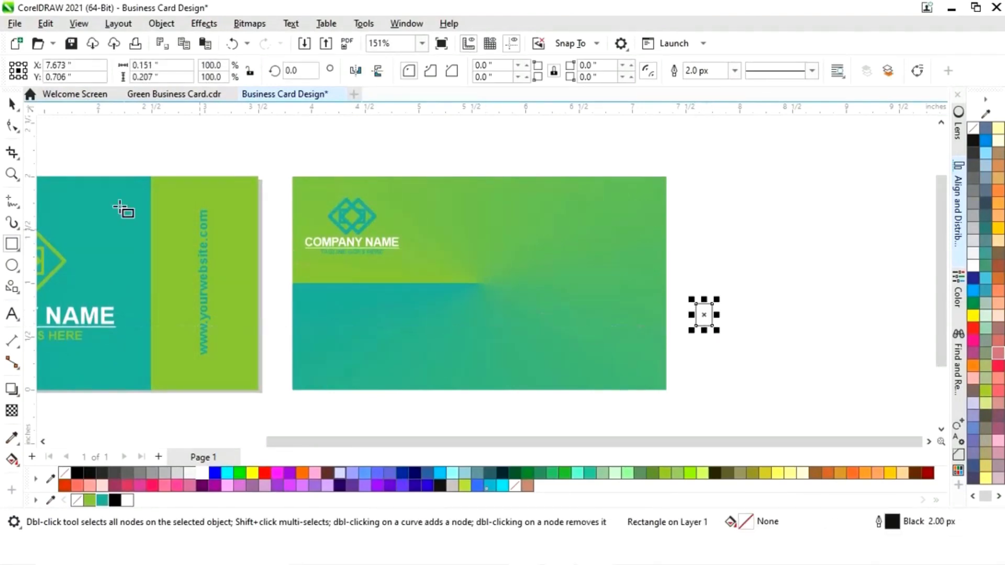
click(12, 104)
Zoom in and leave a mirrored copy of the rectangle butted against its right side
key(z)
drag(554, 212, 832, 388)
key(space)
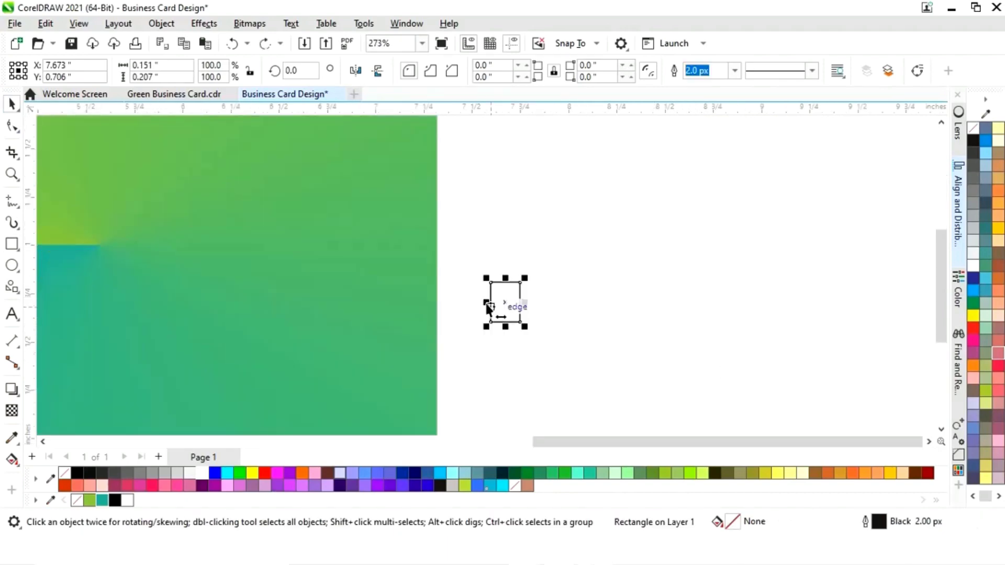
drag(486, 307, 532, 302)
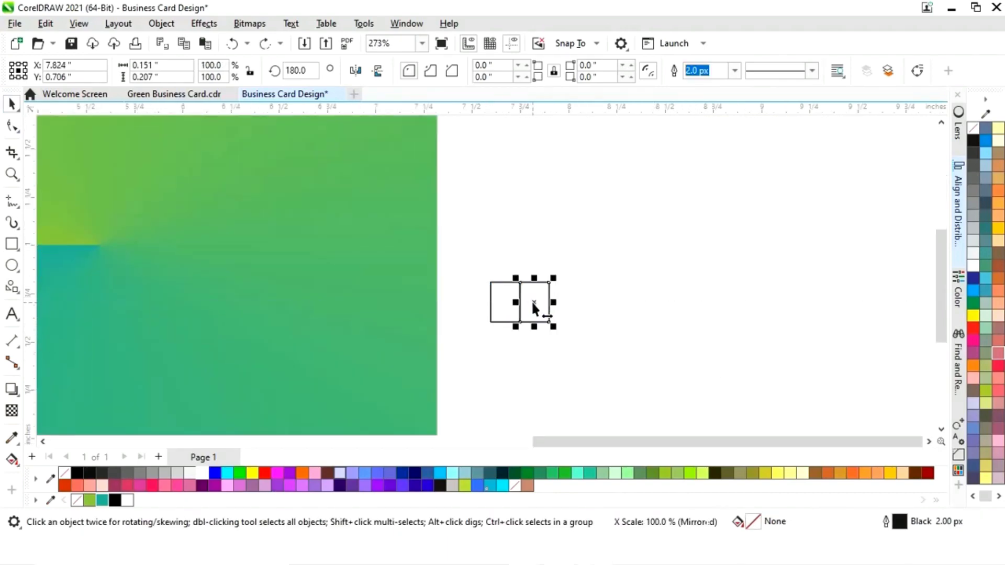
click(563, 355)
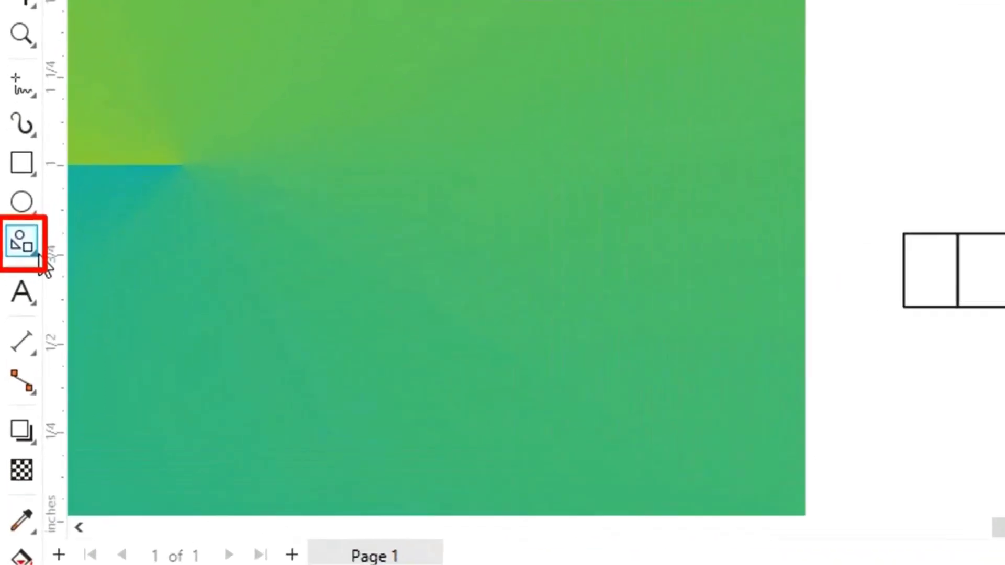
click(41, 261)
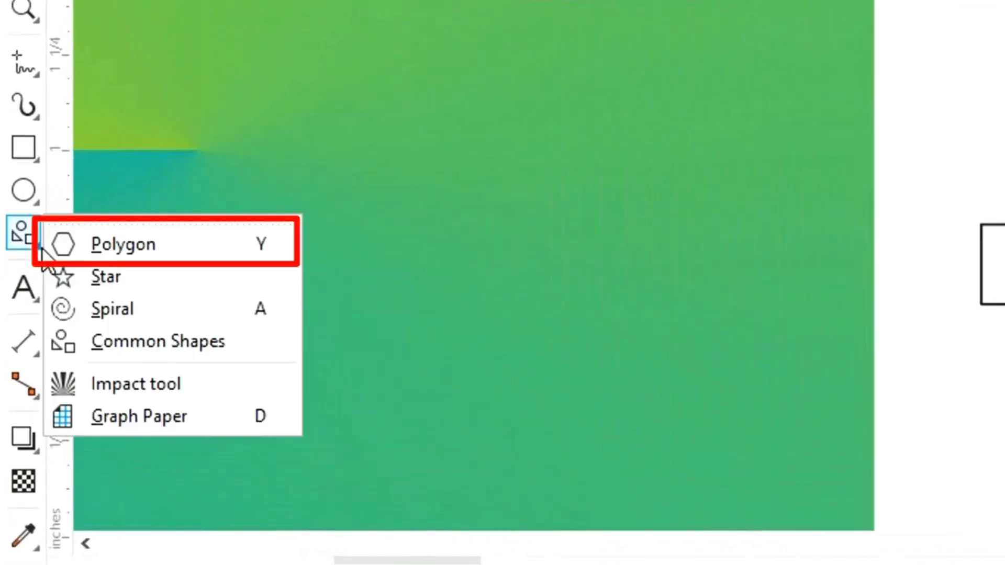
Draw a hexagon as tall as the rectangles and snap it against the right rectangle's edge
click(105, 243)
drag(636, 281, 650, 297)
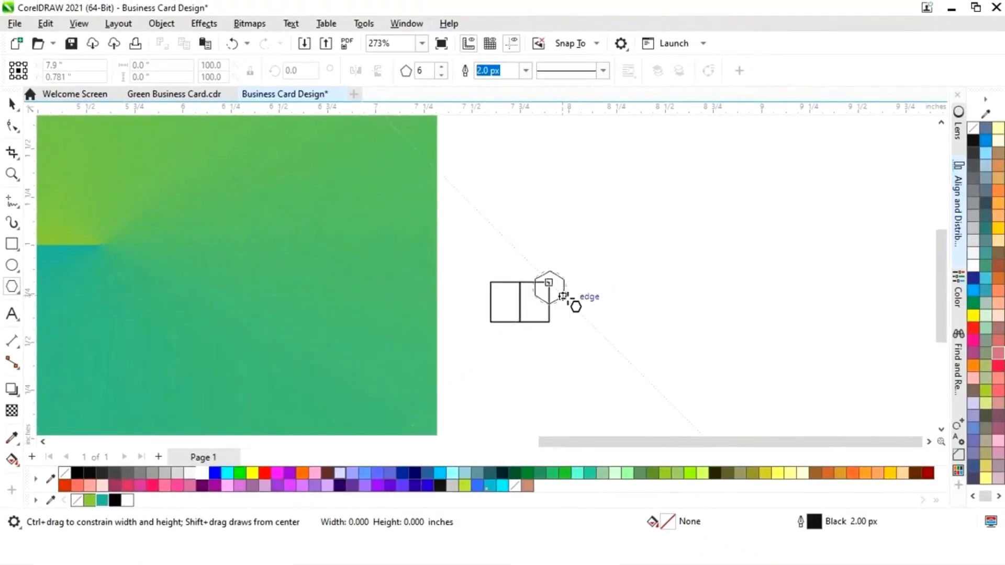
mouse_move(561, 303)
mouse_down()
mouse_move(569, 316)
mouse_move(547, 299)
mouse_up()
click(12, 104)
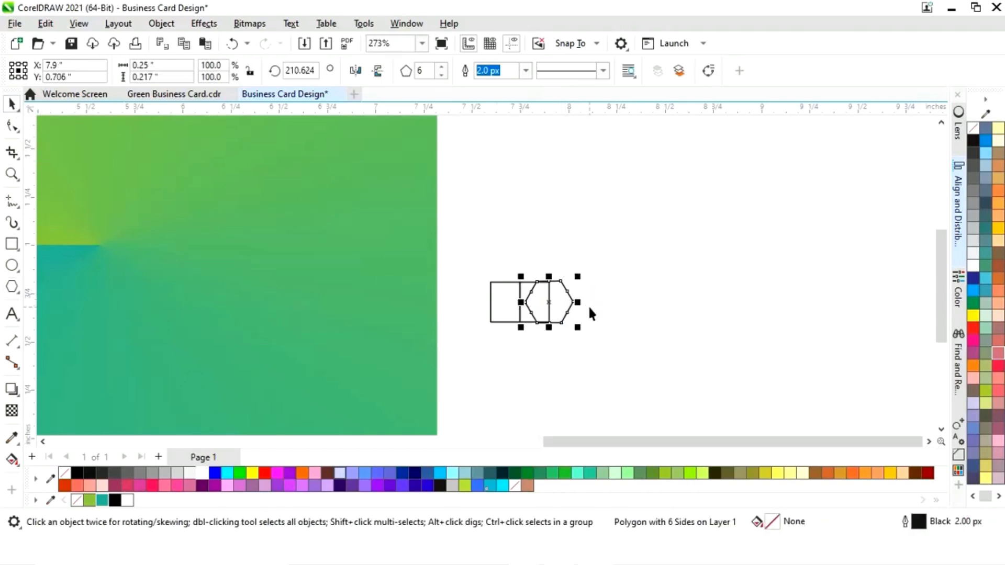
click(503, 320)
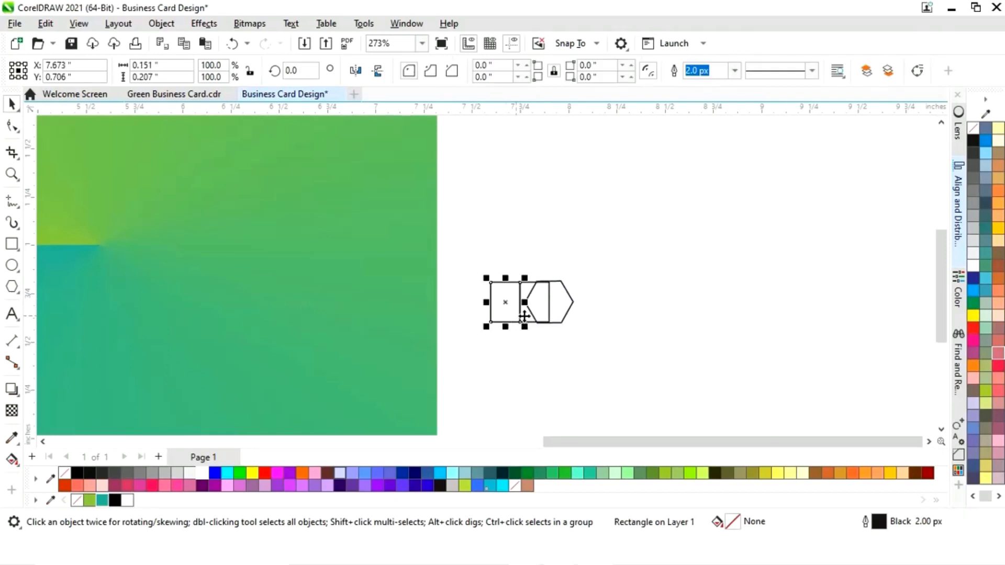
click(562, 304)
click(150, 78)
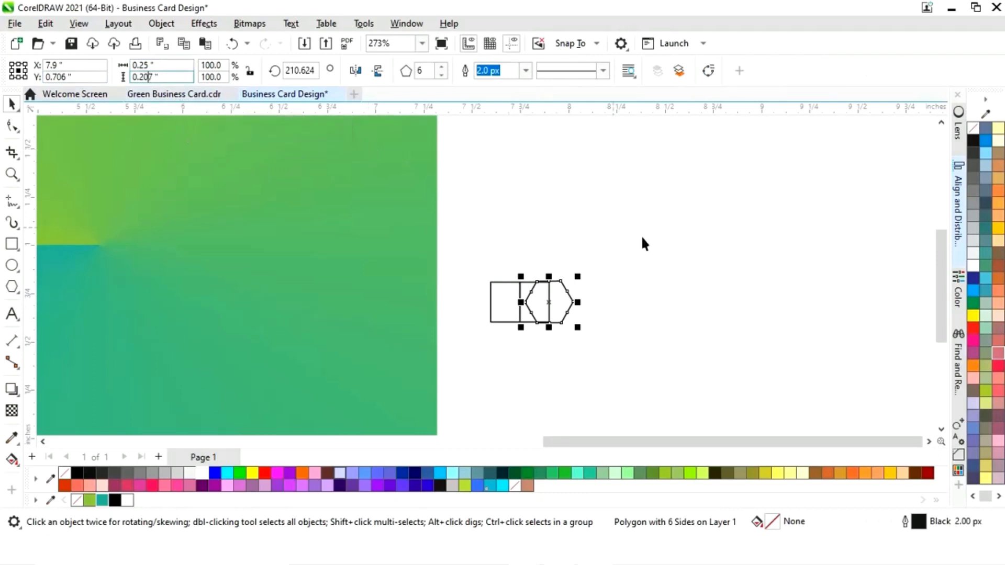
click(582, 299)
click(572, 308)
click(546, 304)
drag(566, 309, 585, 303)
Stretch the right rectangle toward the hexagon and weld them into one right-pointing arrow
click(551, 320)
click(633, 347)
click(593, 302)
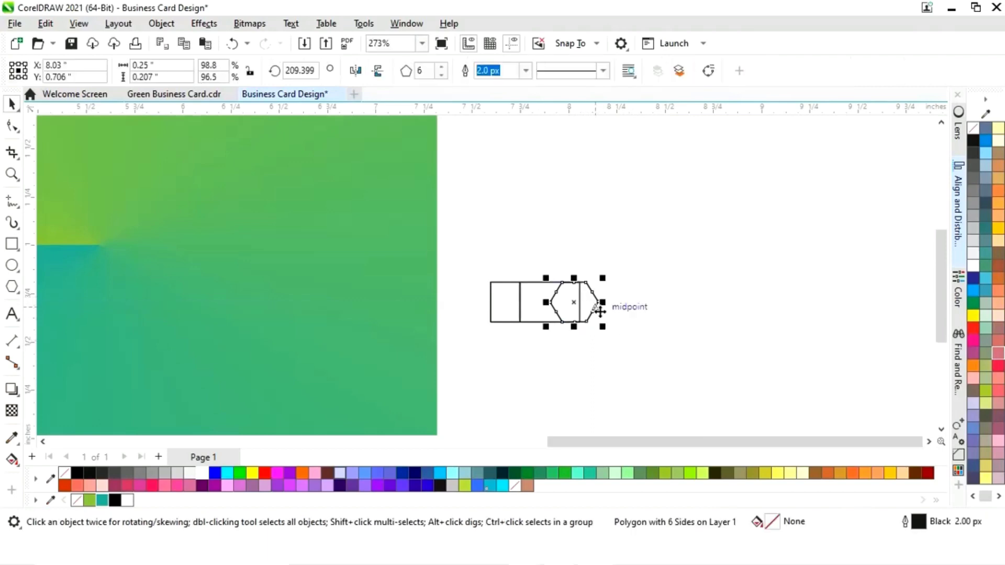
drag(618, 261, 511, 341)
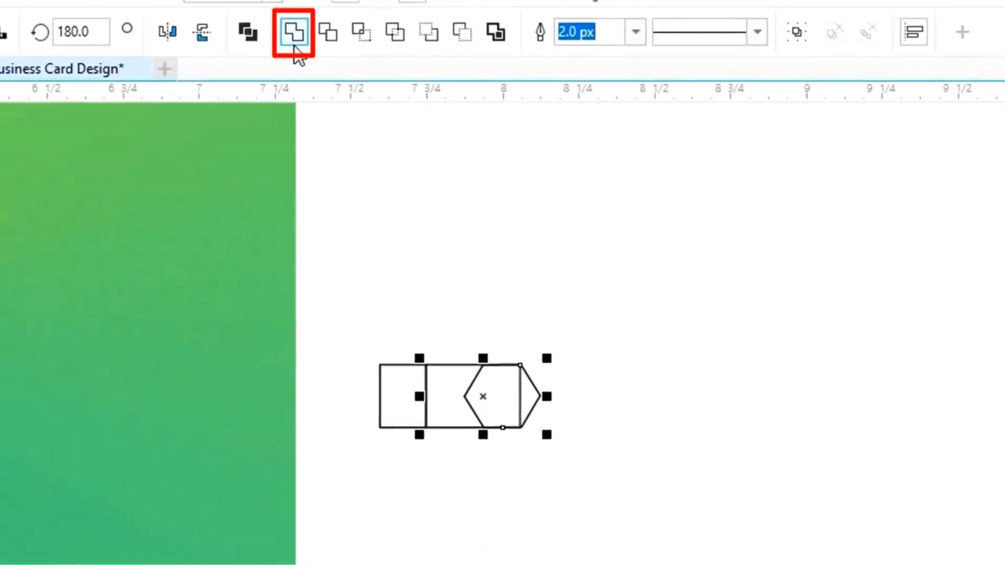
click(276, 40)
click(596, 391)
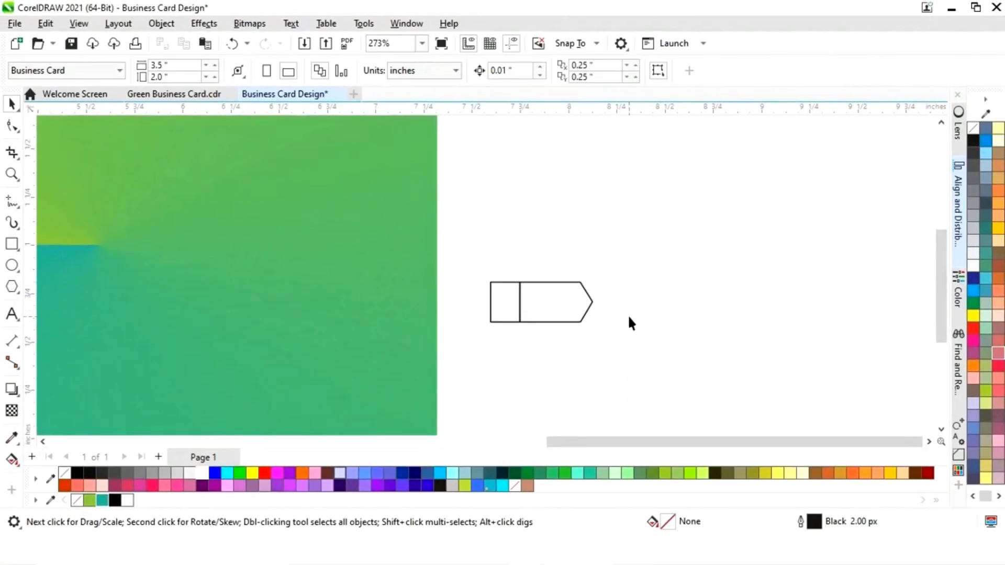
Skew the small left rectangle's left side into a slant and narrow it
click(500, 316)
click(507, 307)
mouse_move(487, 303)
mouse_down()
mouse_move(486, 315)
mouse_move(495, 306)
mouse_up()
click(517, 344)
click(496, 317)
click(574, 358)
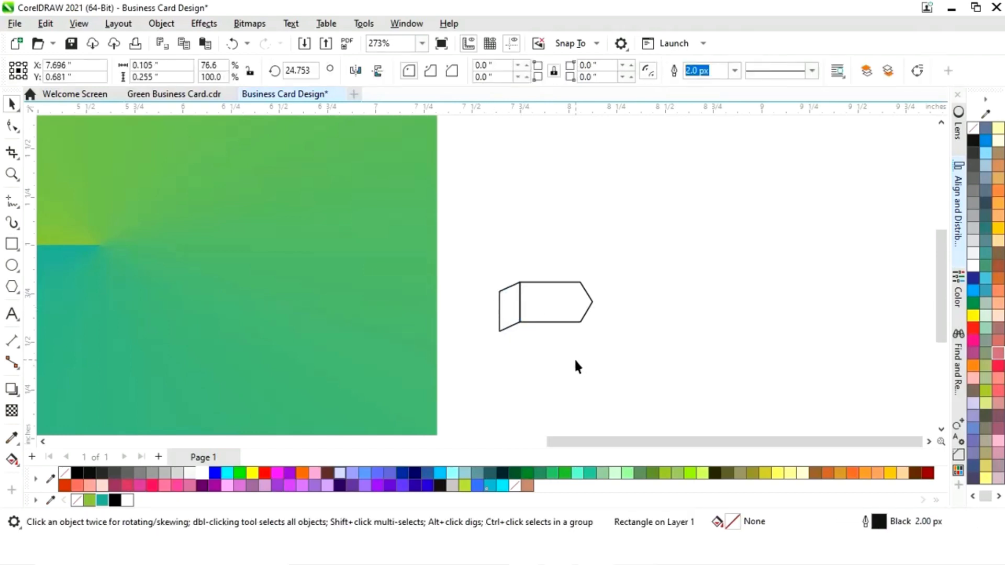
Narrow the arrow shape and weld it with the slanted piece into one tag outline
click(572, 321)
drag(598, 302, 590, 302)
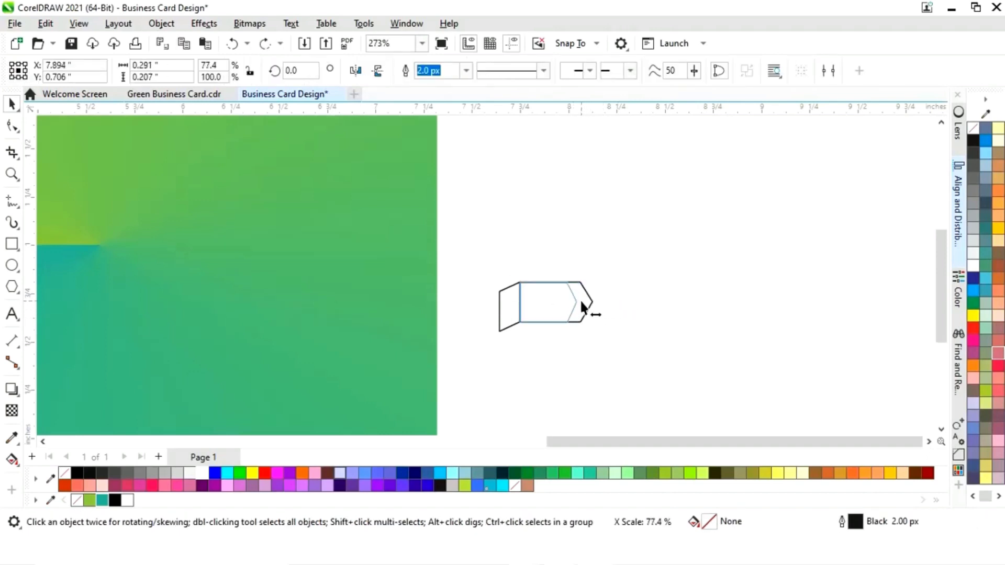
drag(583, 305, 582, 305)
drag(615, 266, 486, 340)
click(435, 71)
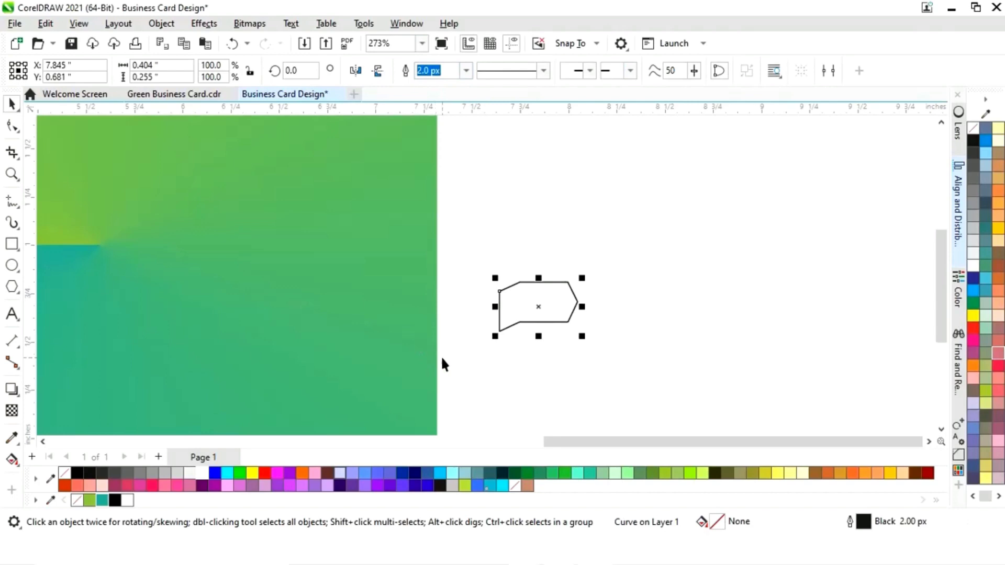
click(12, 460)
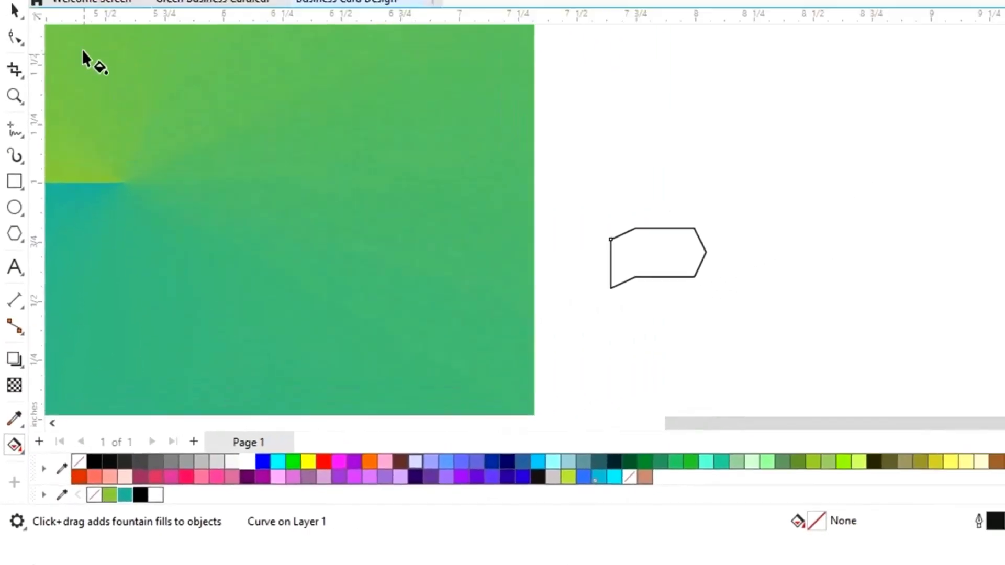
Give the tag a fountain fill with teal, green and teal colour stops
click(61, 70)
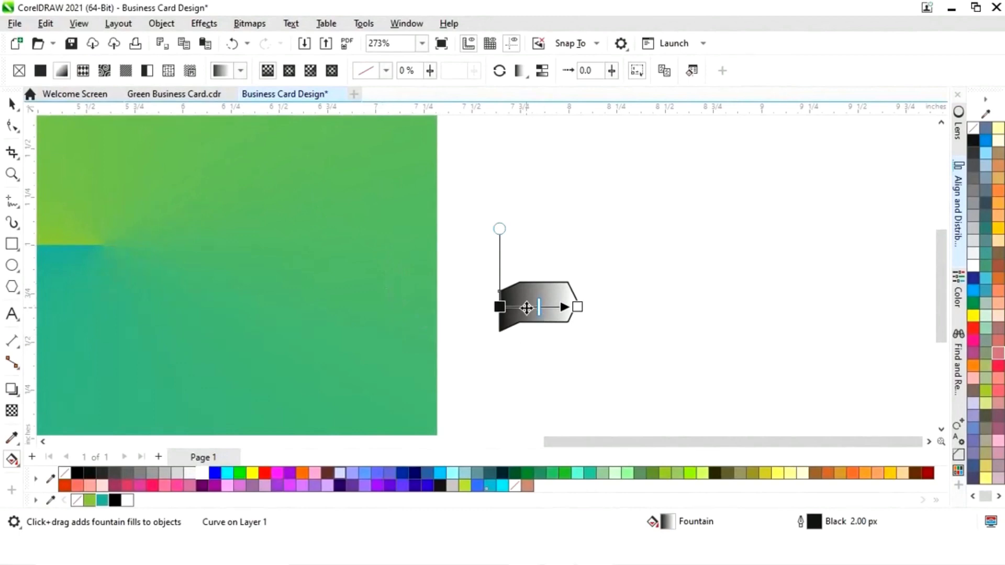
double_click(526, 306)
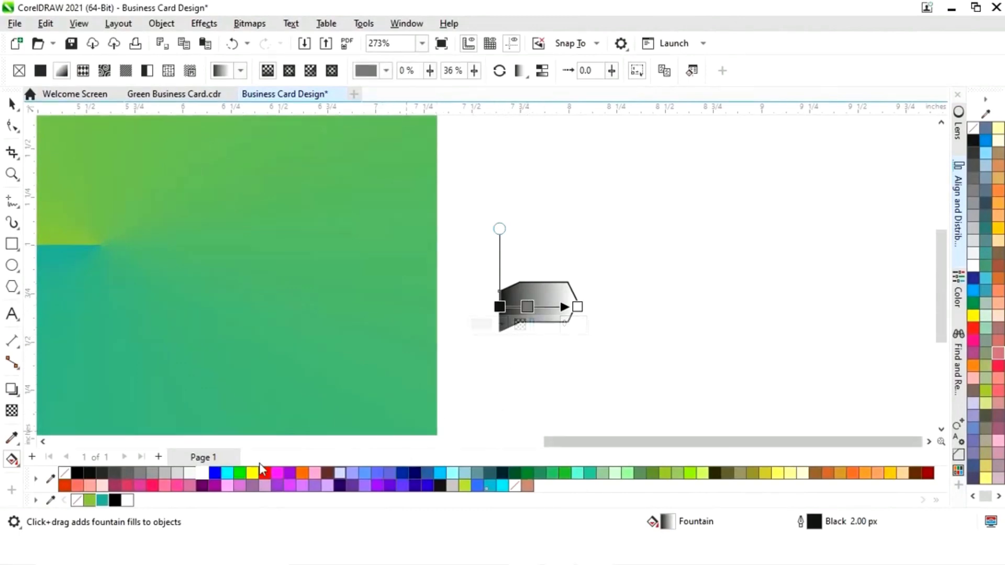
drag(102, 500, 500, 307)
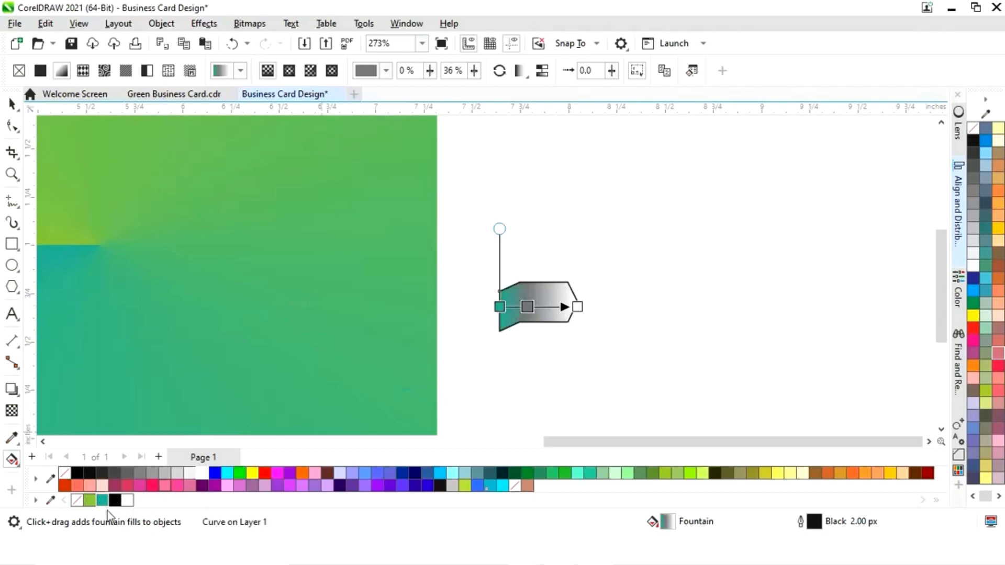
drag(89, 501, 528, 306)
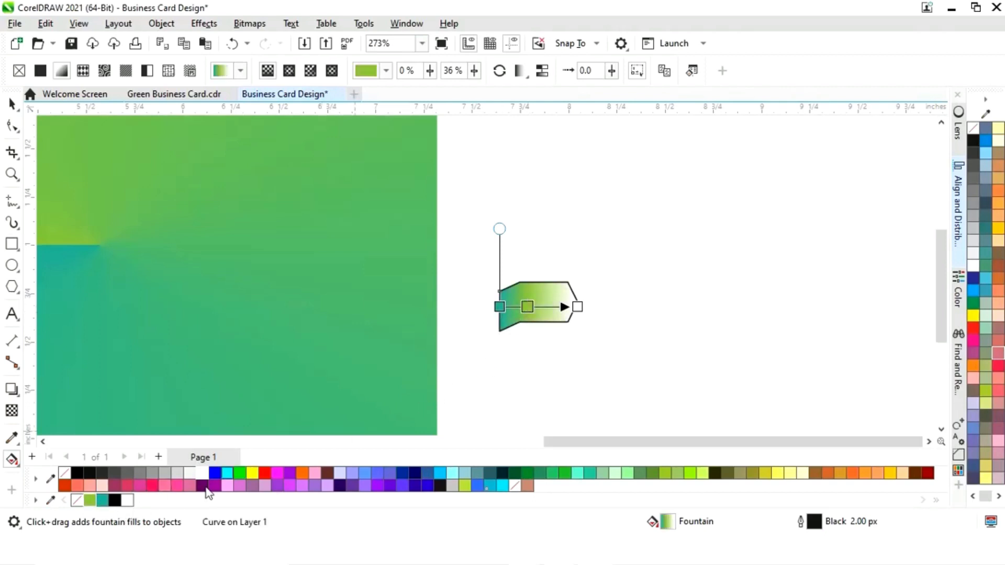
drag(262, 463, 520, 308)
click(10, 103)
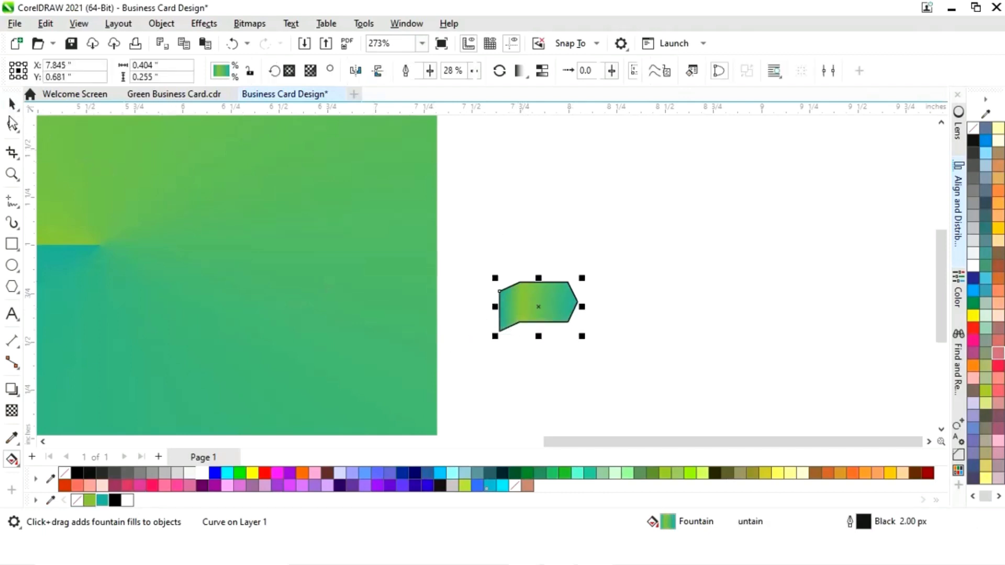
click(596, 389)
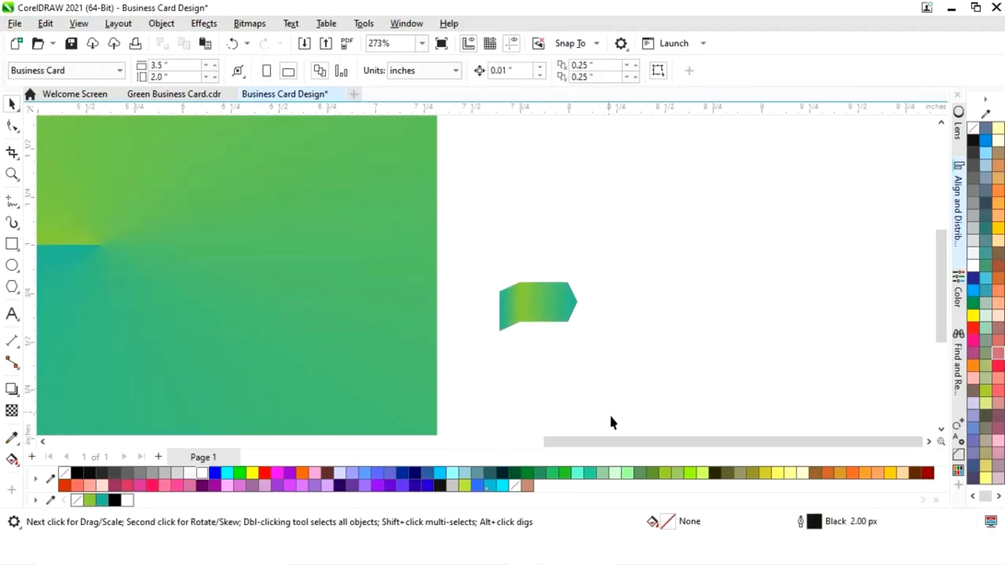
Draw a long 1.398 × 0.202 inch rectangle extending right from the tag's left end
key(F4)
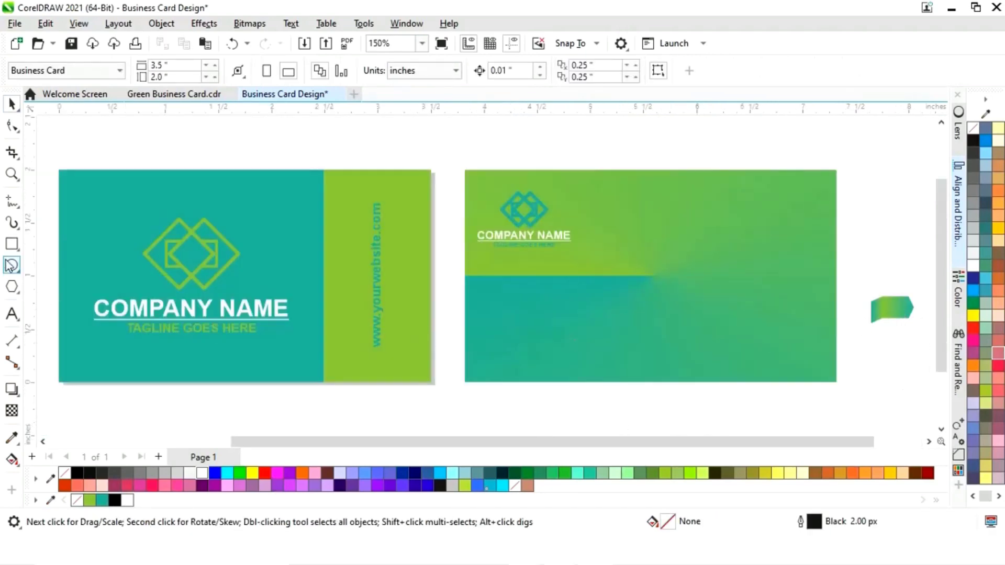
click(12, 243)
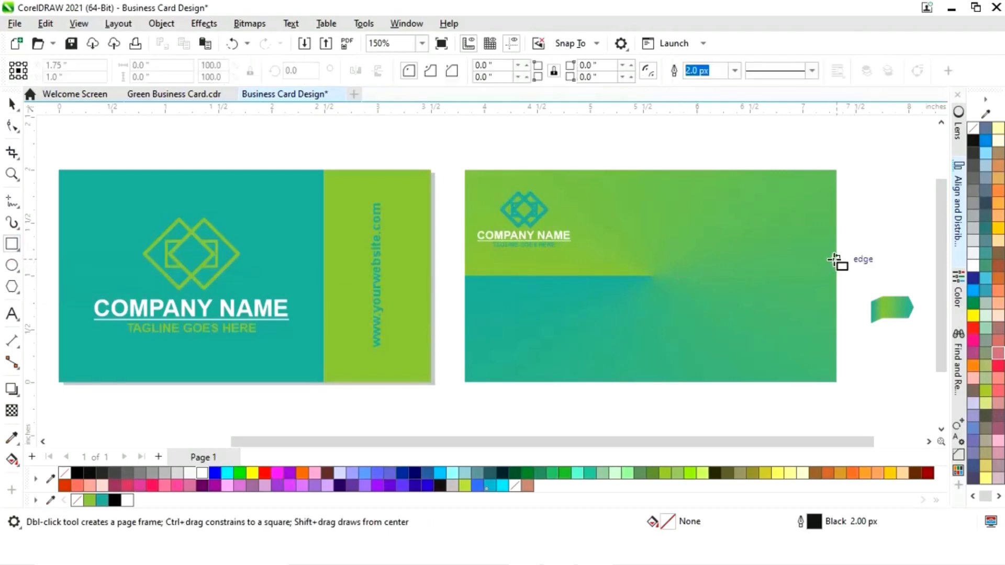
drag(826, 442, 909, 442)
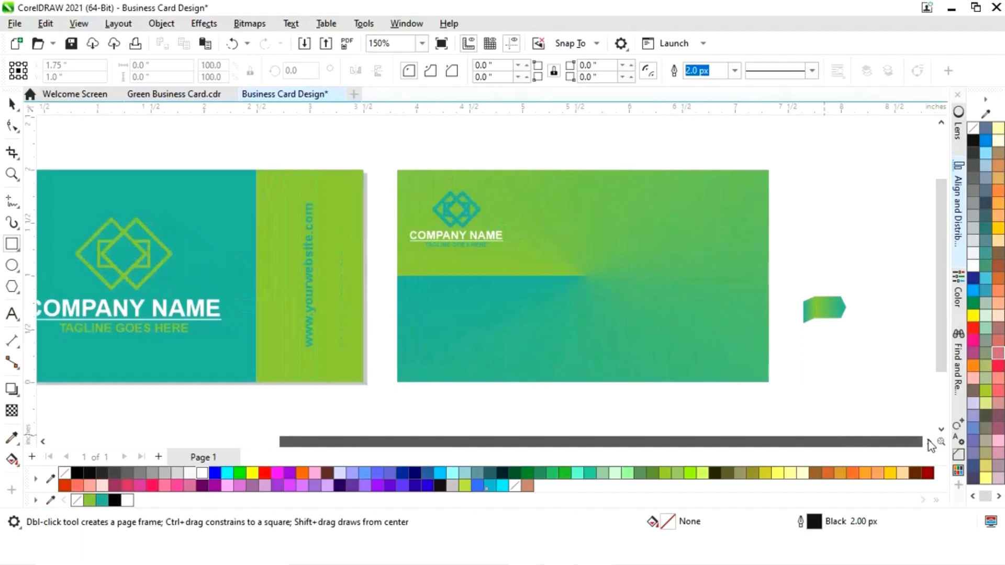
key(z)
drag(768, 264, 846, 348)
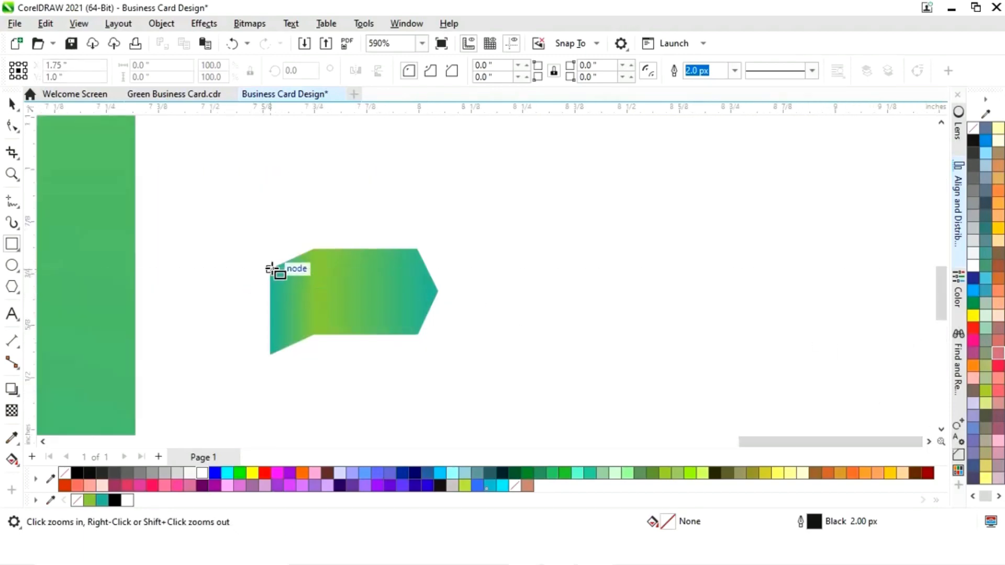
drag(274, 269, 853, 354)
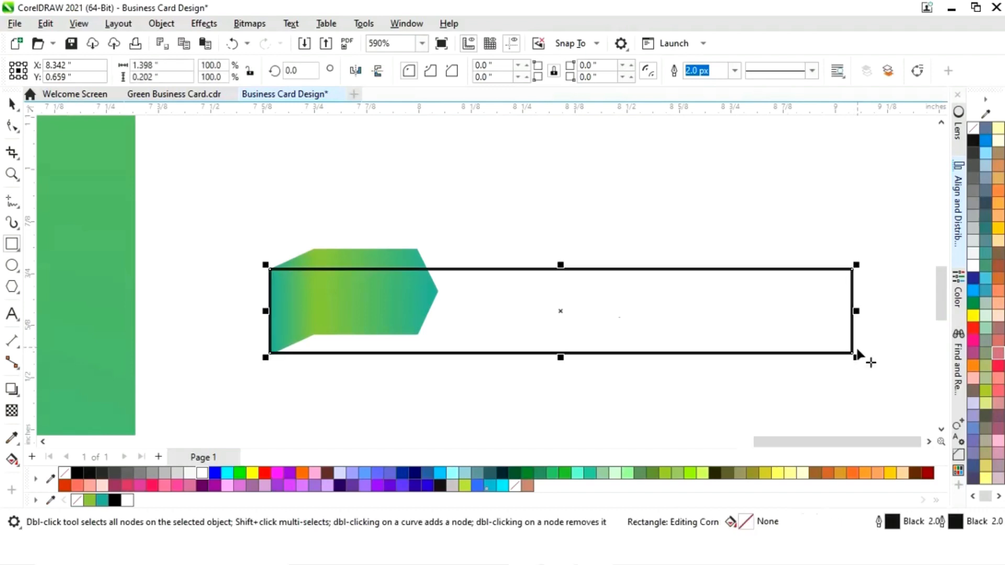
click(12, 103)
key(F4)
Move the tag and bar onto the back card and make the bar white with no outline
drag(758, 369, 881, 269)
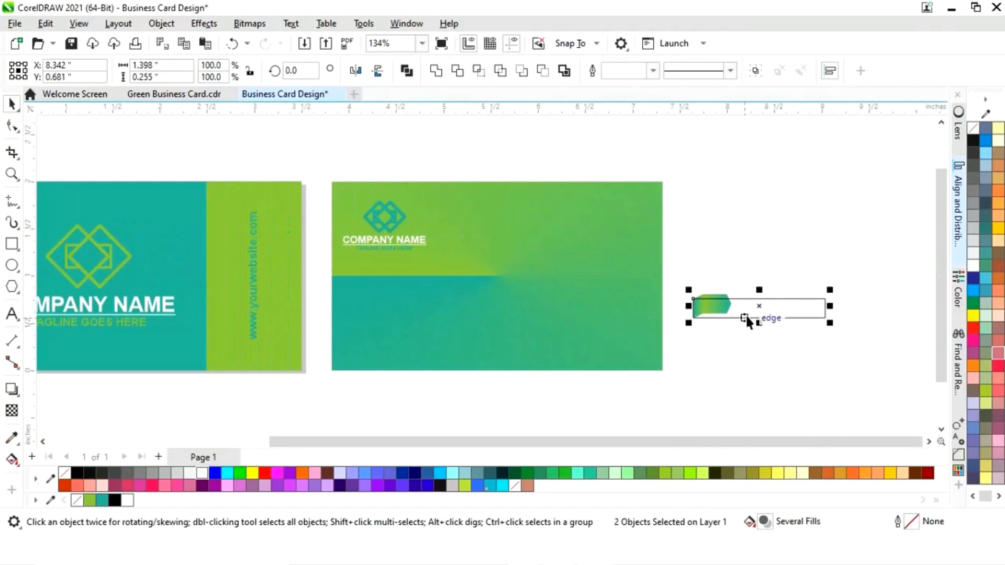
drag(752, 309, 576, 283)
click(721, 273)
click(633, 288)
click(201, 474)
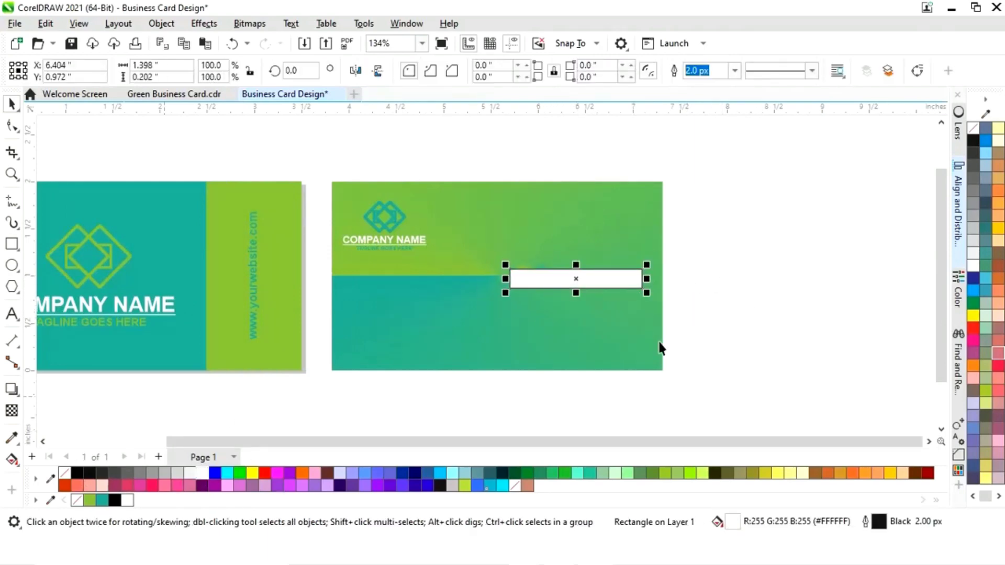
right_click(77, 501)
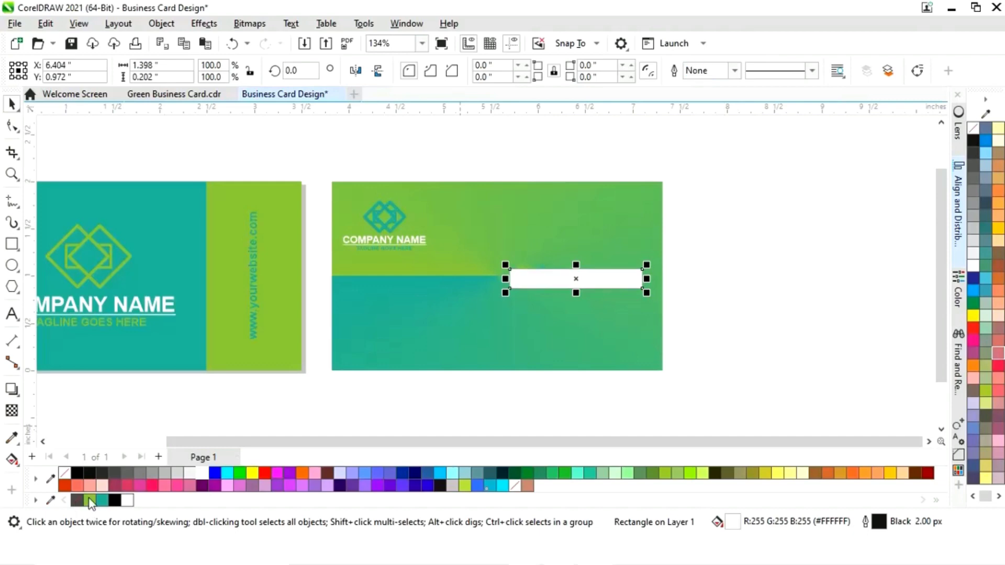
click(720, 287)
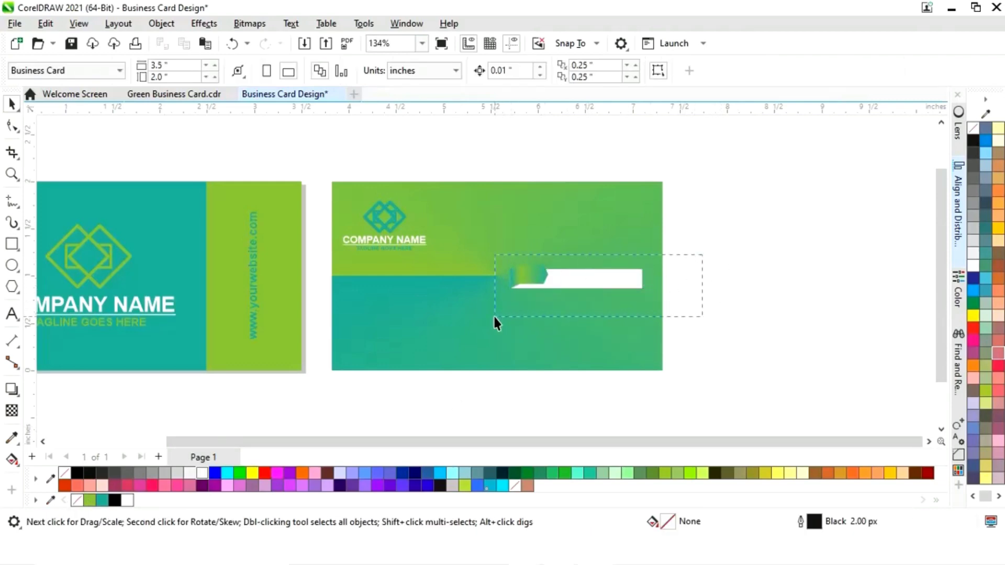
Reposition the tag and white bar, group them, and select the group with the card background
drag(495, 317, 495, 317)
drag(576, 277, 595, 265)
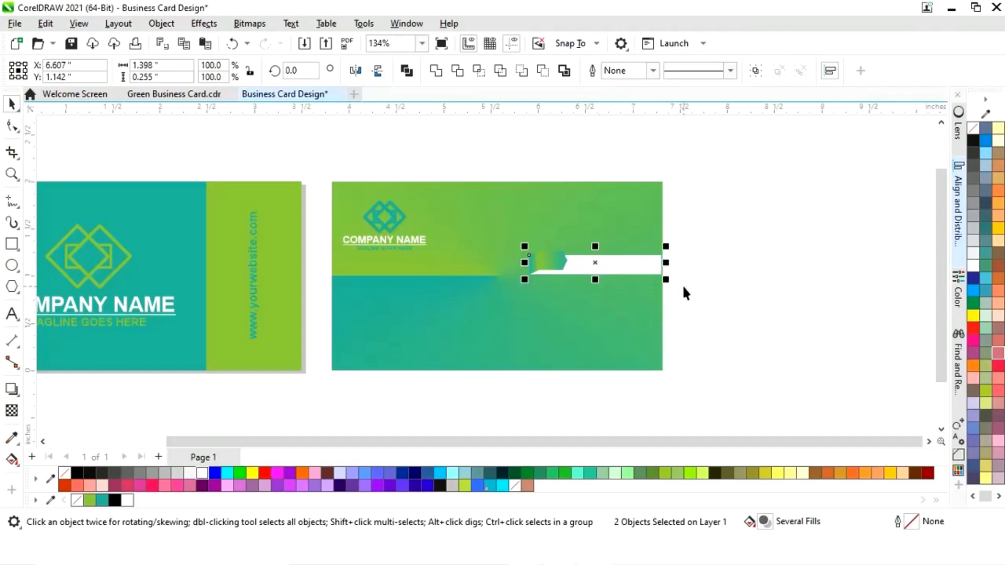
right_click(593, 265)
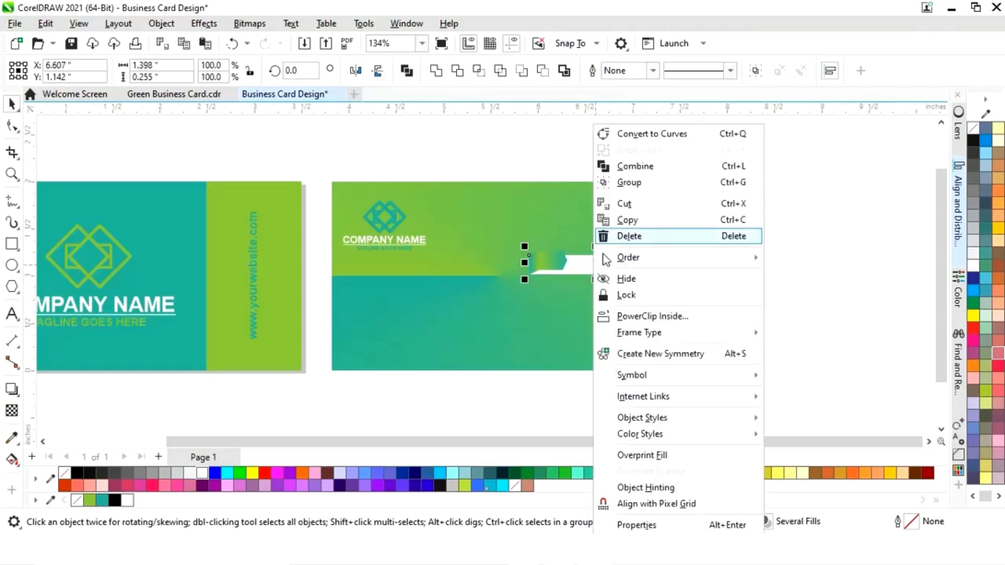
click(634, 184)
click(704, 281)
click(630, 268)
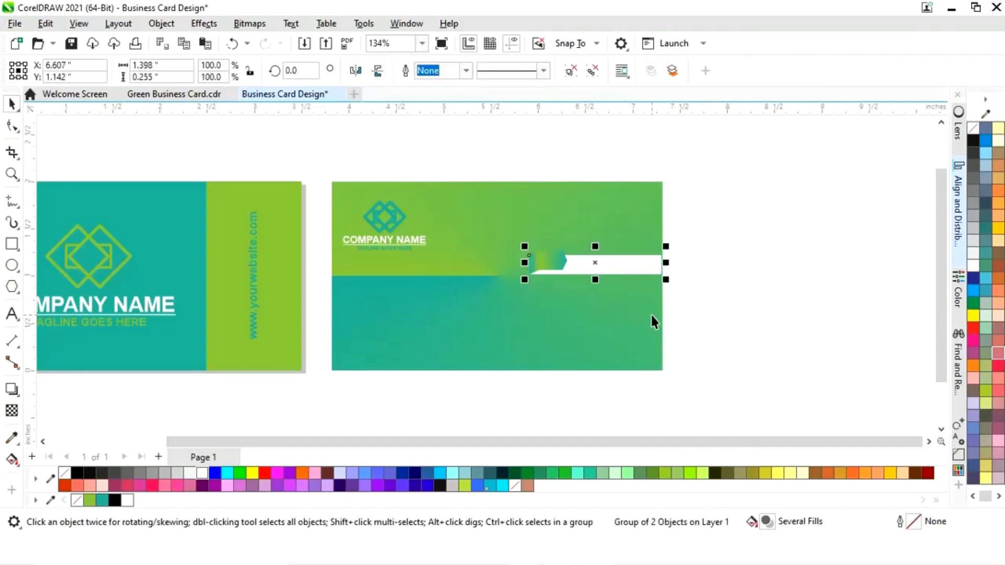
shift+click(653, 316)
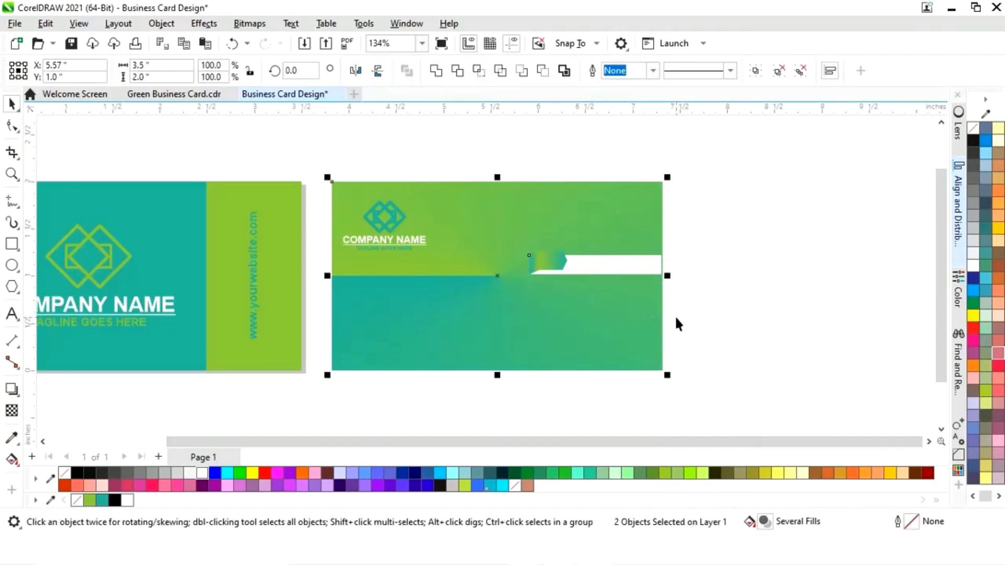
Align the bar group to the card's right edge and duplicate it three times below
key(ctrl+l)
click(718, 276)
mouse_move(593, 272)
mouse_down()
mouse_move(608, 271)
mouse_move(595, 265)
mouse_move(594, 291)
mouse_up()
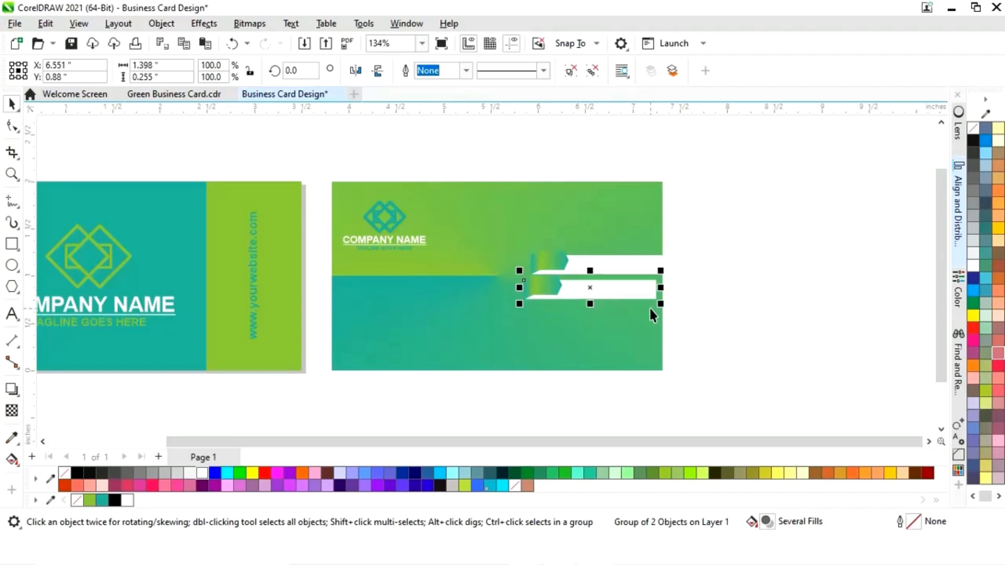
key(ctrl+d)
key(ctrl+d)
Right-align the stacked bar groups with the card background so all reach its edge
click(722, 304)
click(652, 296)
shift+click(644, 314)
shift+click(639, 339)
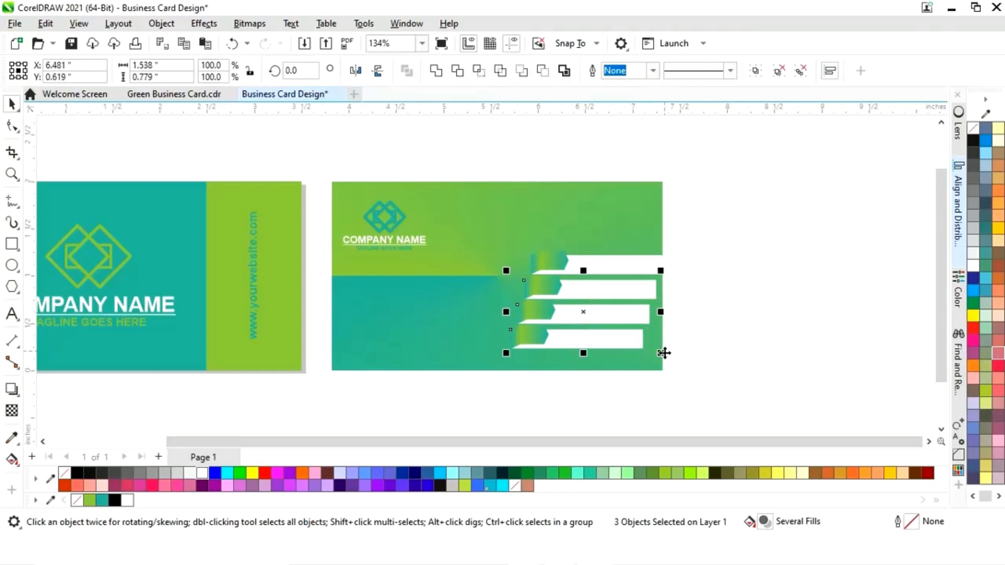
shift+click(659, 356)
key(r)
click(723, 299)
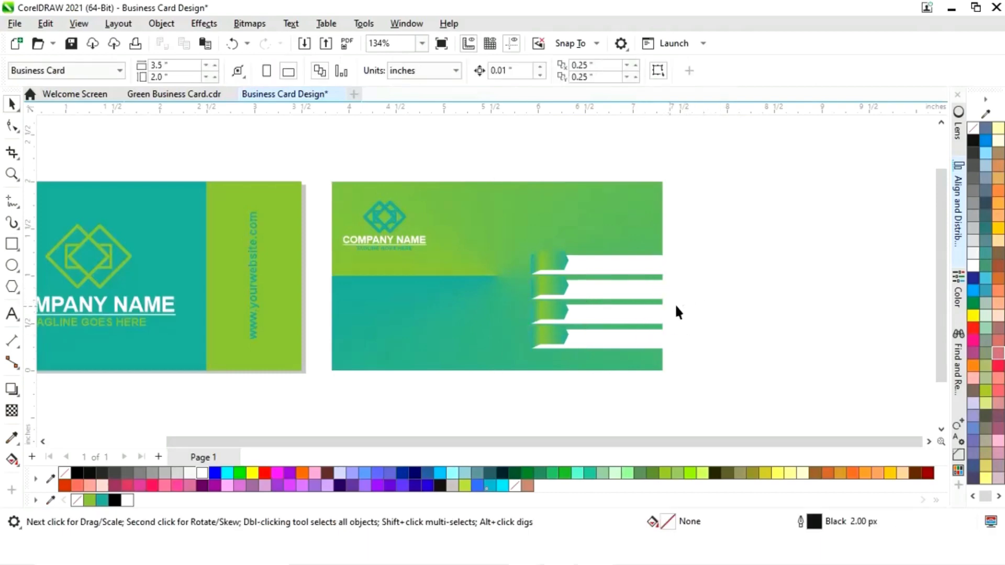
click(609, 290)
right_click(605, 291)
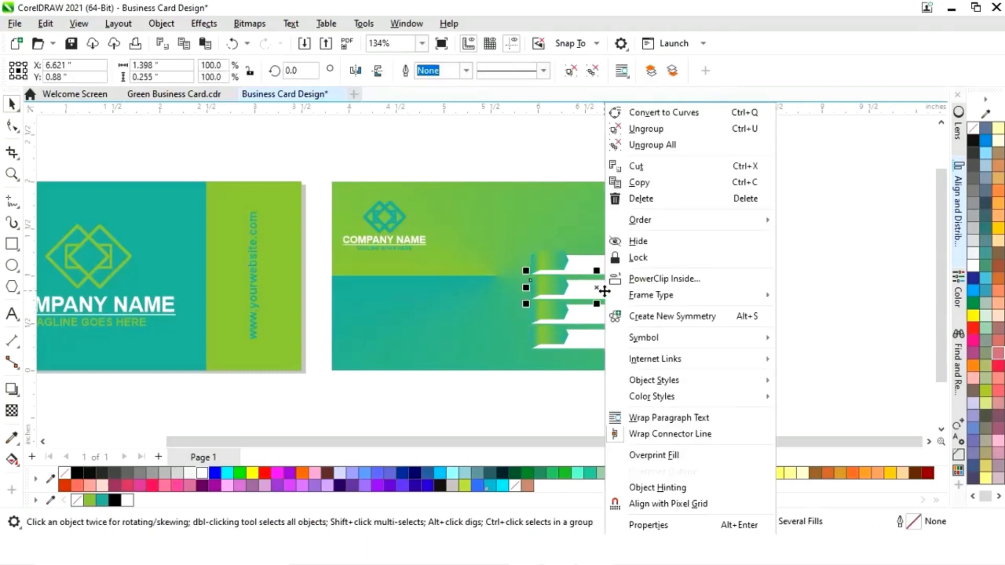
Ungroup the second bar, lengthen it leftward, and regroup it with its gradient tab
click(652, 129)
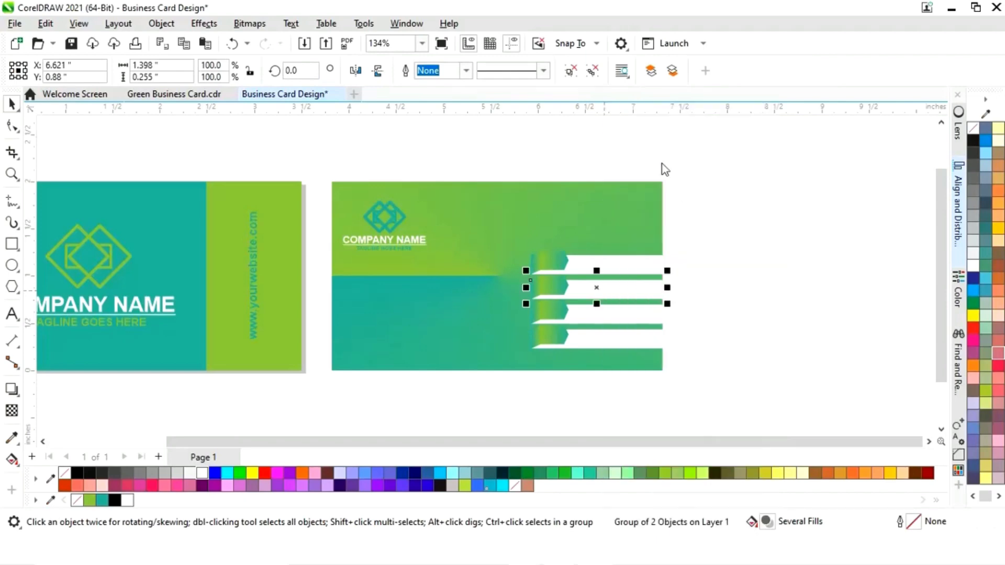
click(713, 250)
click(554, 292)
shift+click(583, 293)
click(730, 296)
click(529, 301)
drag(529, 302, 469, 293)
drag(469, 293, 476, 291)
click(721, 274)
click(554, 287)
shift+click(631, 287)
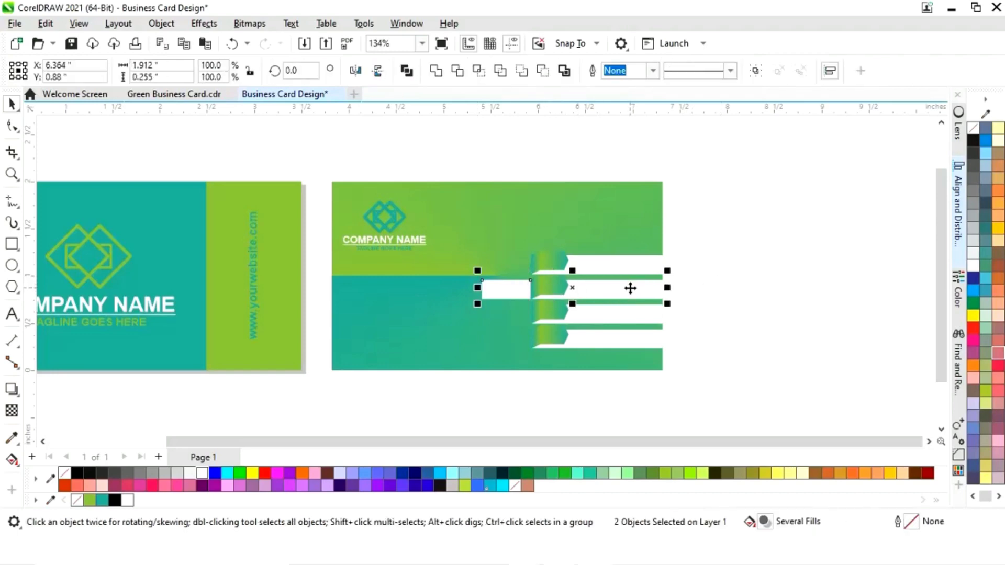
key(ctrl+g)
Ungroup the third bar, stretch it further left, and regroup it with its tab
click(727, 301)
click(621, 309)
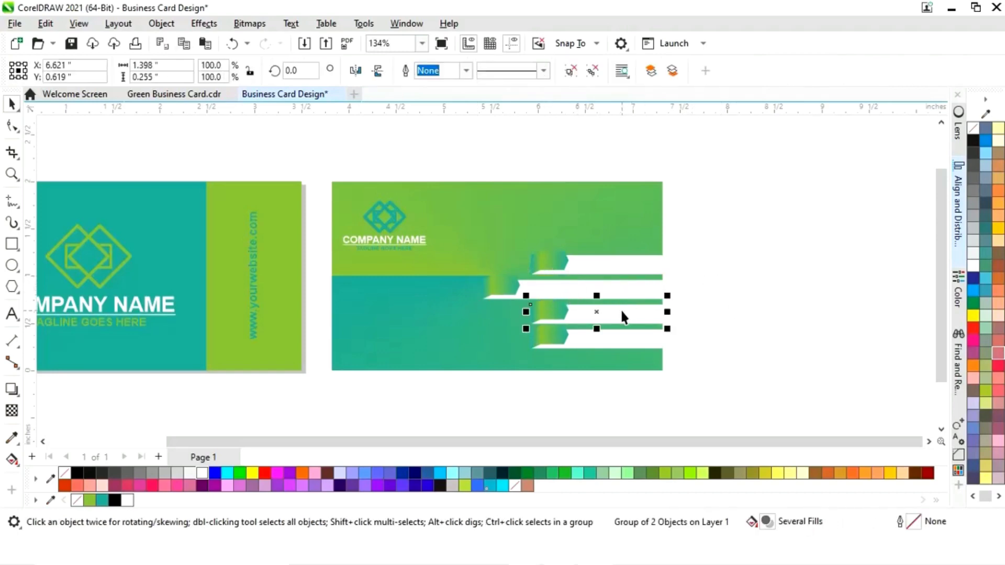
right_click(622, 311)
click(681, 145)
click(755, 199)
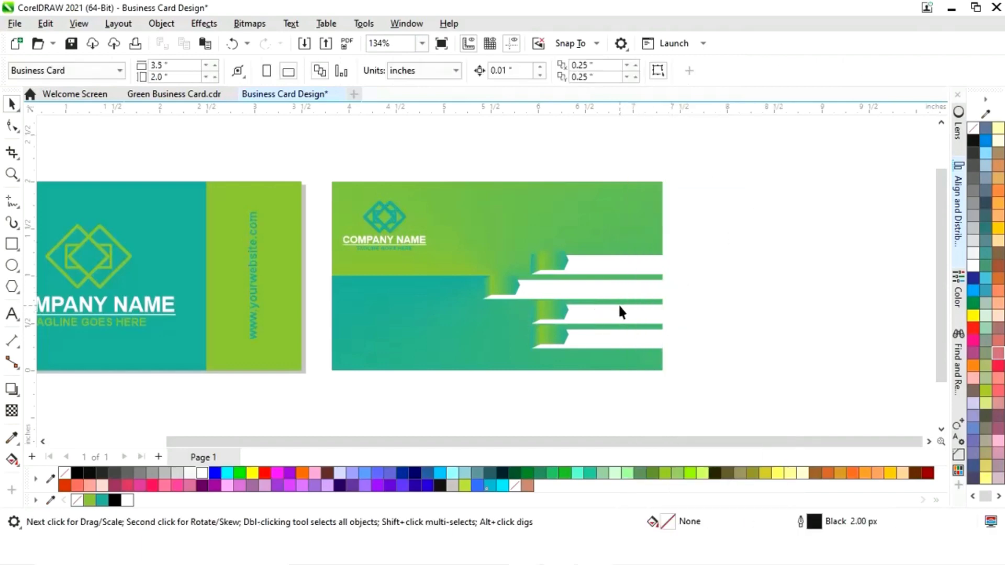
click(556, 325)
drag(525, 314, 507, 316)
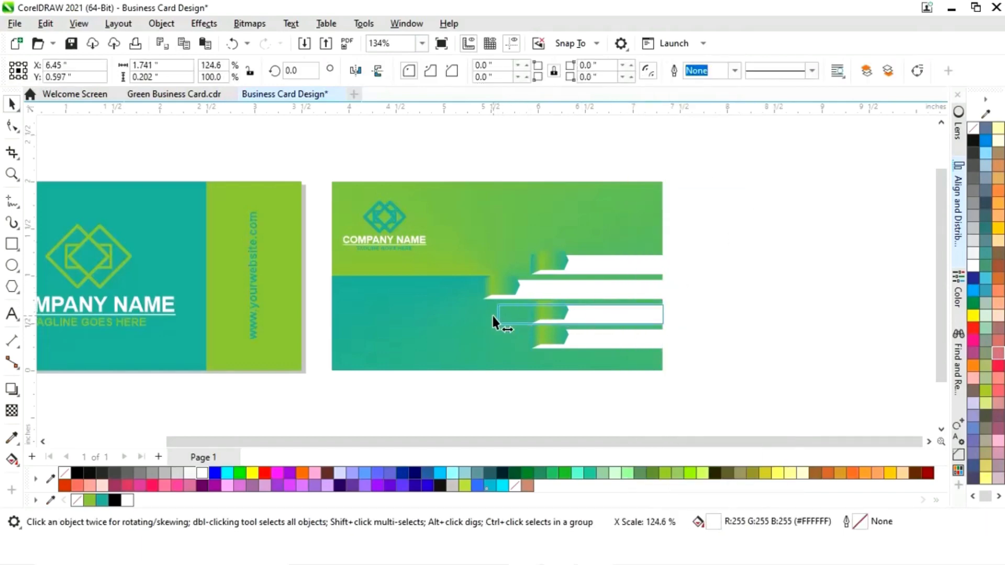
drag(503, 317, 502, 317)
click(686, 312)
click(572, 321)
shift+click(618, 314)
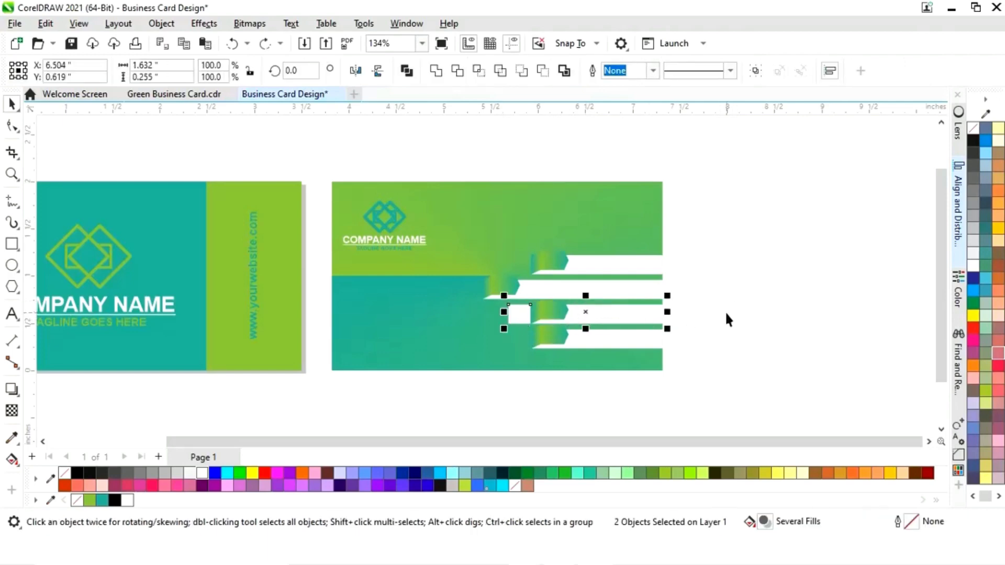
key(ctrl+g)
Ungroup the bottom bar, stretch it far left, and align its tab to the bar's new left end
click(686, 317)
click(597, 348)
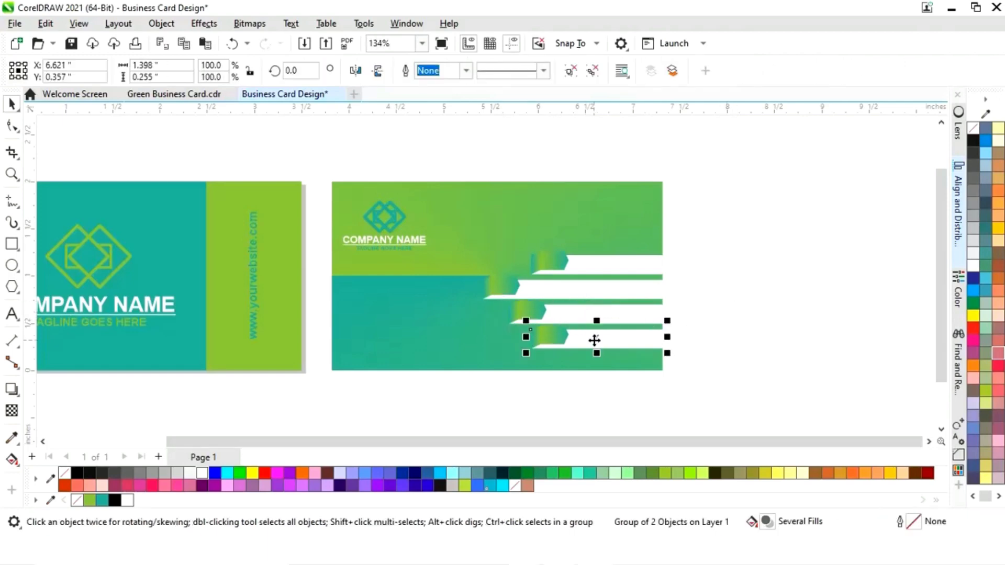
right_click(580, 347)
click(608, 128)
click(722, 209)
click(588, 339)
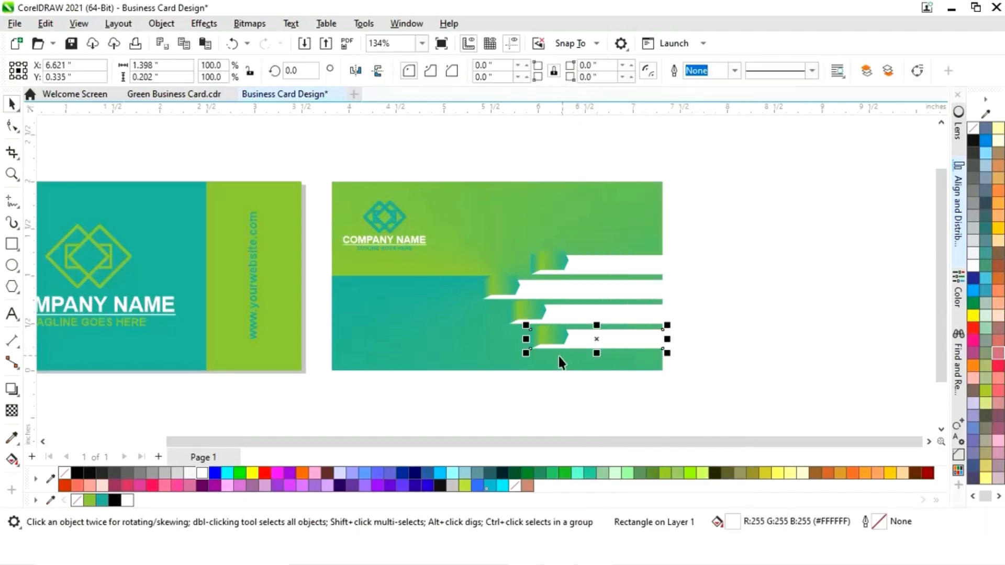
drag(526, 341, 499, 343)
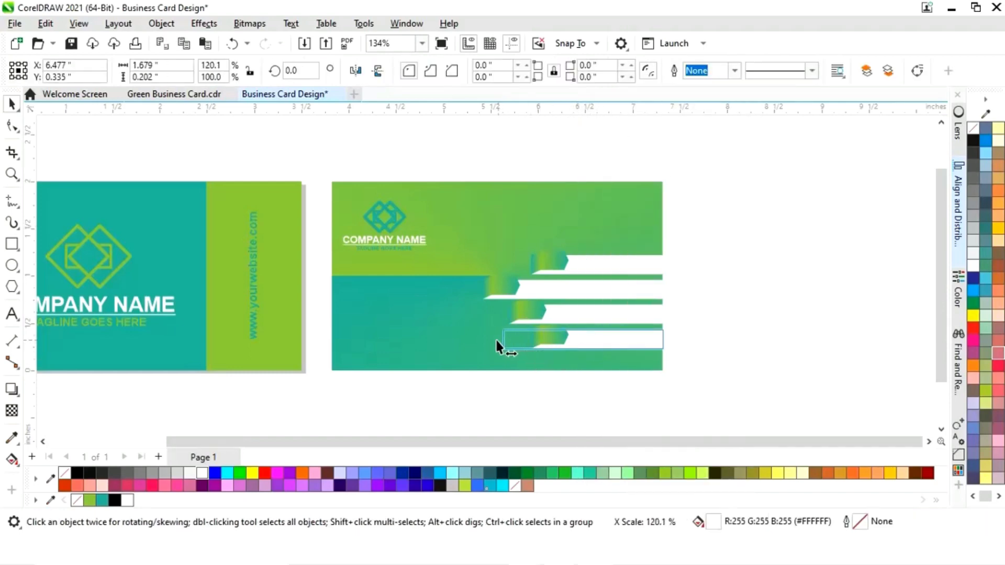
drag(430, 340, 430, 343)
click(564, 343)
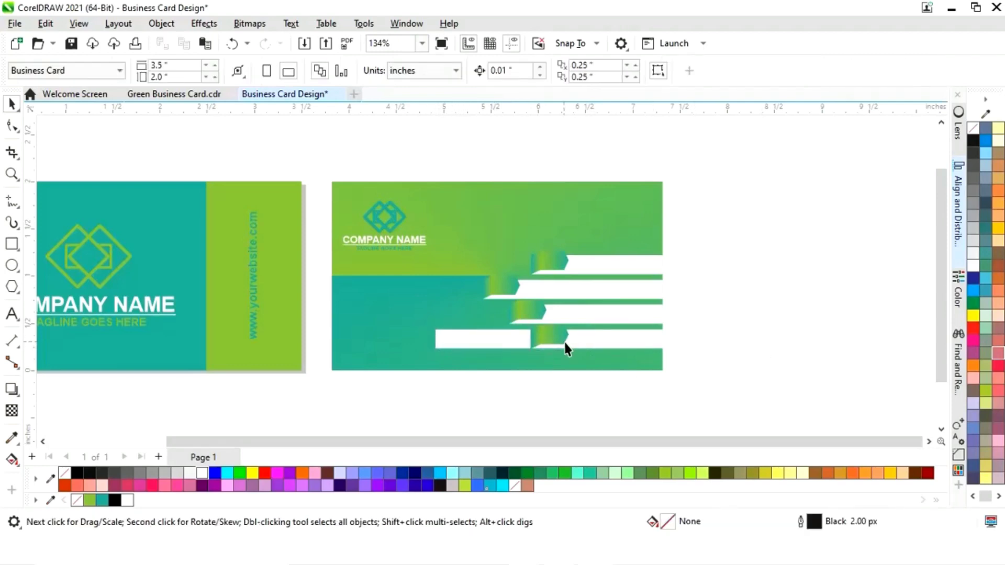
shift+click(480, 345)
key(l)
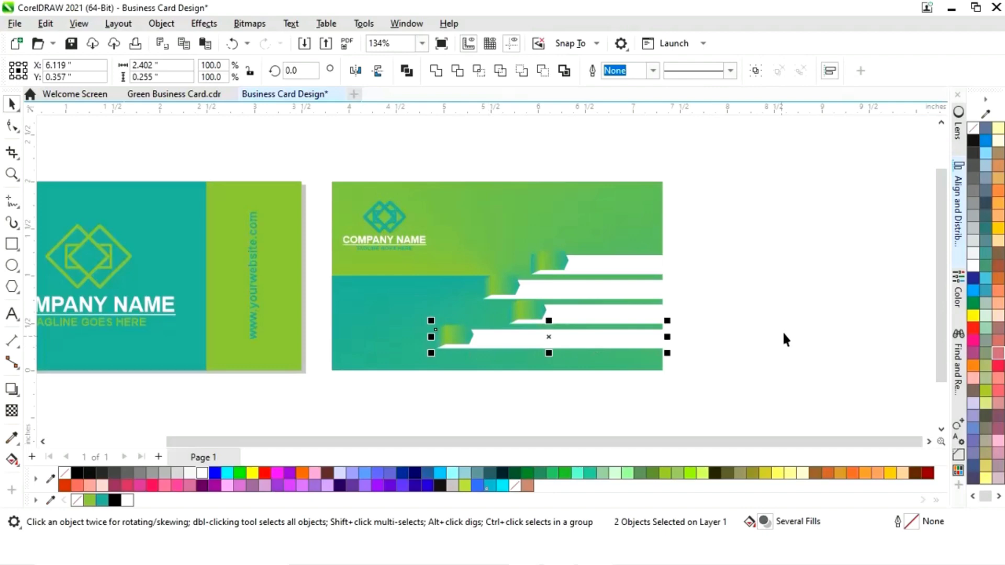
click(753, 344)
Stretch the whole stack of bars and tabs down to the card's bottom
drag(440, 362, 417, 361)
drag(548, 354, 546, 364)
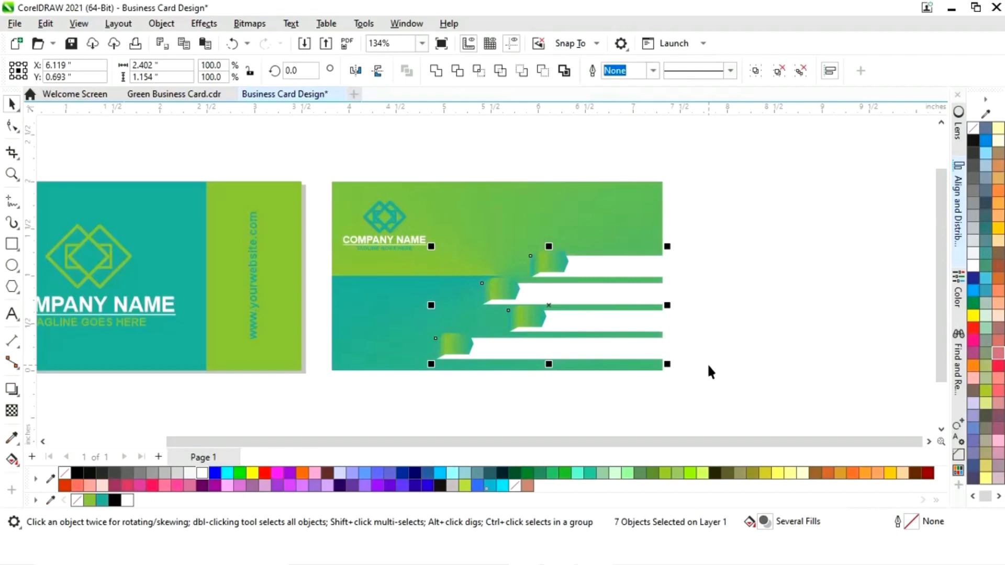
click(708, 339)
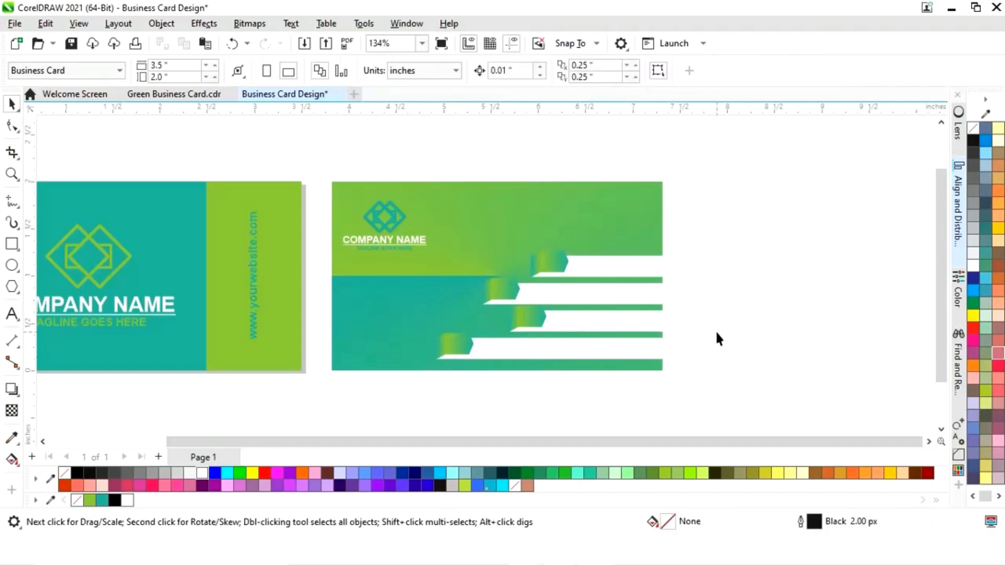
Ungroup the top white bar from its tab and select the bar on its own
right_click(611, 265)
click(662, 130)
click(782, 208)
click(630, 274)
click(758, 303)
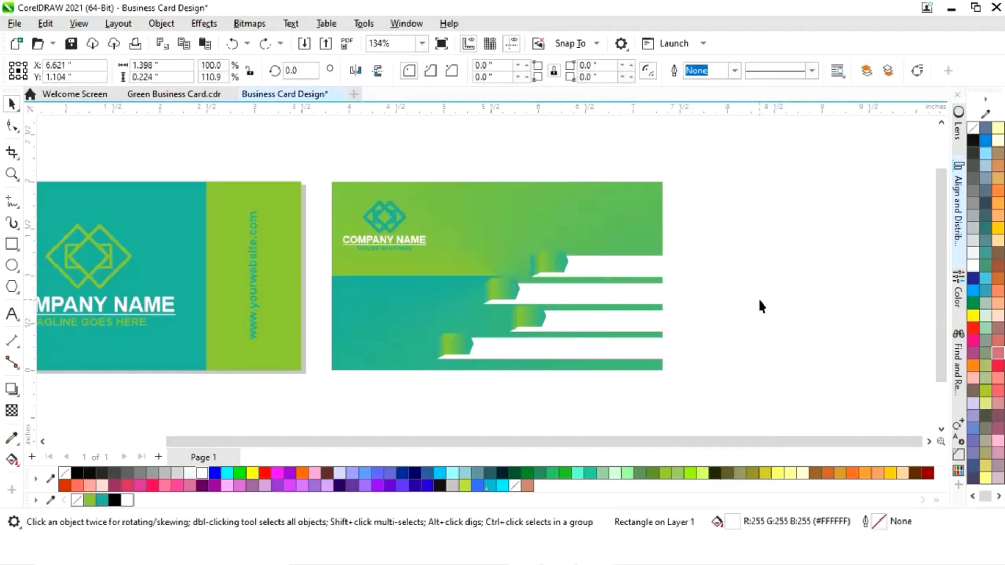
click(624, 274)
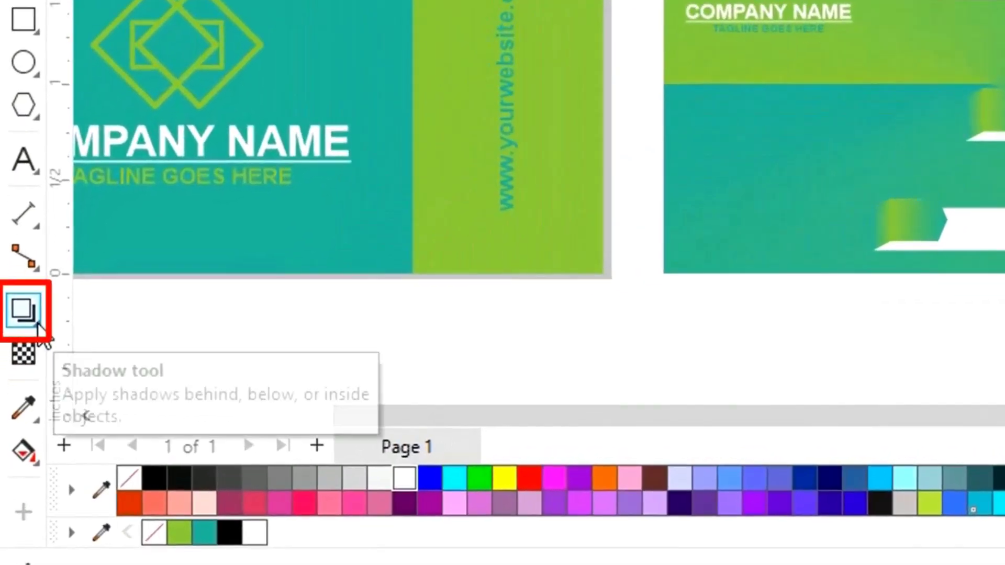
Cast a downward drop shadow from the top bar, feathered Inside
click(14, 390)
click(122, 323)
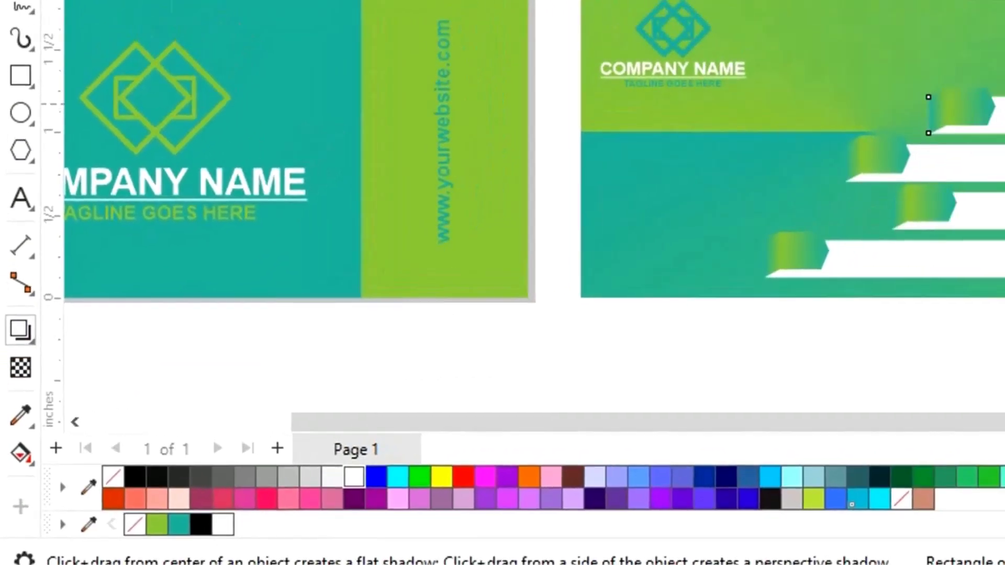
mouse_move(597, 257)
mouse_down()
mouse_move(600, 285)
mouse_move(597, 277)
mouse_up()
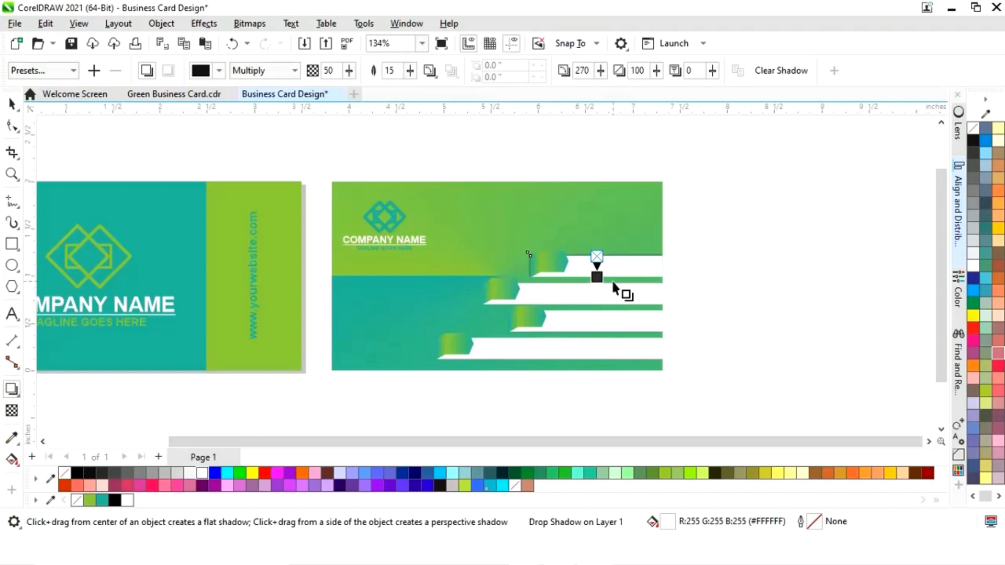
drag(759, 330, 759, 331)
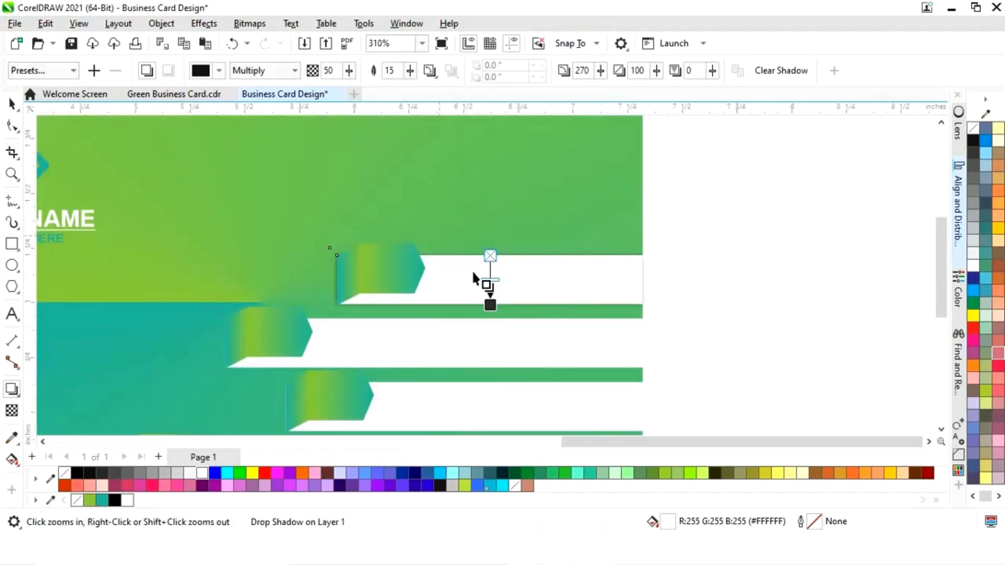
click(429, 70)
click(455, 106)
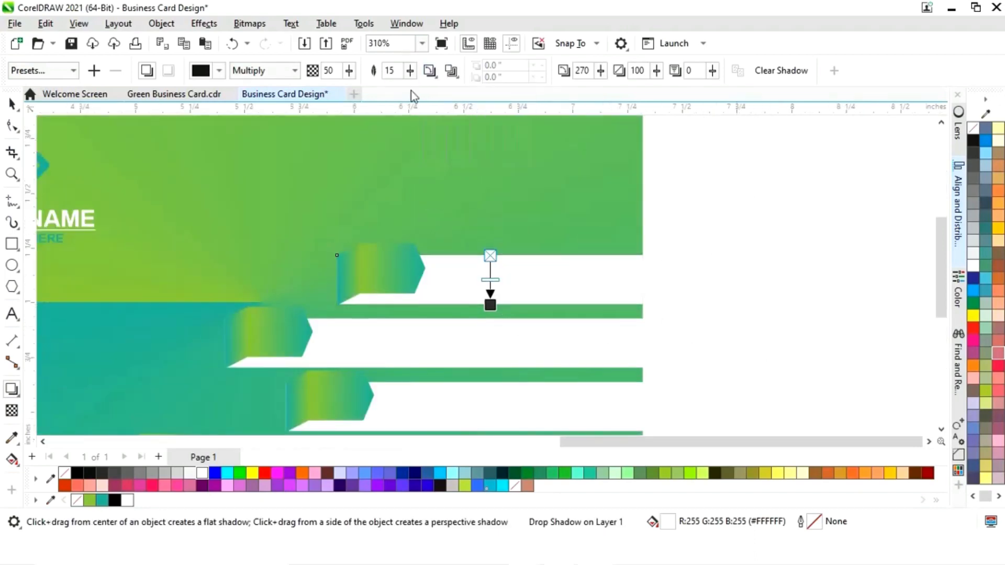
text(30)
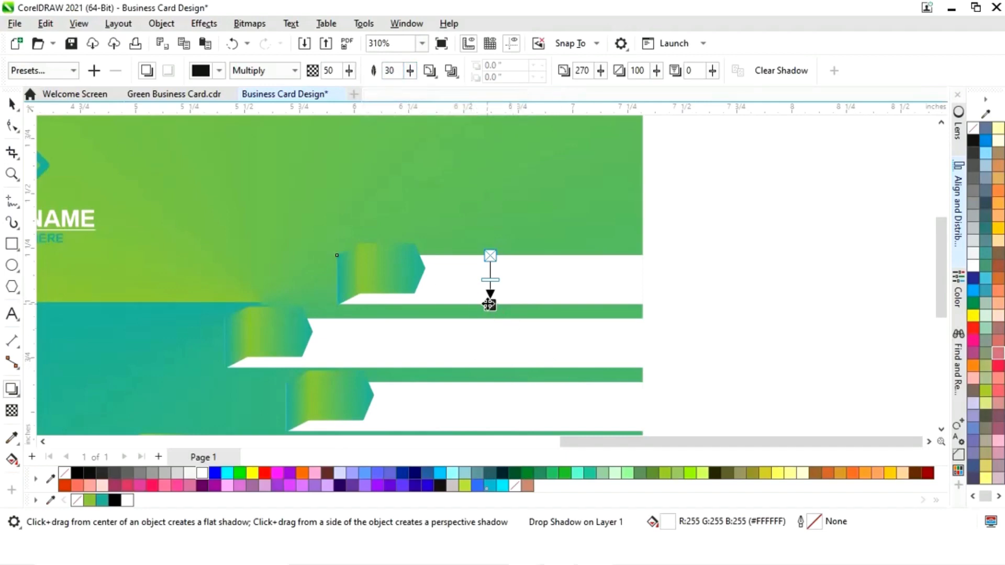
drag(489, 304, 489, 313)
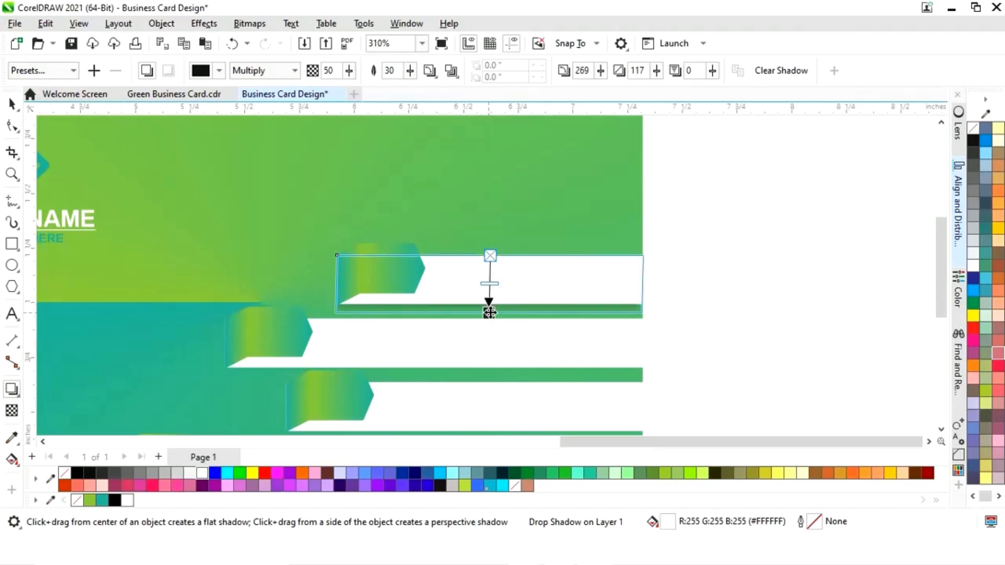
Add downward Inside-feathered drop shadows to the second and lower white bars
click(476, 340)
drag(433, 319, 433, 372)
click(429, 70)
click(454, 107)
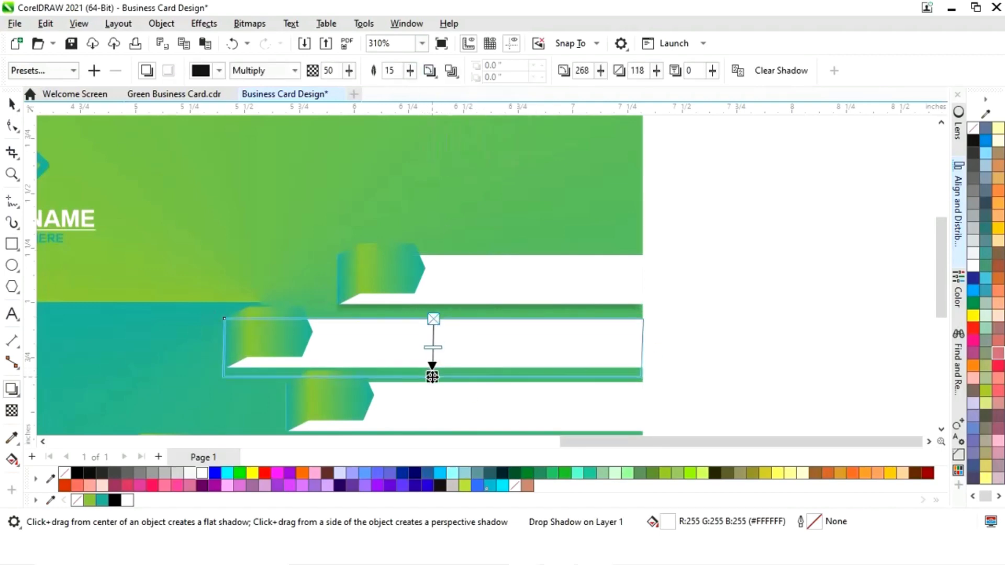
drag(941, 317, 941, 335)
click(473, 327)
drag(473, 328, 462, 378)
click(429, 70)
click(455, 107)
Set the shadow feathering to 30 and redo the second bar's downward shadow
scroll(419, 377, down, 1)
drag(381, 338, 380, 395)
double_click(390, 70)
text(30)
key(Return)
drag(433, 210, 432, 266)
click(13, 104)
click(379, 160)
click(11, 389)
Give the top tag a rightward drop shadow, feathered Inside at 30
drag(337, 165, 427, 168)
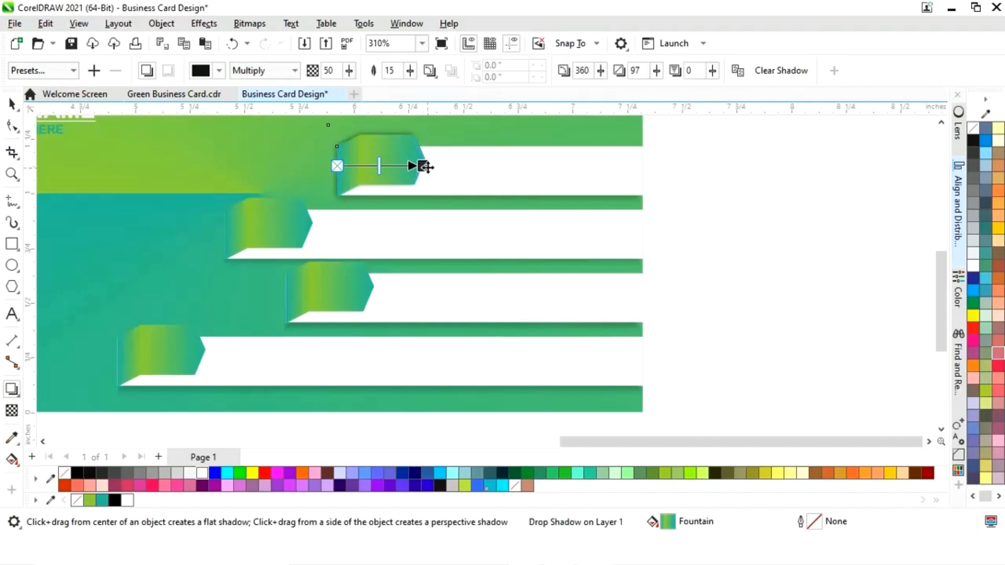
click(432, 73)
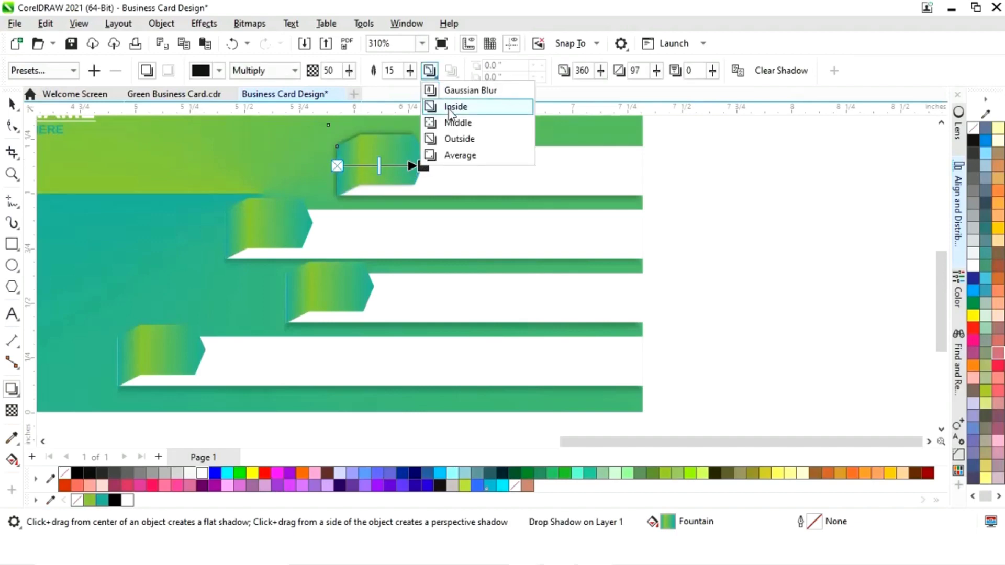
click(448, 108)
drag(430, 167, 443, 171)
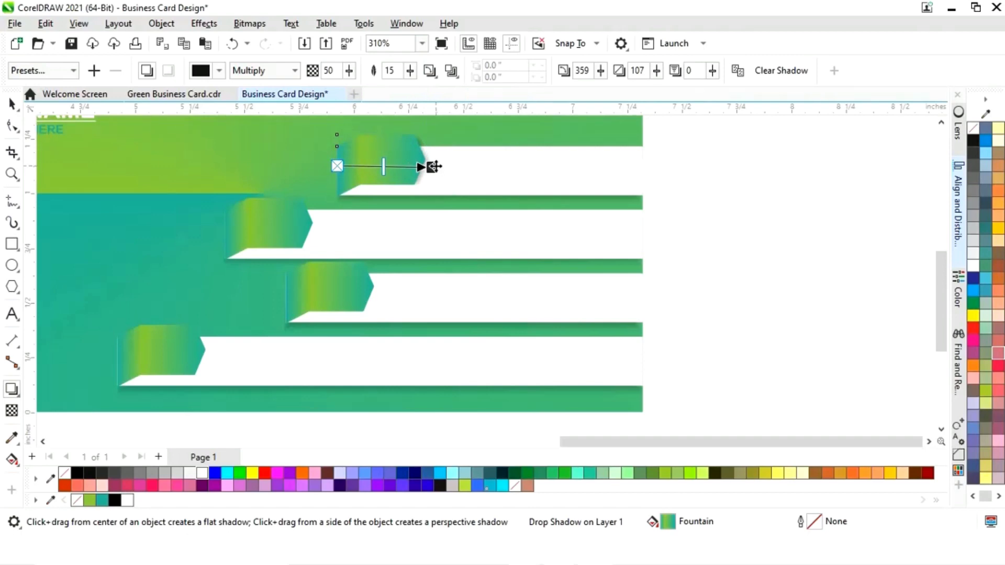
text(30)
key(Return)
key(Escape)
Add drop shadows to the second and third tags, feathering the third at 30
drag(229, 246, 320, 231)
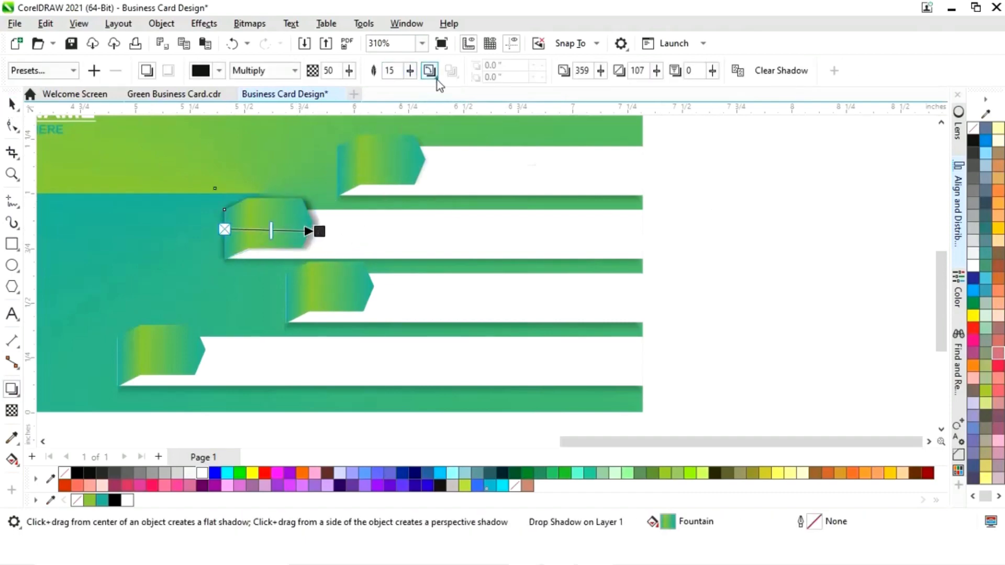
key(Escape)
drag(285, 294, 380, 294)
double_click(390, 70)
text(30)
key(Return)
click(337, 356)
Add a 30-feathered drop shadow to the bottom tag and adjust its angle
drag(116, 357, 218, 358)
double_click(390, 71)
text(30)
key(Return)
key(F2)
drag(114, 278, 279, 392)
drag(511, 323, 499, 324)
Zoom out to fit all objects on both cards into view
key(F4)
key(space)
click(563, 429)
key(ctrl+a)
key(shift+F2)
click(709, 420)
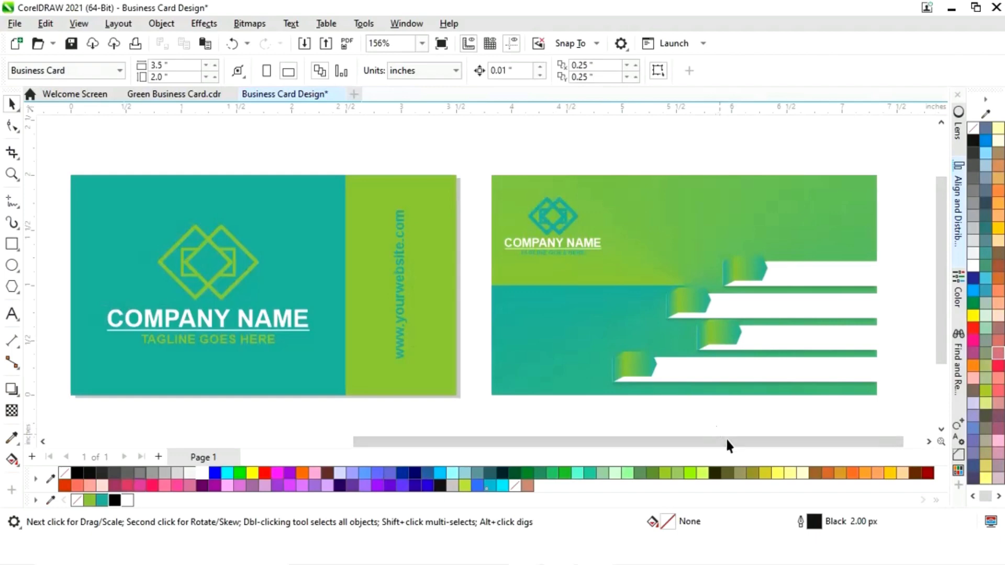
Zoom in on the back card and the contact details beside it
drag(757, 448, 481, 463)
scroll(471, 454, down, 6)
drag(381, 291, 627, 376)
key(F4)
click(715, 380)
drag(705, 439, 717, 419)
key(z)
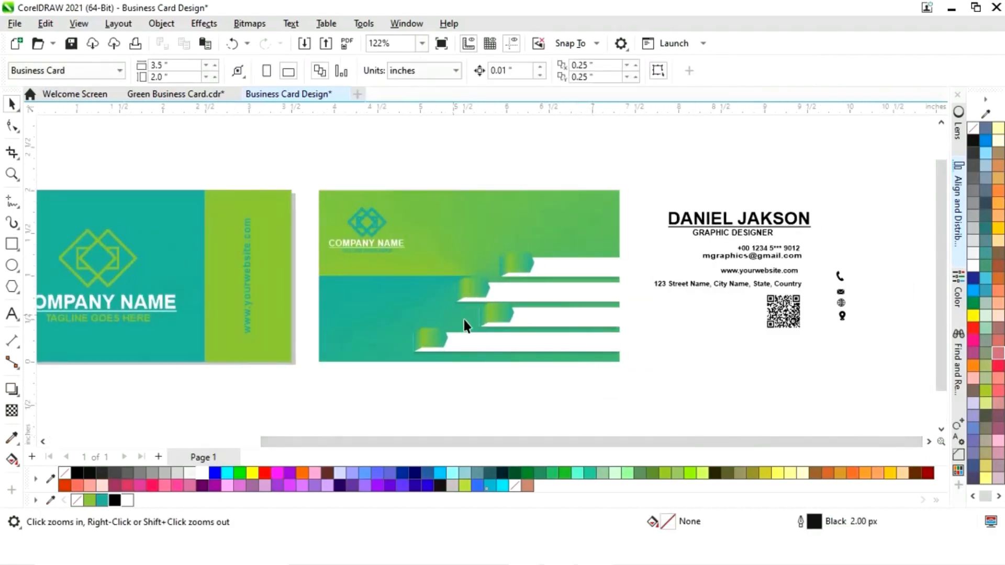
drag(314, 162, 908, 397)
drag(841, 402, 841, 402)
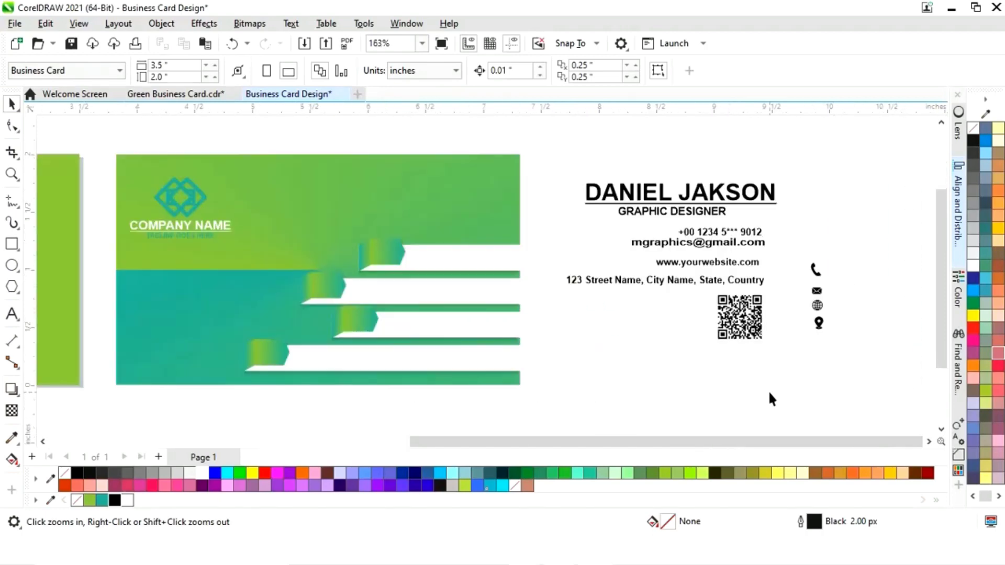
key(space)
Move the name and job title to the back card's top right and colour them white
click(683, 195)
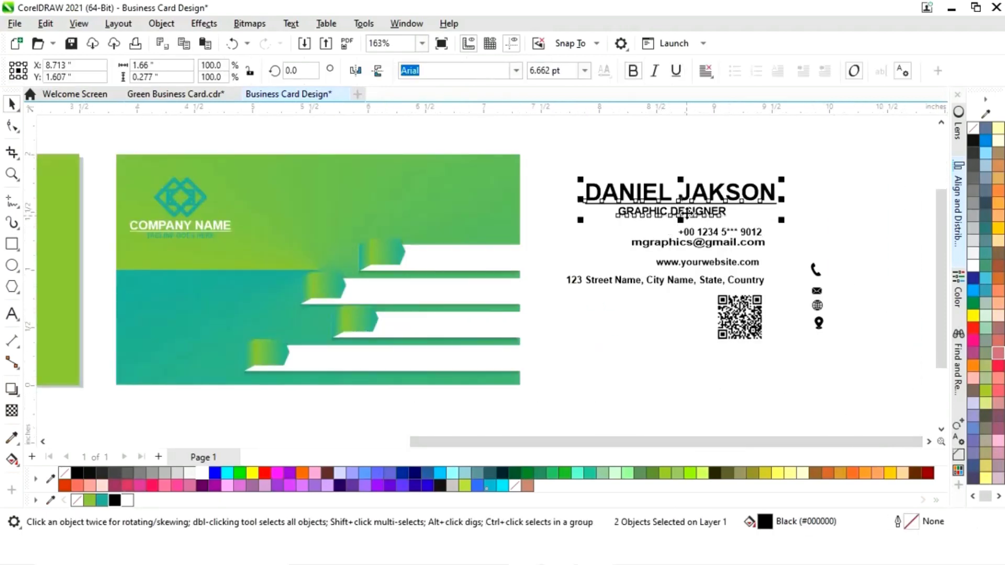
drag(692, 208, 415, 200)
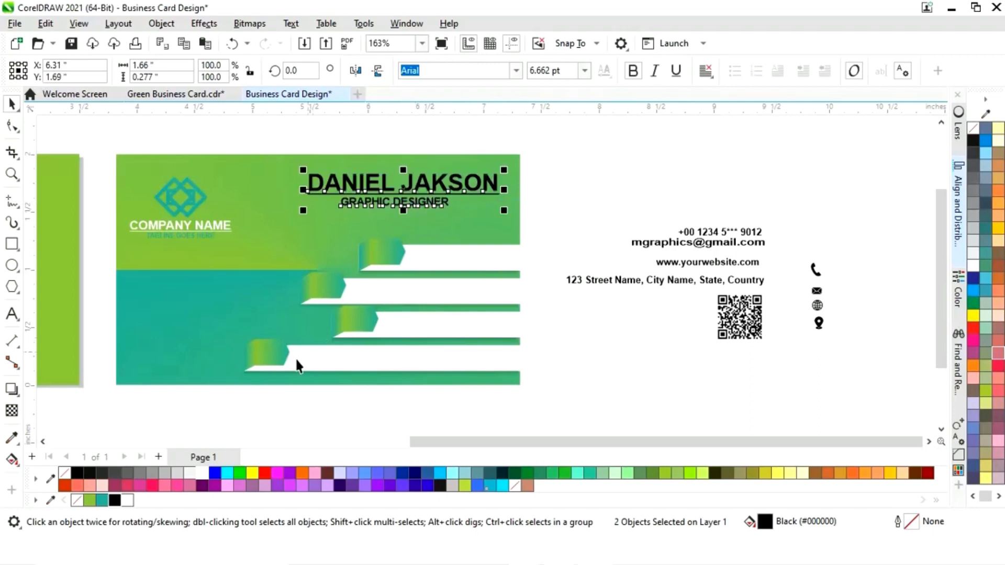
click(202, 474)
click(483, 405)
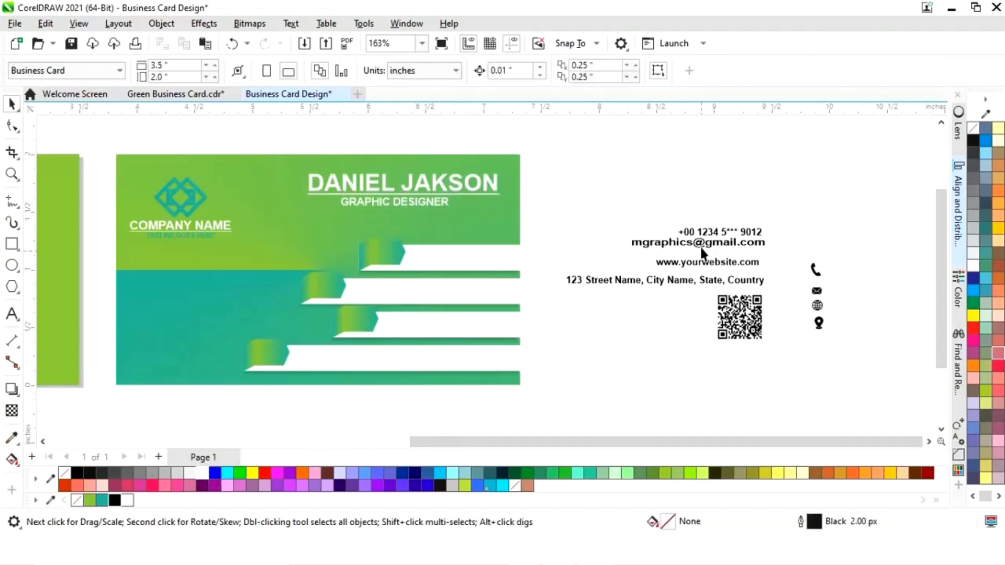
Place white phone and envelope icons on the top and second tags
drag(815, 276, 386, 255)
click(203, 474)
click(532, 410)
click(817, 302)
drag(327, 291, 327, 289)
click(202, 474)
click(397, 401)
Place white globe and location pin icons on the third and bottom tags
drag(818, 305, 360, 320)
click(203, 474)
click(819, 323)
drag(819, 323, 272, 352)
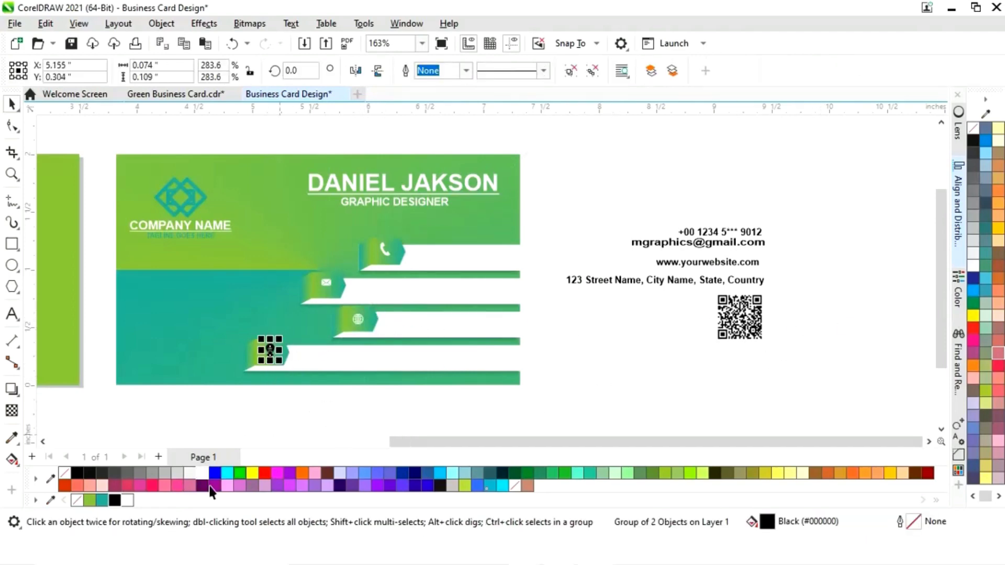
click(203, 474)
click(328, 425)
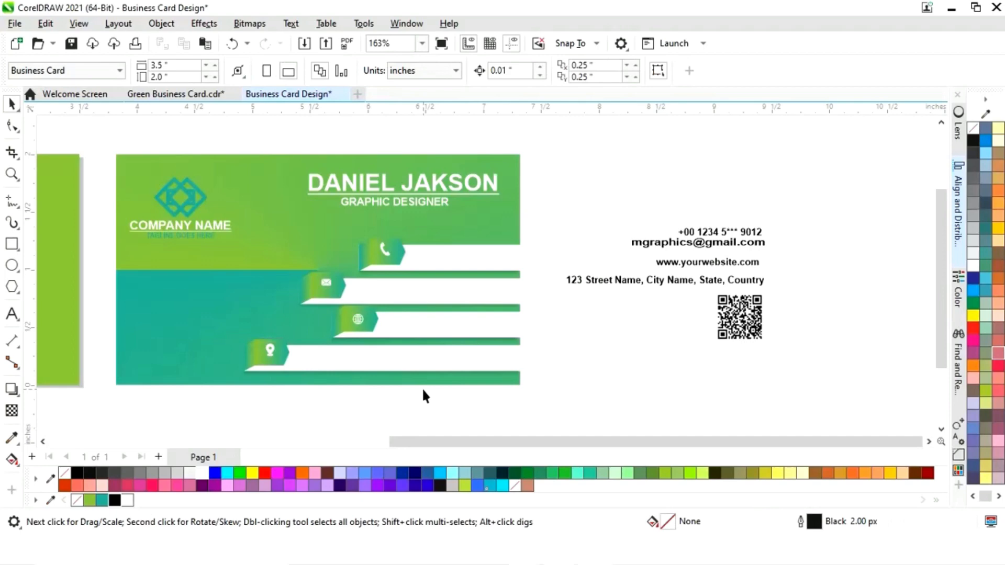
Zoom in on the tags and nudge the envelope, globe and pin icons into place
key(z)
drag(262, 205, 572, 400)
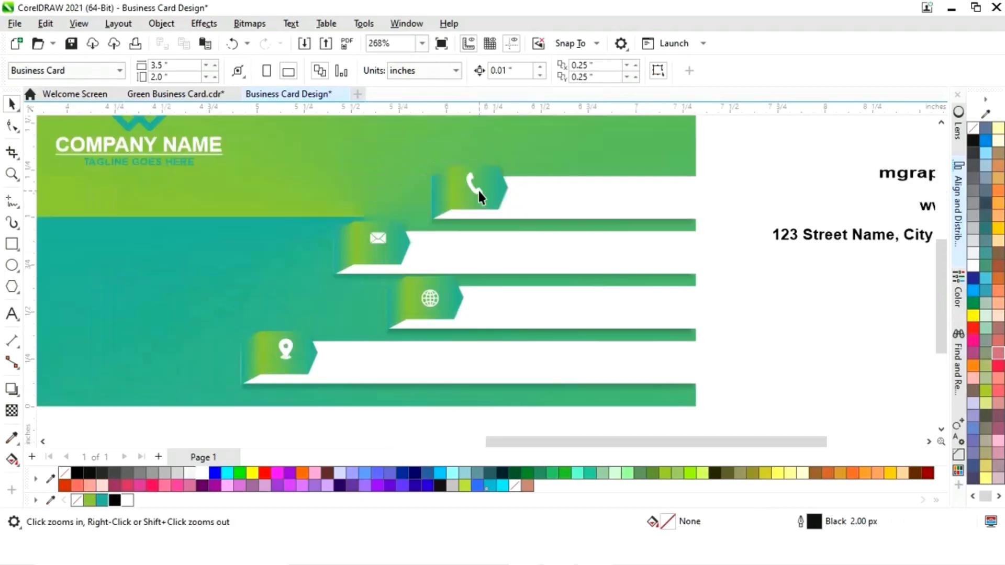
key(space)
click(473, 187)
drag(377, 239, 377, 244)
drag(438, 298, 441, 299)
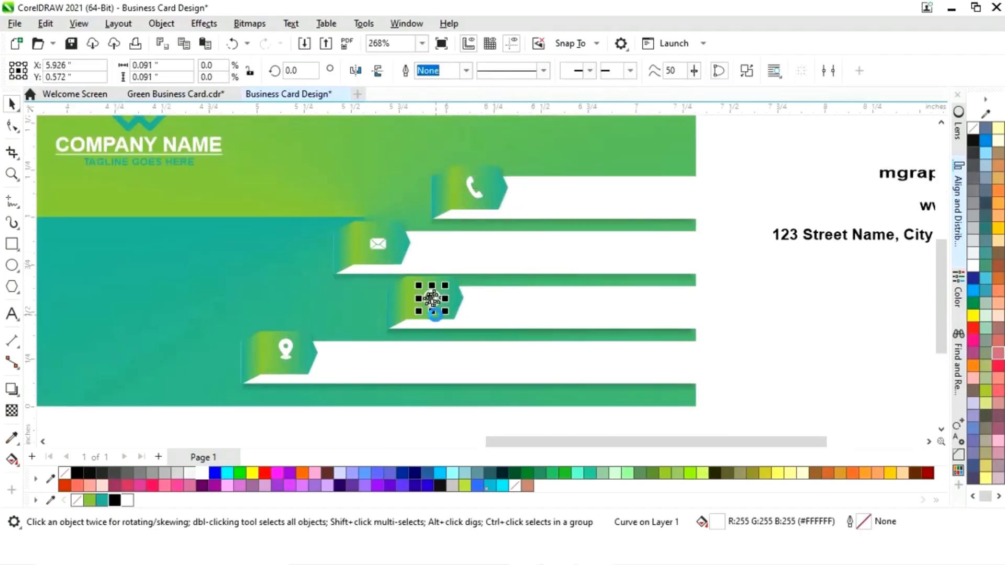
drag(286, 350, 285, 352)
click(341, 418)
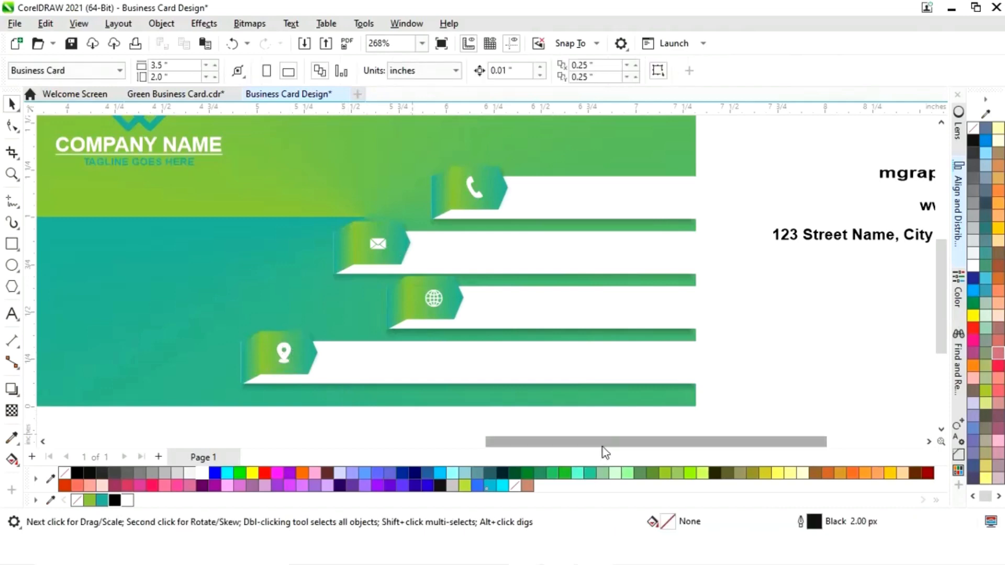
Move the phone number text into the top white bar
drag(602, 442, 670, 443)
click(848, 157)
drag(846, 157, 412, 196)
Move the e-mail address text into the second white bar
shift+click(510, 219)
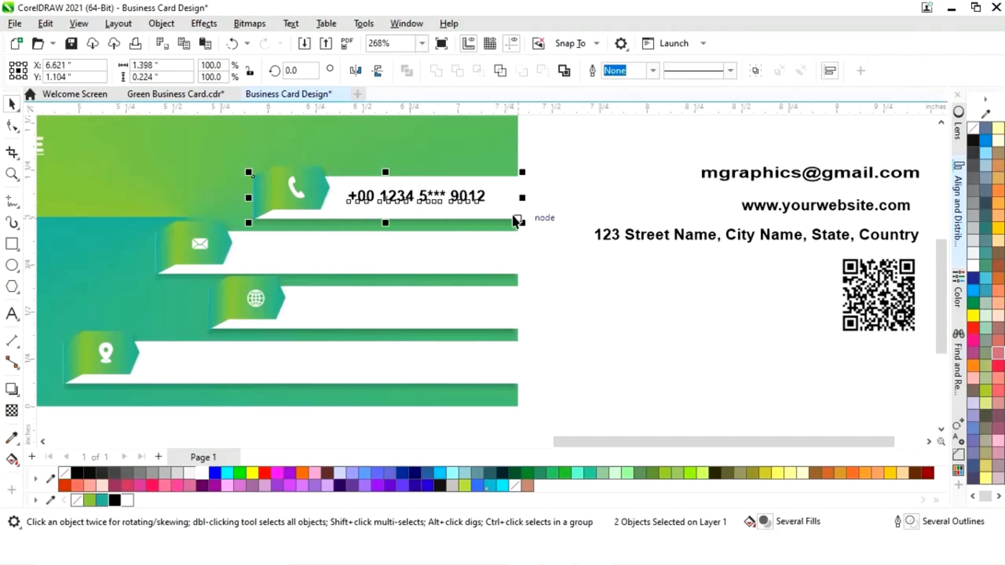
click(548, 266)
click(843, 178)
drag(842, 178, 407, 269)
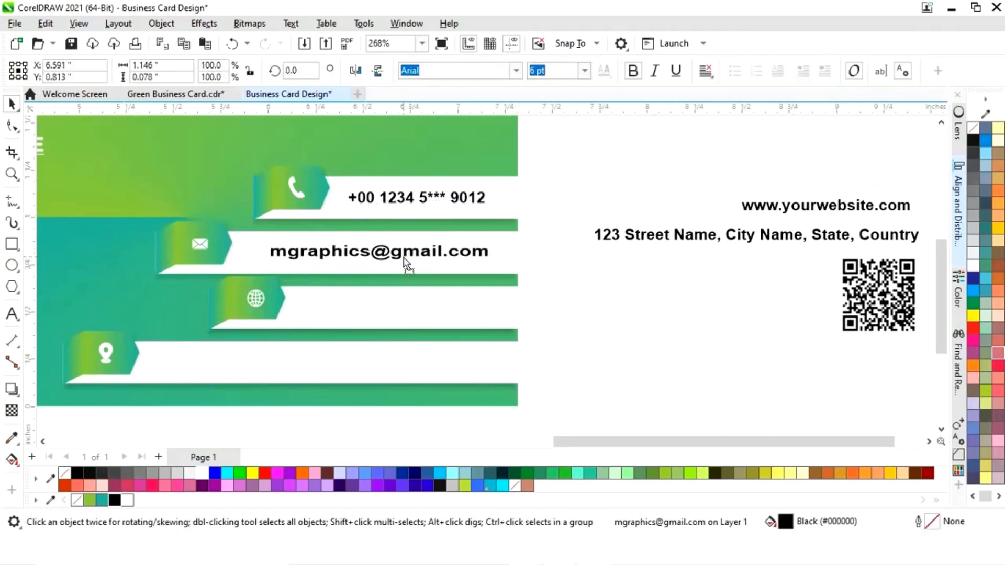
shift+click(517, 266)
Move the website and address texts into the third and bottom white bars
click(819, 212)
drag(819, 212, 401, 313)
shift+click(507, 325)
click(687, 296)
click(765, 238)
drag(765, 238, 360, 374)
shift+click(511, 390)
click(572, 377)
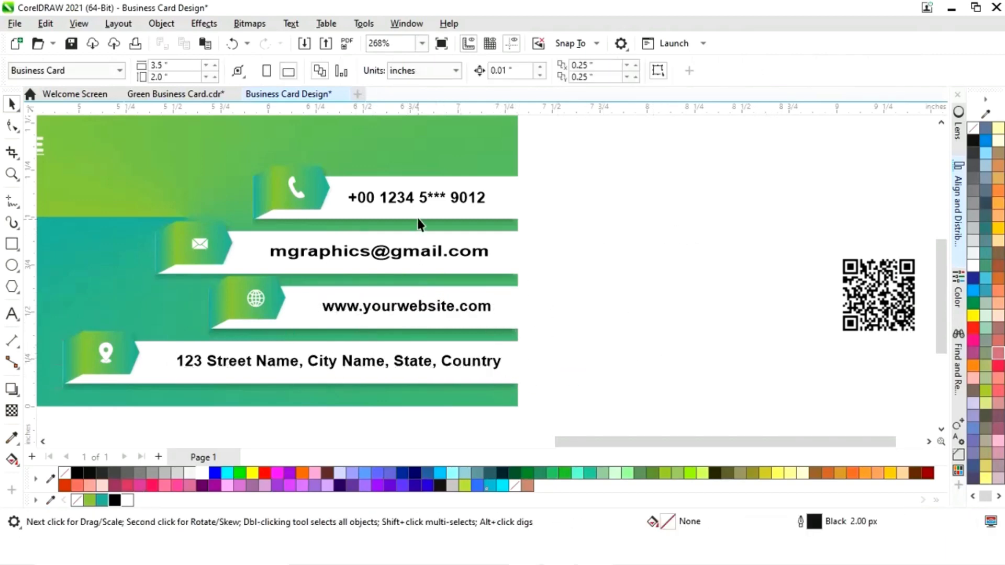
Colour all four contact lines teal and move the QR code beside the address bar
click(457, 203)
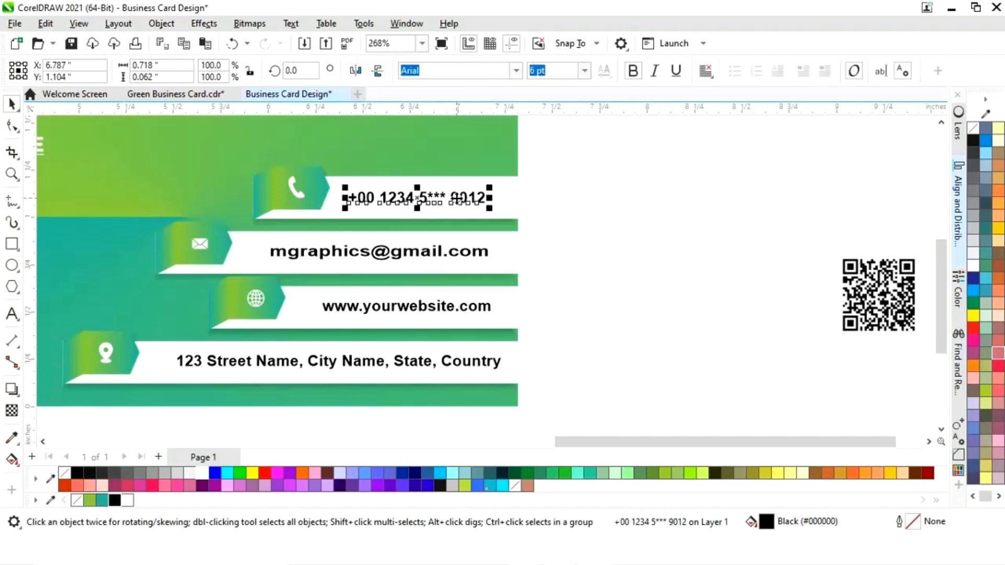
shift+click(454, 250)
shift+click(449, 314)
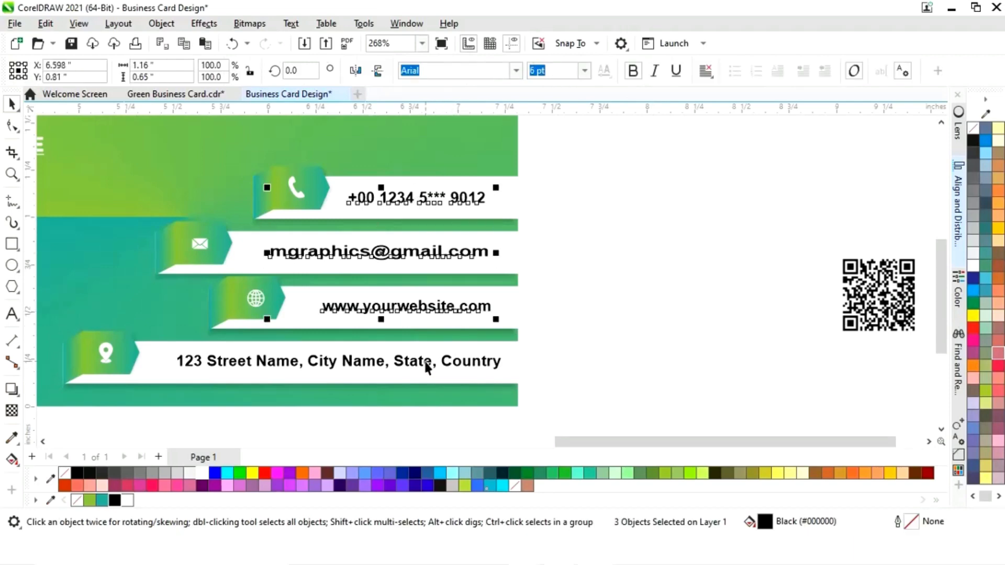
shift+click(428, 363)
click(103, 500)
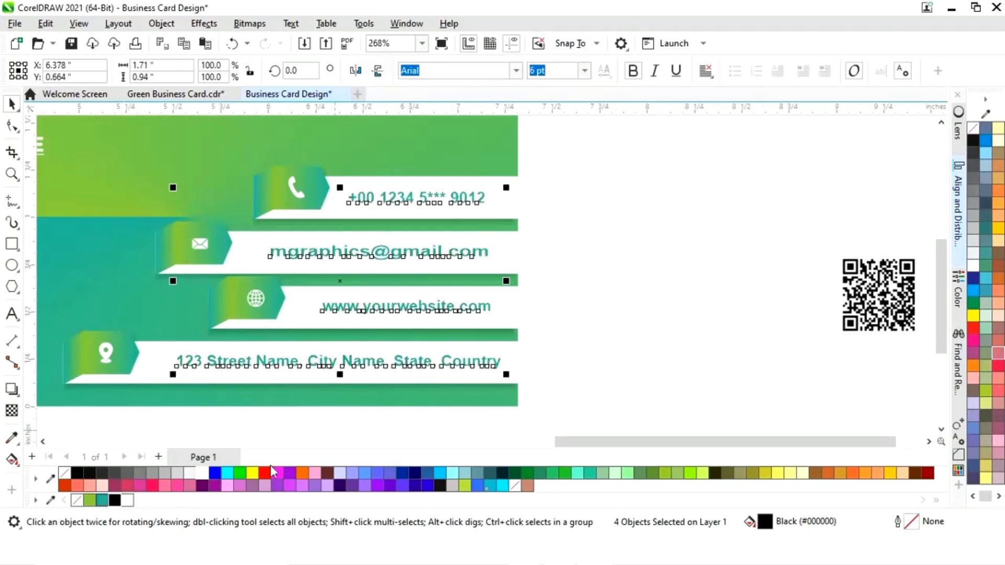
click(593, 398)
drag(632, 443, 696, 445)
drag(796, 329, 538, 385)
Move the QR code onto the back card next to the address bar
key(F4)
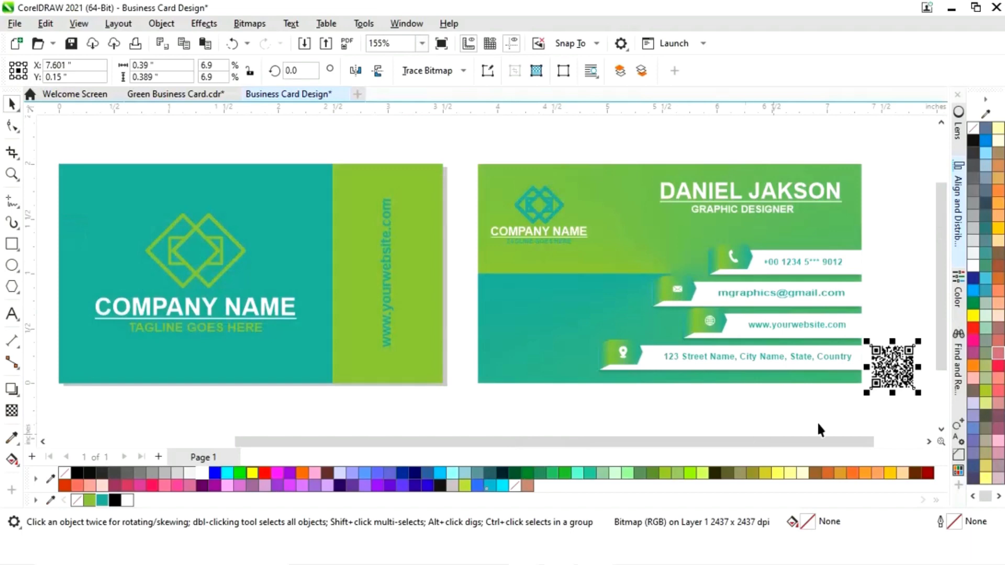
drag(916, 383, 700, 385)
key(z)
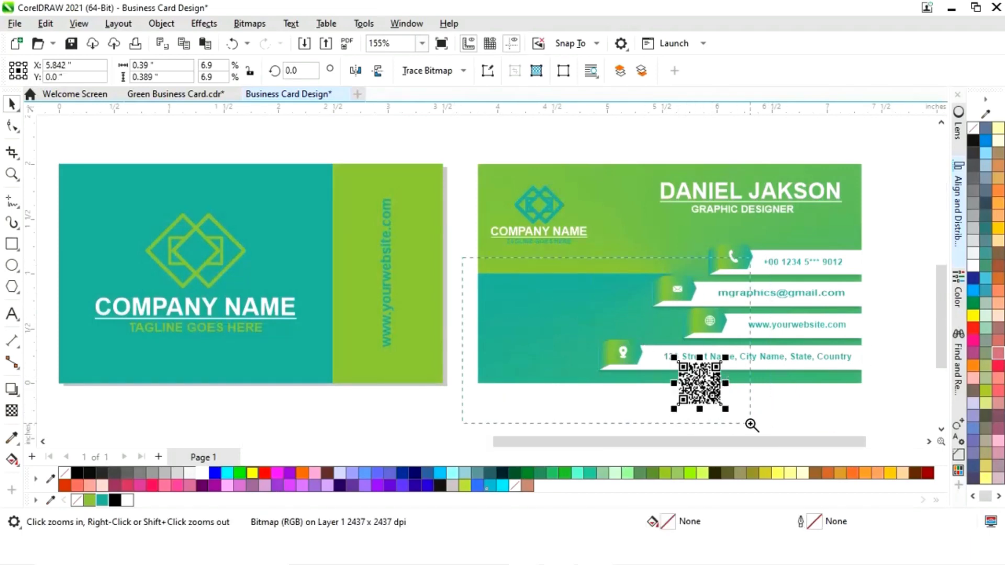
click(752, 425)
key(space)
drag(641, 376, 553, 356)
click(472, 381)
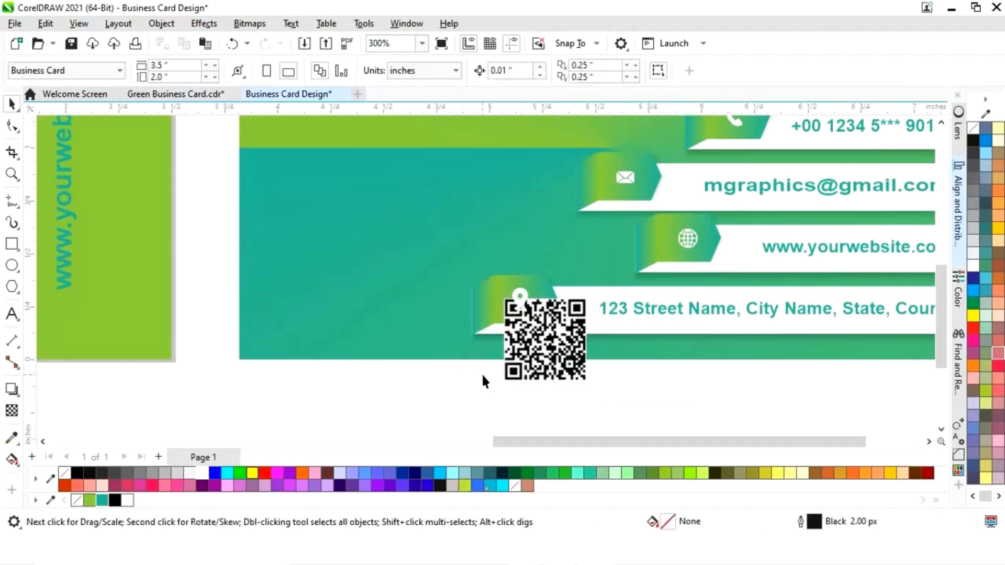
Draw a 0.396-inch square and move it onto the teal area left of the bars
click(12, 243)
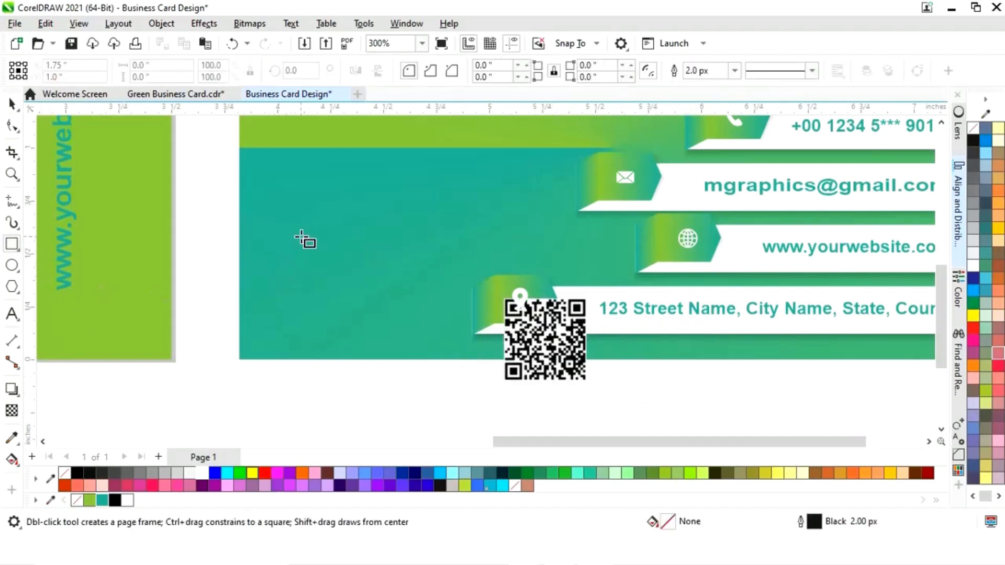
drag(296, 258, 380, 335)
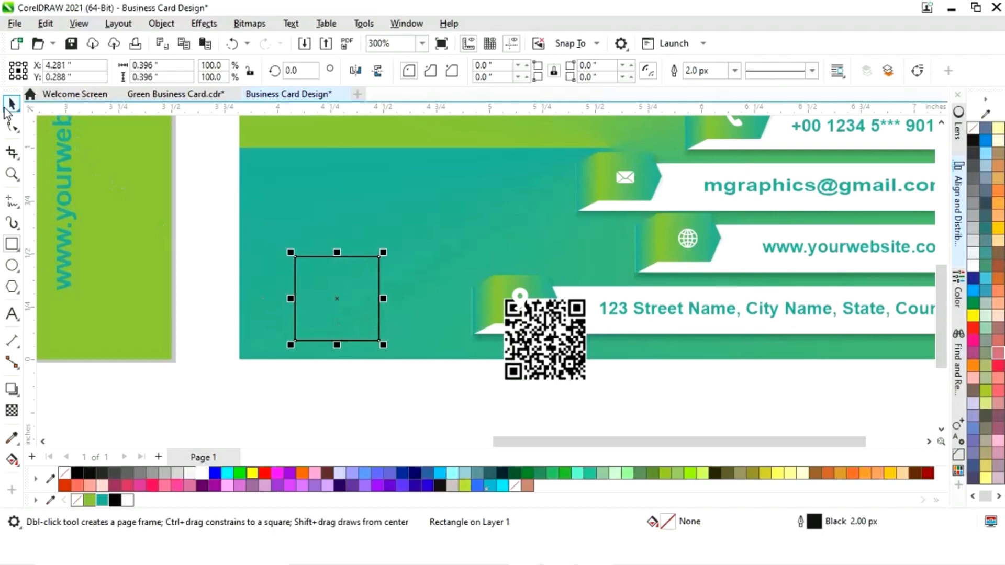
click(10, 104)
drag(337, 302, 311, 293)
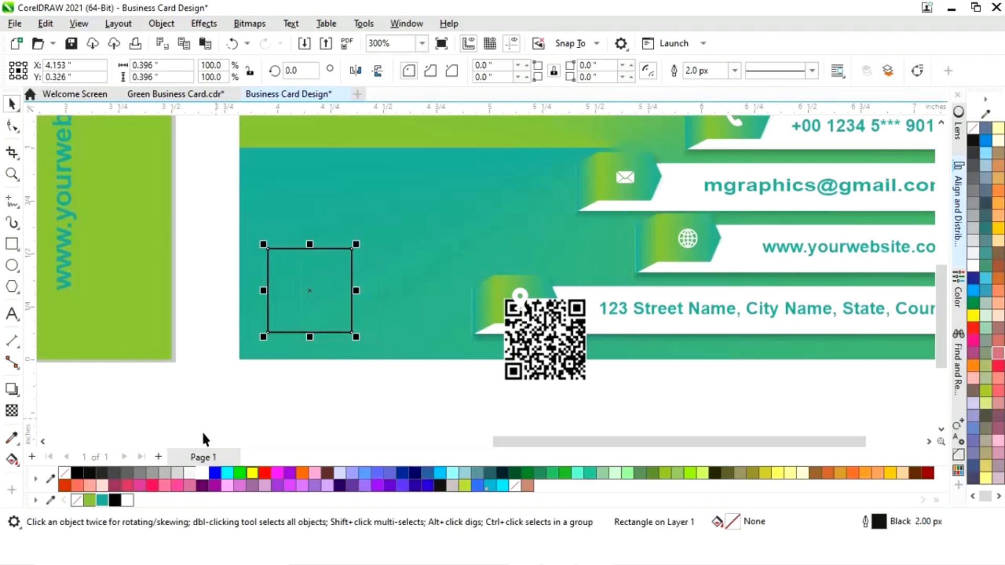
Fill the square white with no outline, then enlarge it slightly and nudge it into place
click(201, 474)
right_click(64, 474)
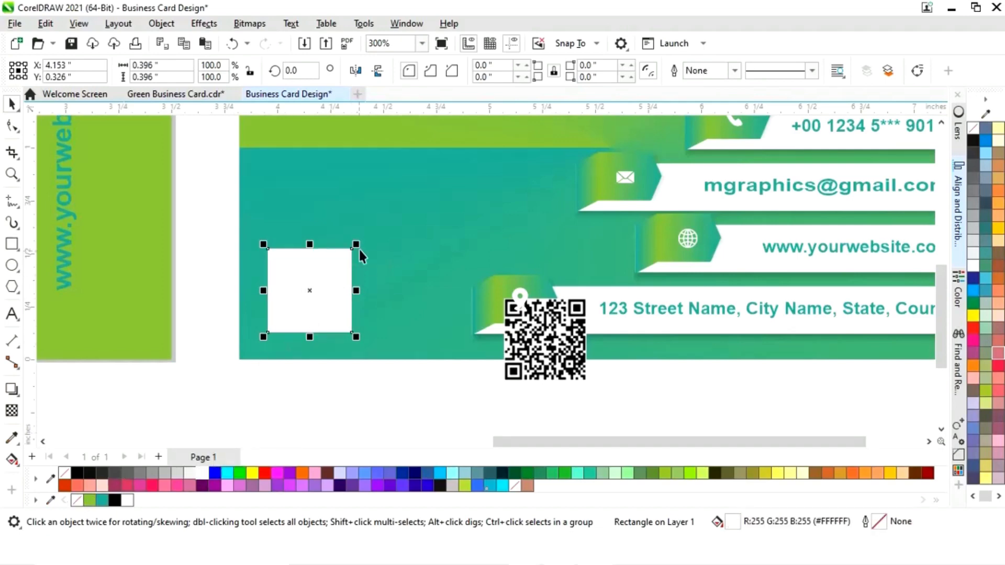
drag(356, 245, 365, 240)
drag(332, 288, 327, 291)
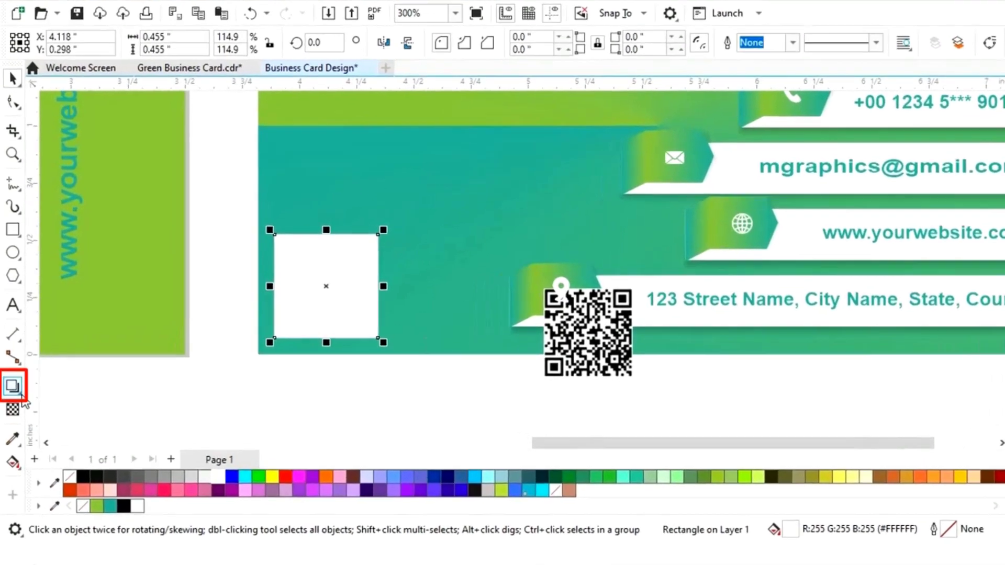
Apply an inside contour to the white square and break the contour apart
click(14, 390)
click(102, 412)
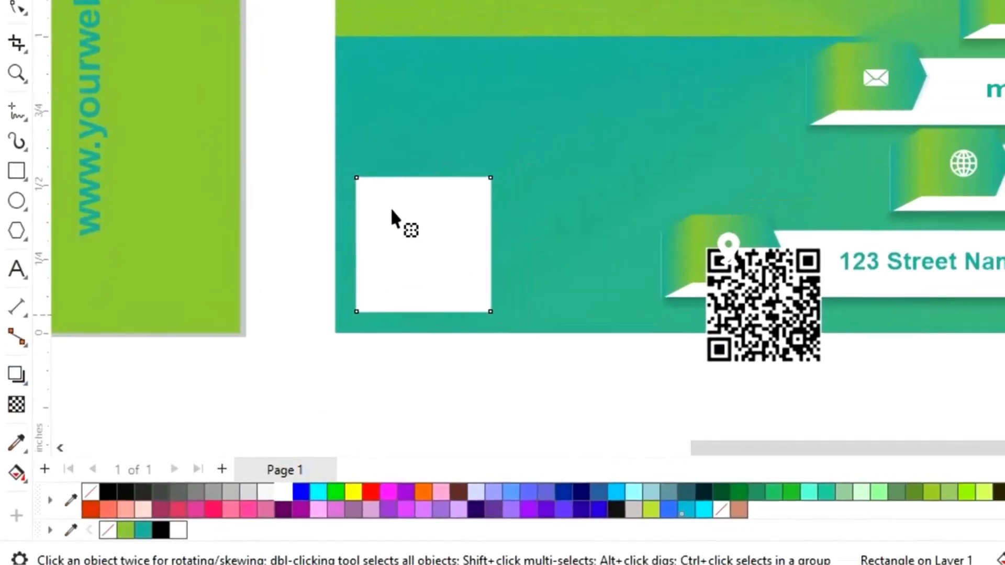
drag(393, 153, 403, 166)
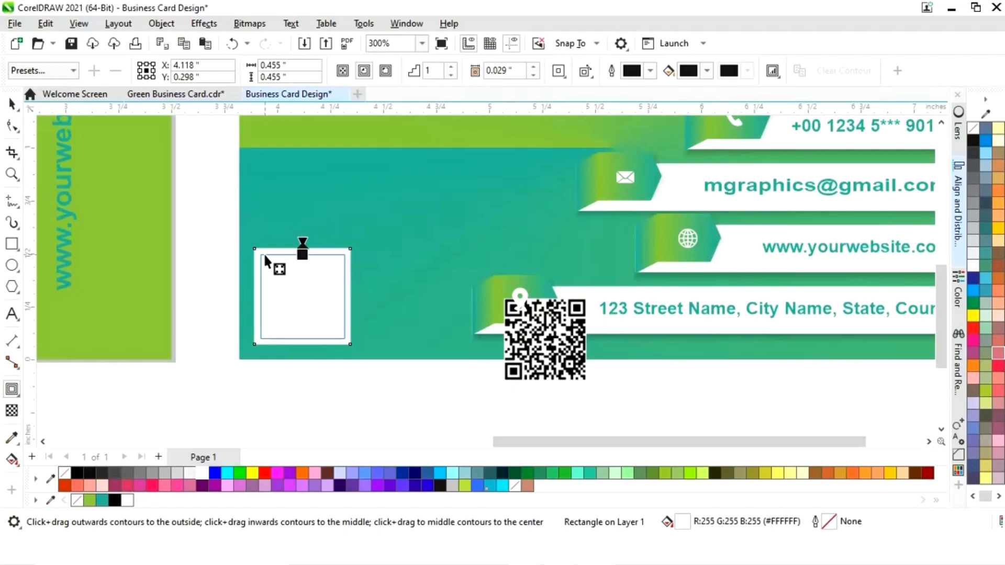
drag(265, 256, 264, 255)
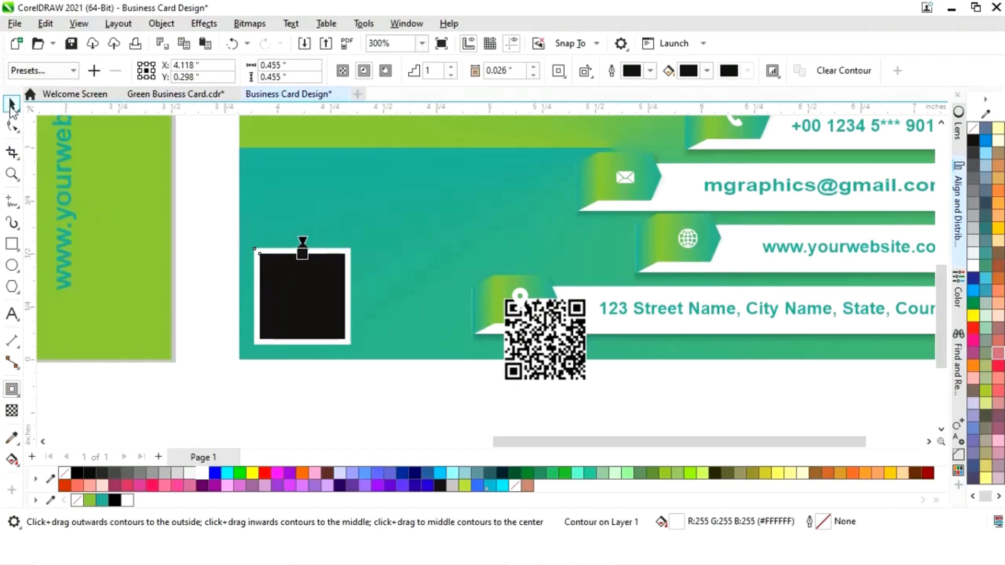
click(11, 103)
right_click(293, 279)
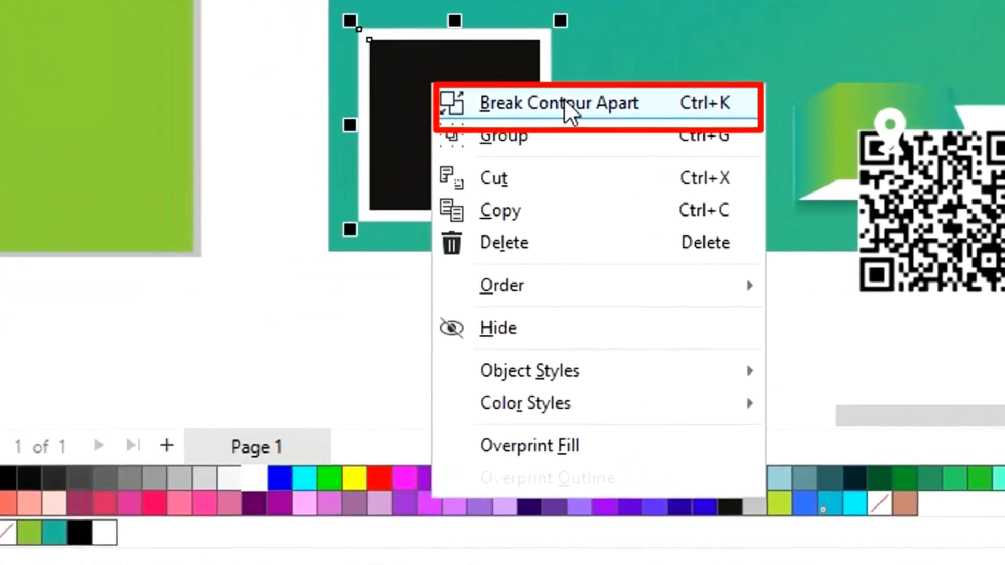
click(360, 284)
Colour the outer backing square green and the inner square white
click(302, 408)
click(304, 315)
key(Escape)
click(352, 345)
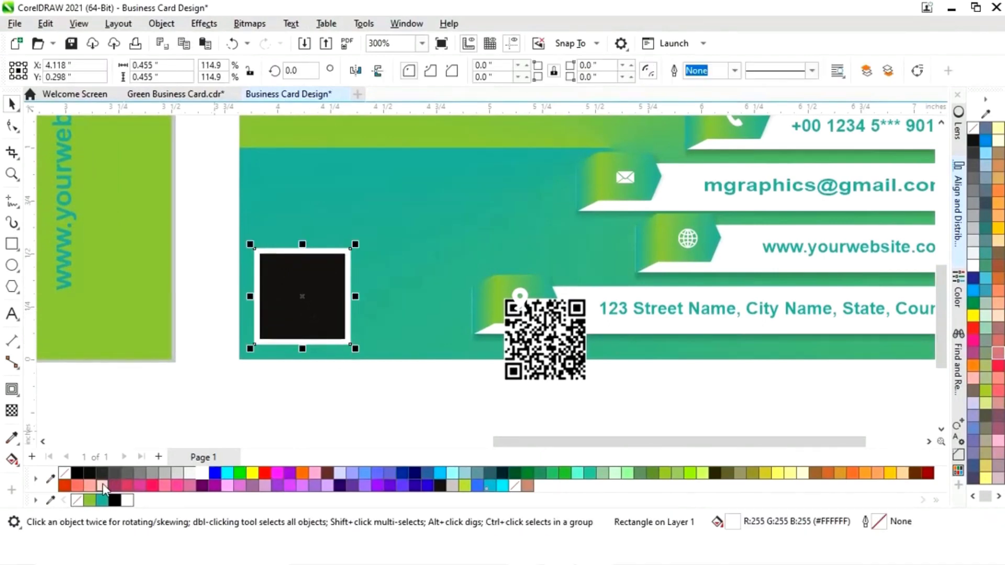
click(90, 500)
click(314, 416)
click(301, 327)
click(127, 500)
Move the QR code onto the framed square and centre it with E and C
drag(539, 331, 315, 300)
shift+click(316, 307)
key(e)
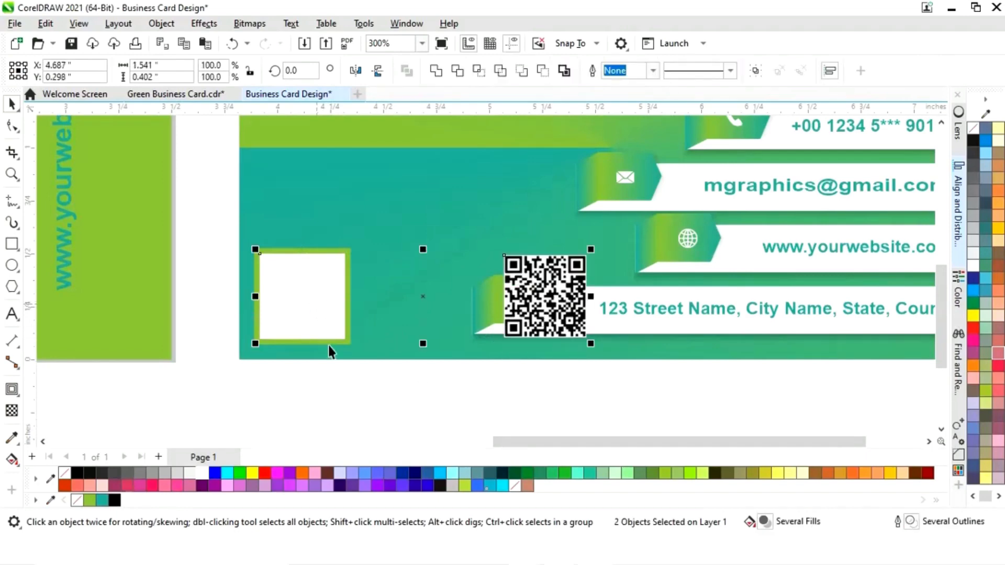
key(c)
click(361, 394)
click(354, 280)
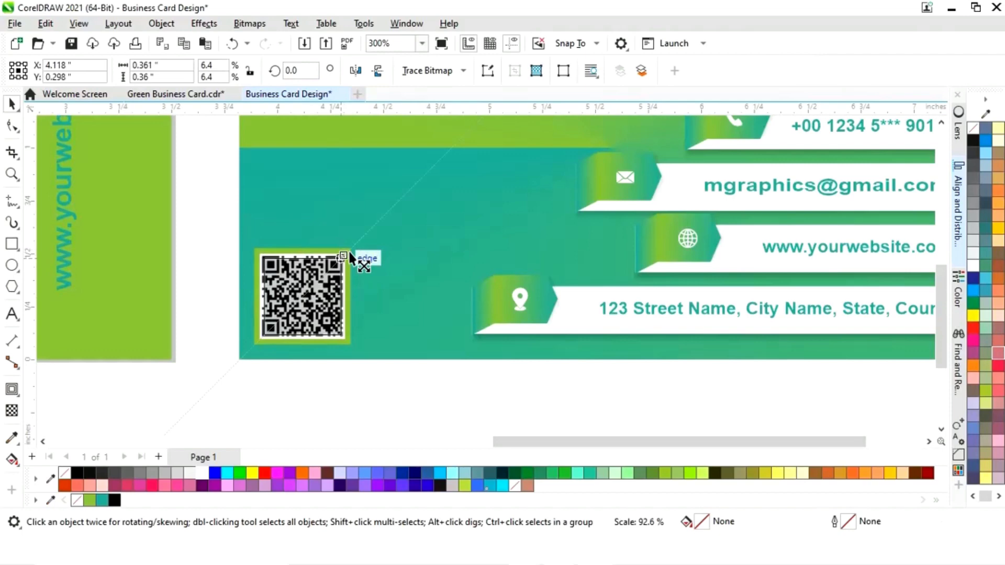